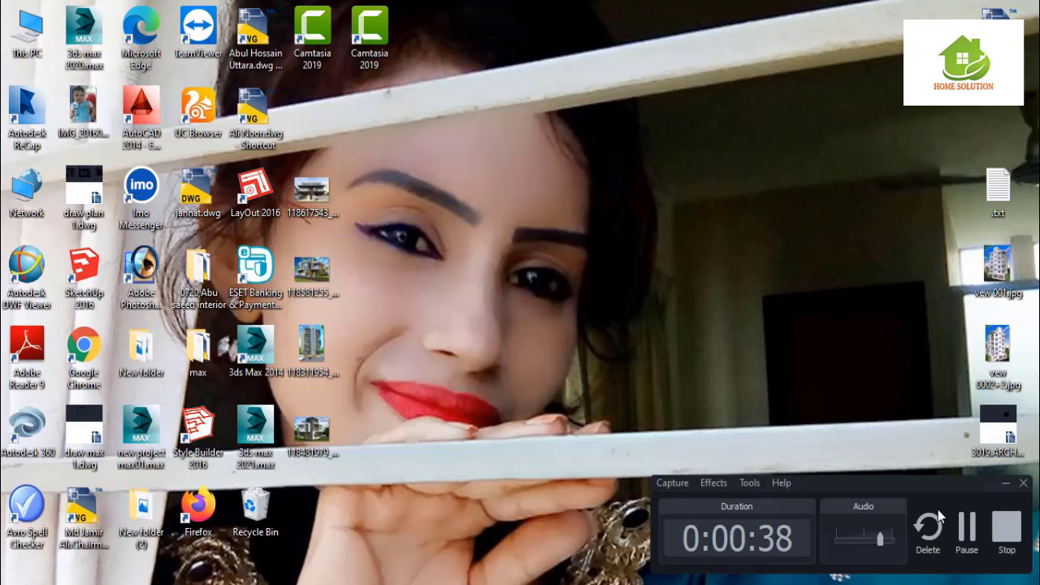
- Dismiss the security software's license-expired notification
{"action": "left_click", "coordinate": [969, 537]}
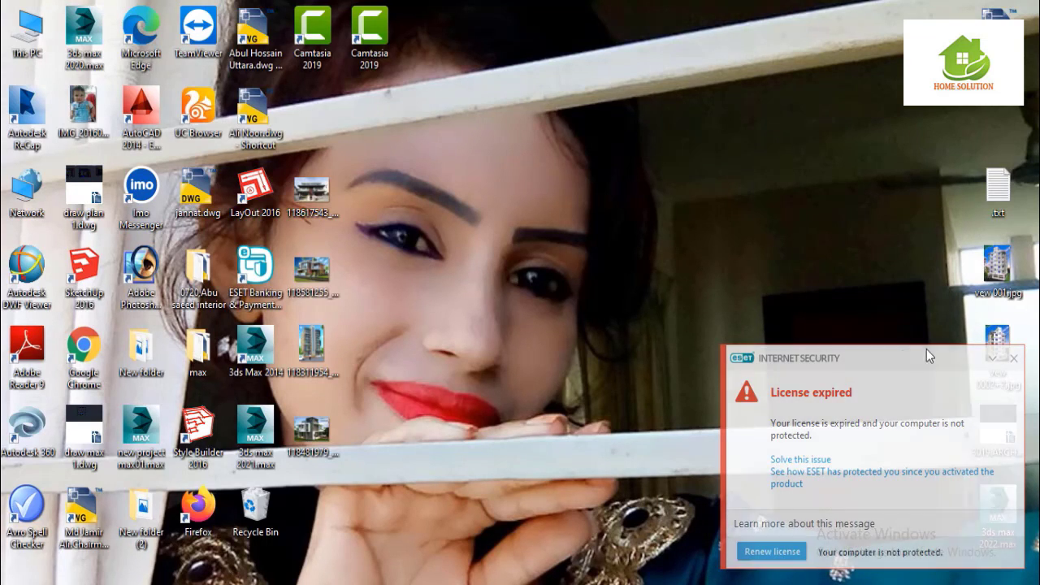
{"action": "left_click", "coordinate": [1013, 360]}
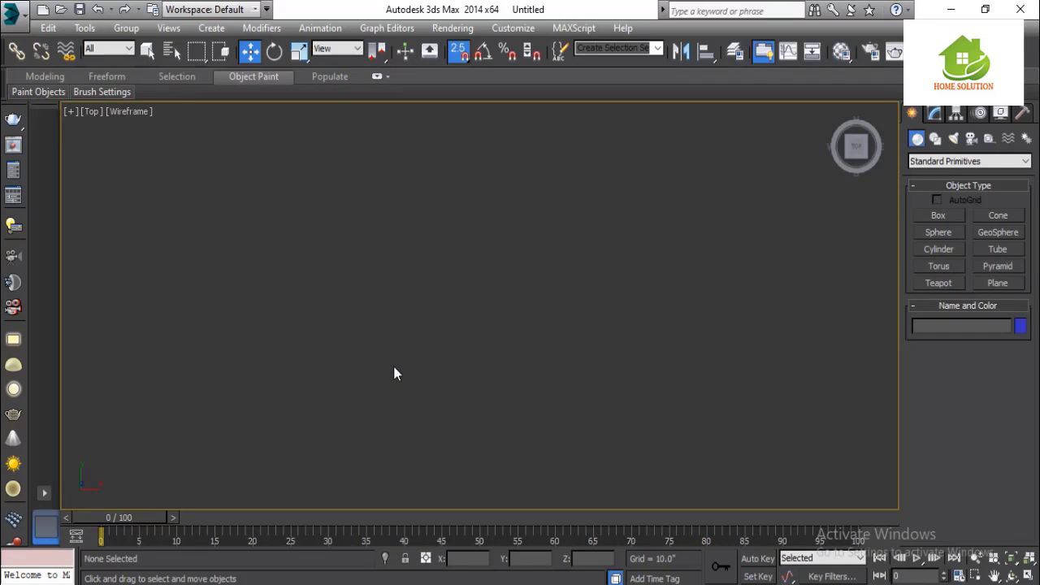
- Draw a straight horizontal two-point Line spline about 46 inches long in the Top viewport
{"action": "left_click", "coordinate": [935, 138]}
{"action": "left_click", "coordinate": [939, 229]}
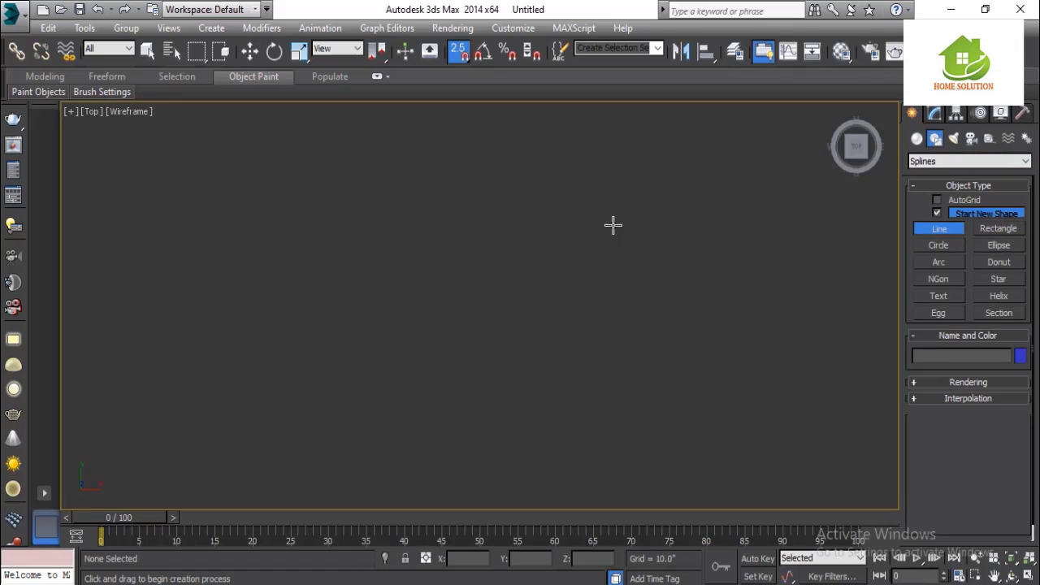
{"action": "left_click", "coordinate": [358, 232]}
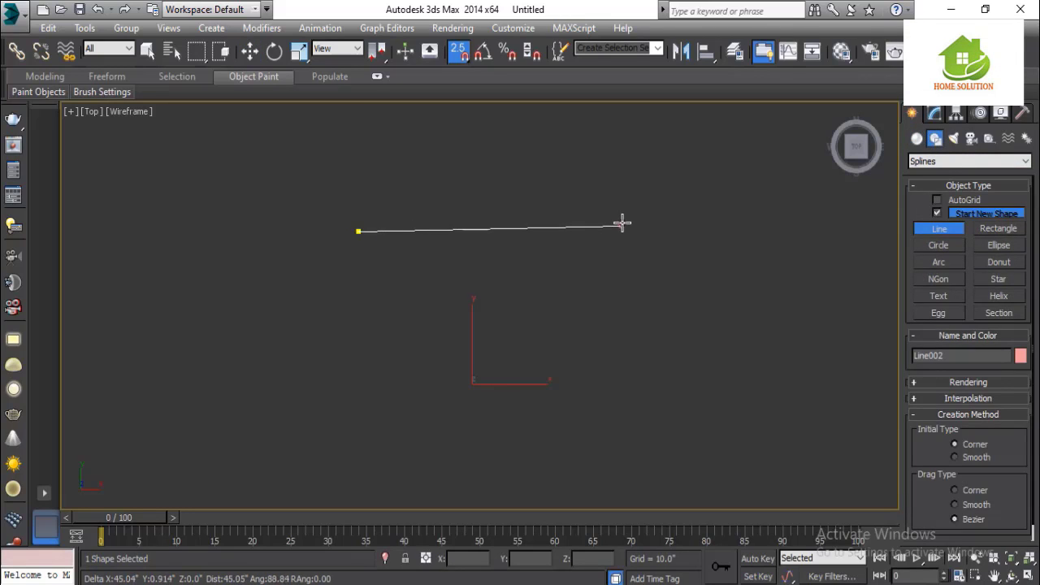
{"action": "key", "text": "shift"}
{"action": "left_click", "coordinate": [626, 214], "text": "shift"}
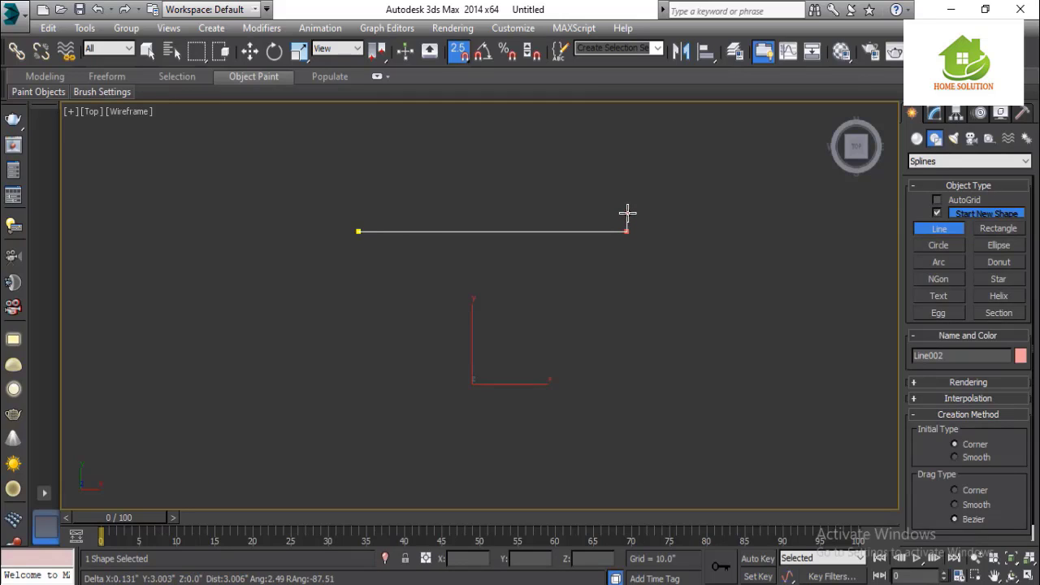
{"action": "right_click", "coordinate": [627, 214]}
{"action": "key", "text": "w"}
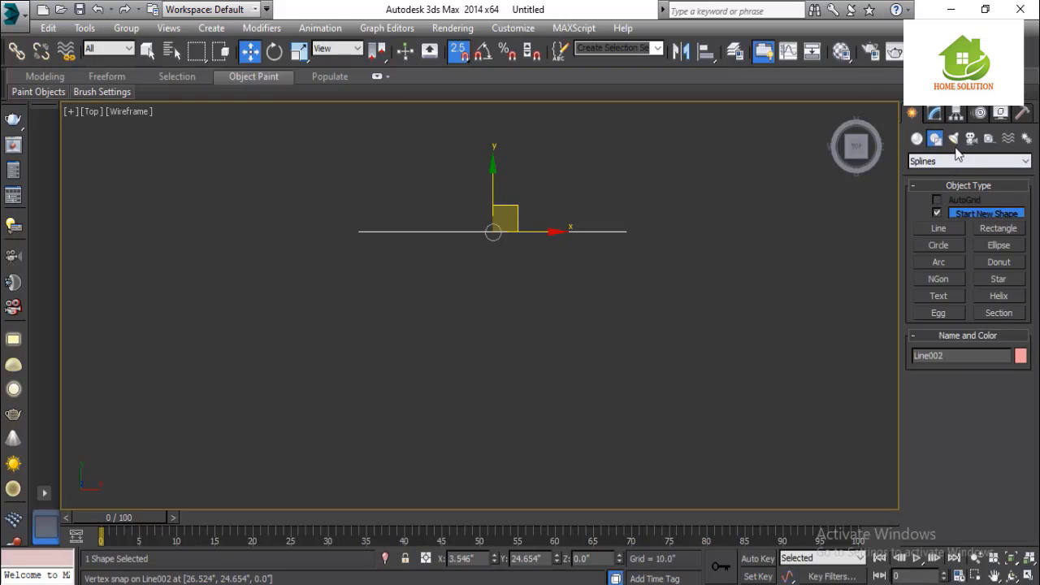
- Show the new line's modifier parameters and switch to the Segment sub-object level
{"action": "left_click", "coordinate": [934, 114]}
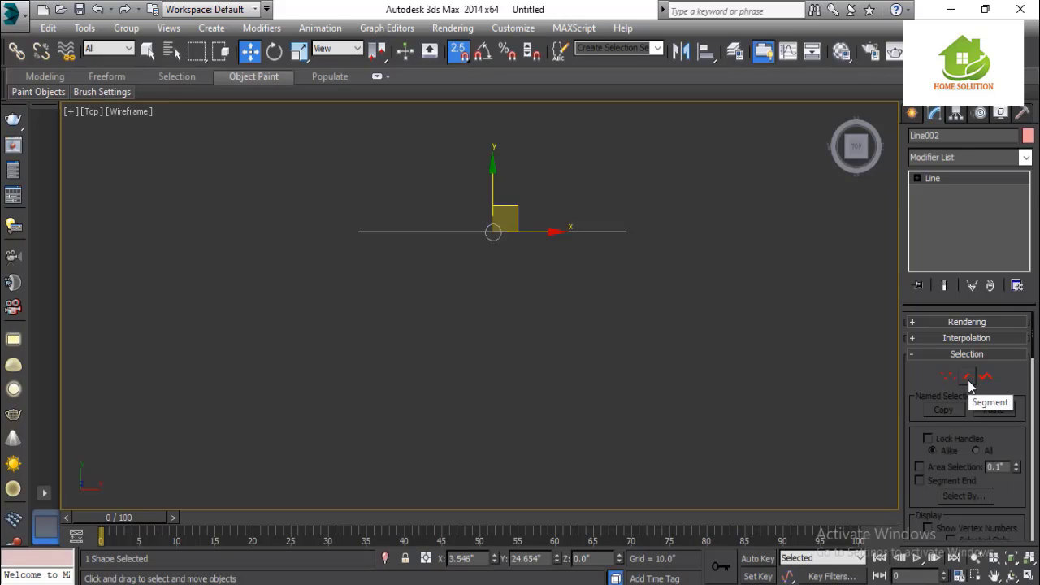
{"action": "scroll", "coordinate": [968, 387], "scroll_direction": "down", "scroll_amount": 9}
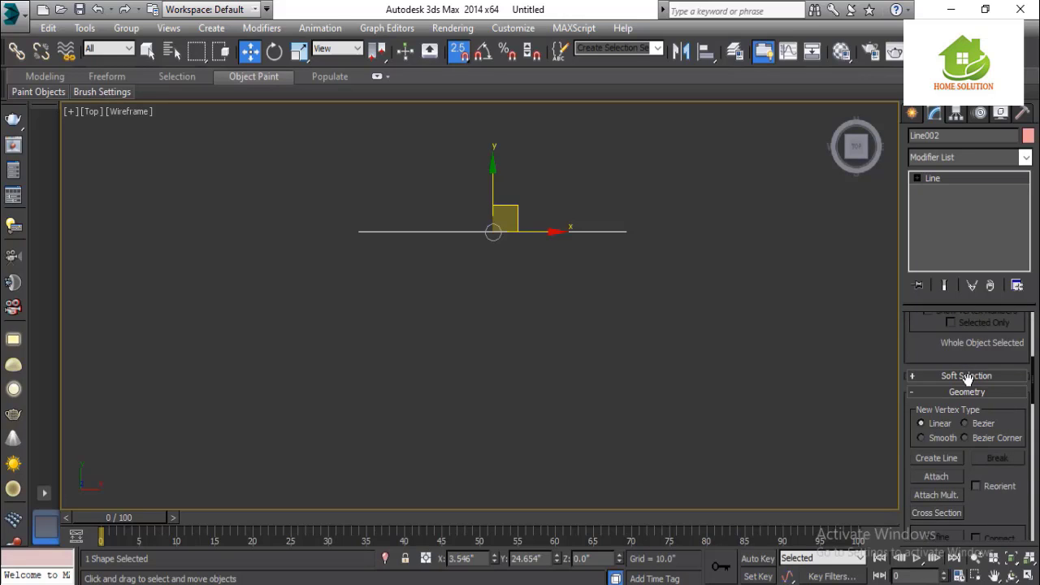
{"action": "scroll", "coordinate": [966, 378], "scroll_direction": "down", "scroll_amount": 4}
{"action": "scroll", "coordinate": [968, 380], "scroll_direction": "down", "scroll_amount": 5}
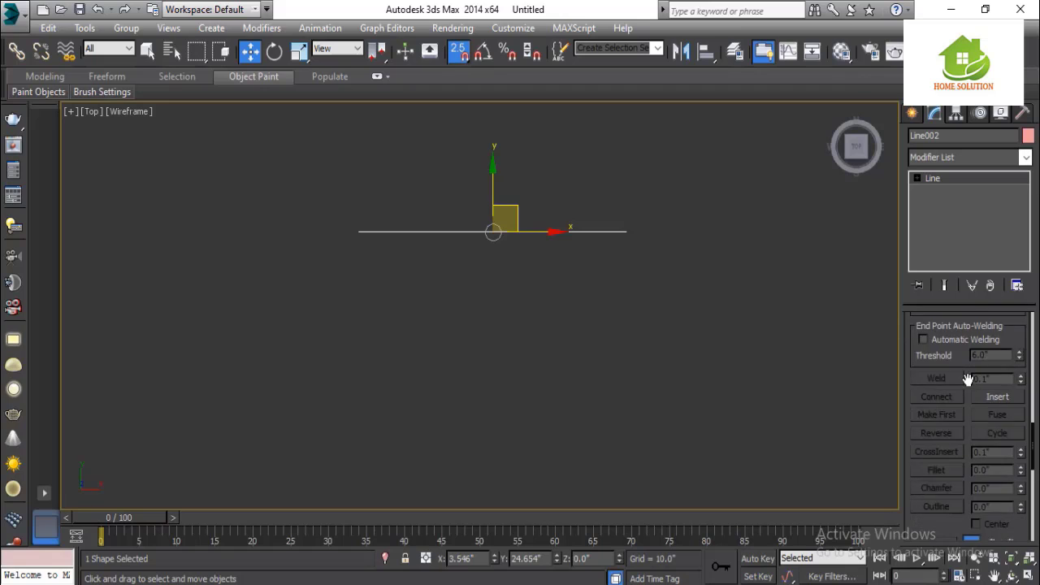
{"action": "scroll", "coordinate": [967, 380], "scroll_direction": "up", "scroll_amount": 6}
{"action": "scroll", "coordinate": [967, 379], "scroll_direction": "up", "scroll_amount": 10}
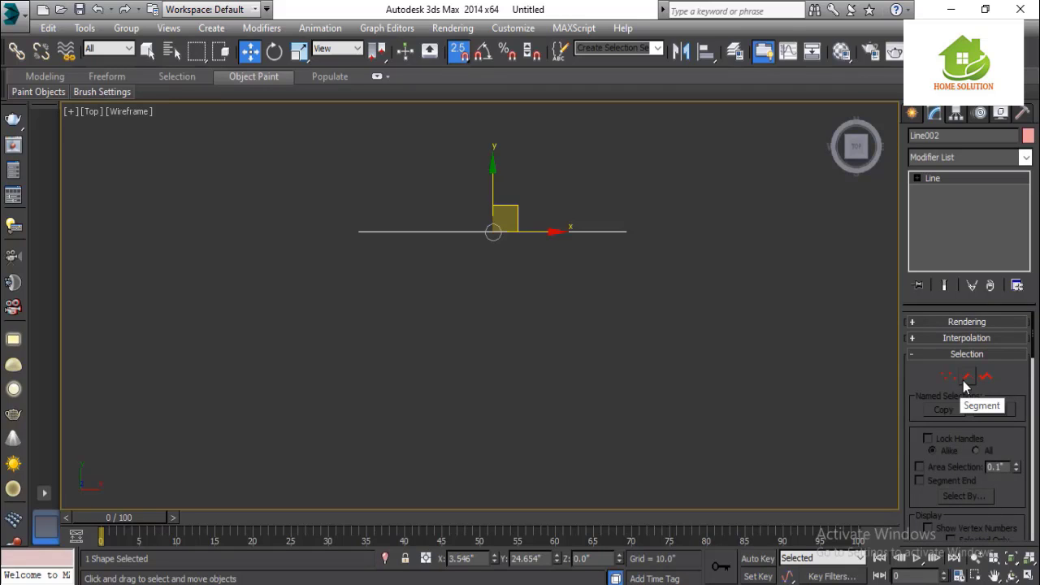
{"action": "left_click", "coordinate": [965, 381]}
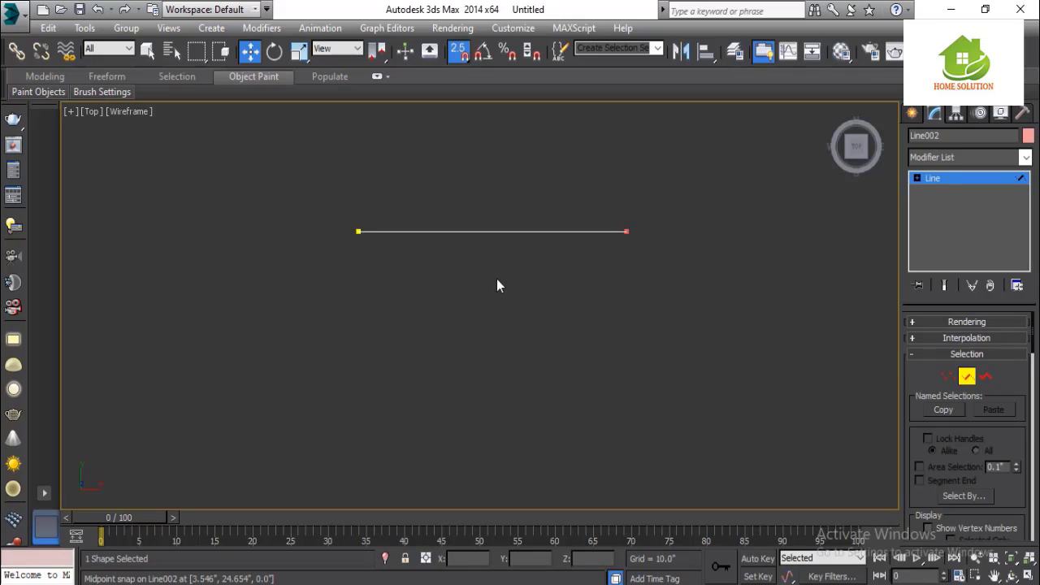
- Look through the editing parameters offered at Segment level, from Geometry down to Surface Properties
{"action": "scroll", "coordinate": [1007, 455], "scroll_direction": "down", "scroll_amount": 10}
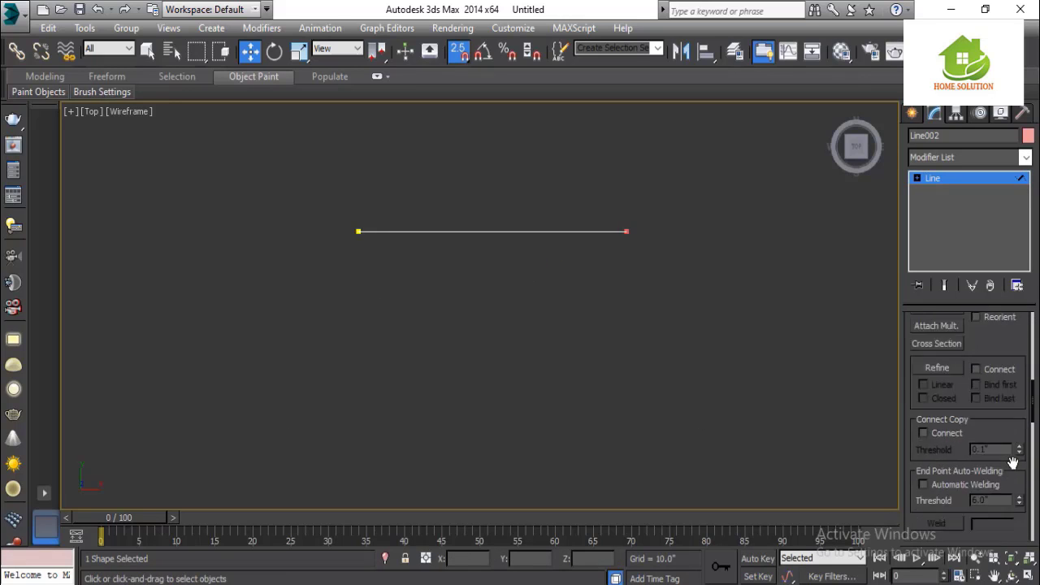
{"action": "scroll", "coordinate": [1012, 463], "scroll_direction": "down", "scroll_amount": 3}
{"action": "scroll", "coordinate": [1014, 463], "scroll_direction": "down", "scroll_amount": 10}
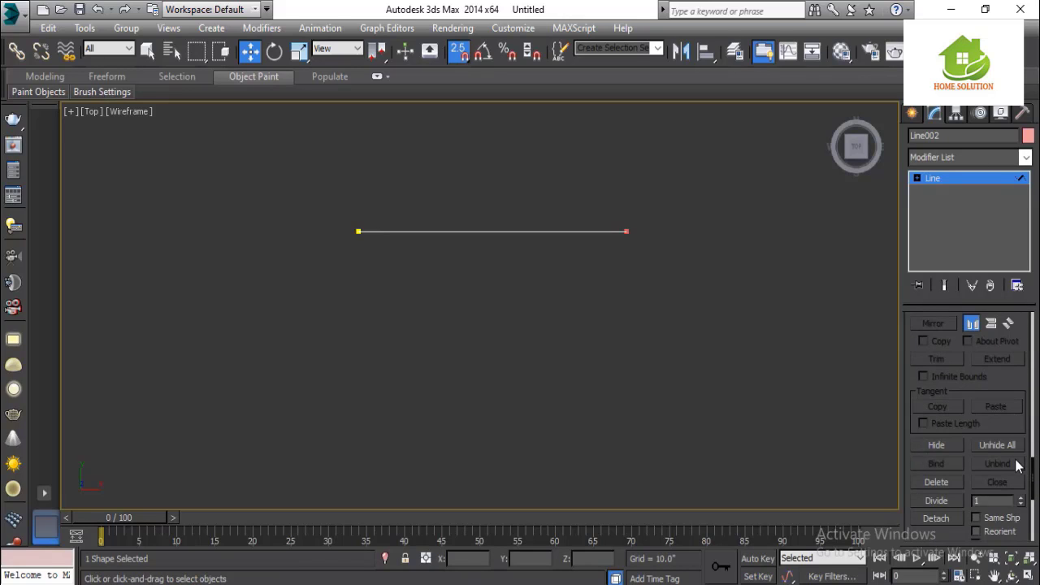
{"action": "scroll", "coordinate": [1016, 465], "scroll_direction": "down", "scroll_amount": 3}
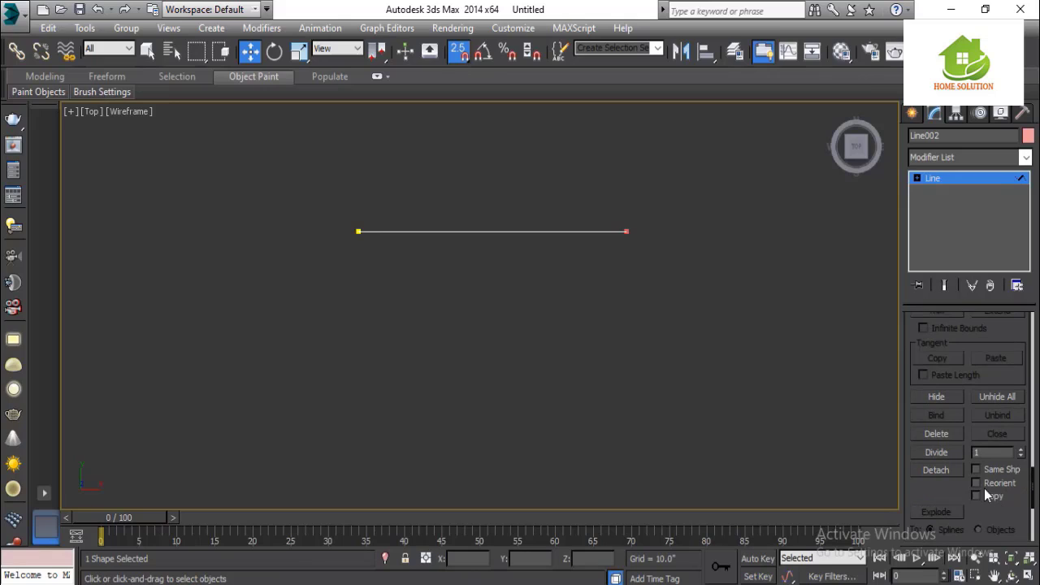
{"action": "scroll", "coordinate": [985, 489], "scroll_direction": "down", "scroll_amount": 9}
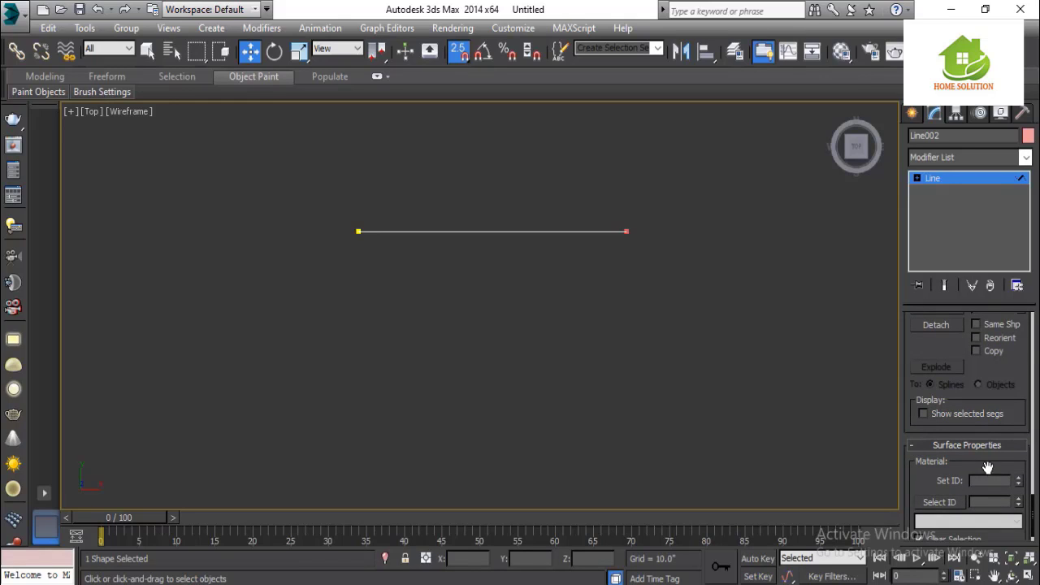
{"action": "scroll", "coordinate": [988, 460], "scroll_direction": "up", "scroll_amount": 2}
{"action": "scroll", "coordinate": [970, 382], "scroll_direction": "up", "scroll_amount": 2}
{"action": "scroll", "coordinate": [971, 379], "scroll_direction": "up", "scroll_amount": 10}
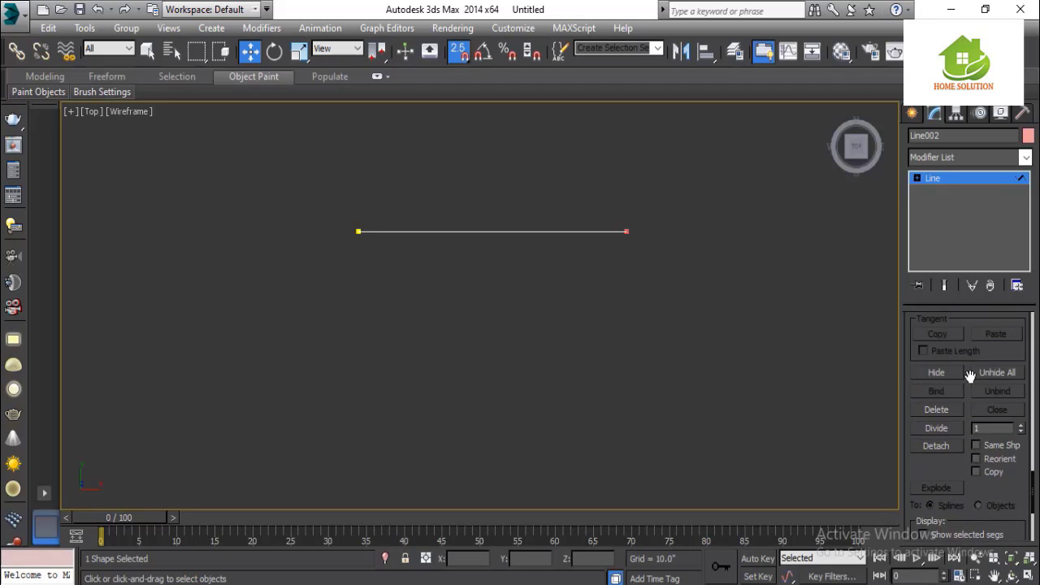
{"action": "scroll", "coordinate": [971, 382], "scroll_direction": "up", "scroll_amount": 3}
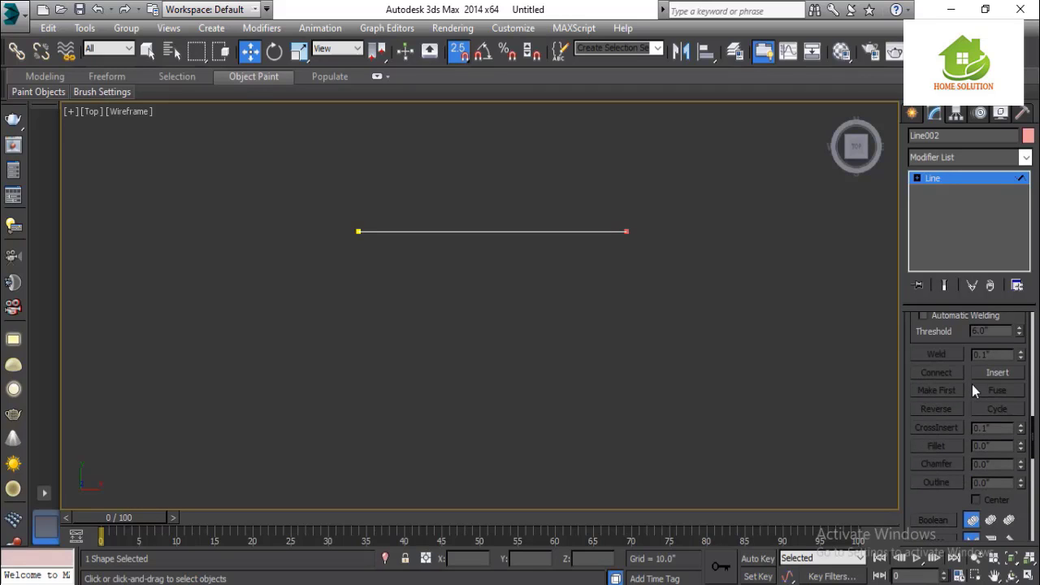
{"action": "scroll", "coordinate": [972, 384], "scroll_direction": "up", "scroll_amount": 9}
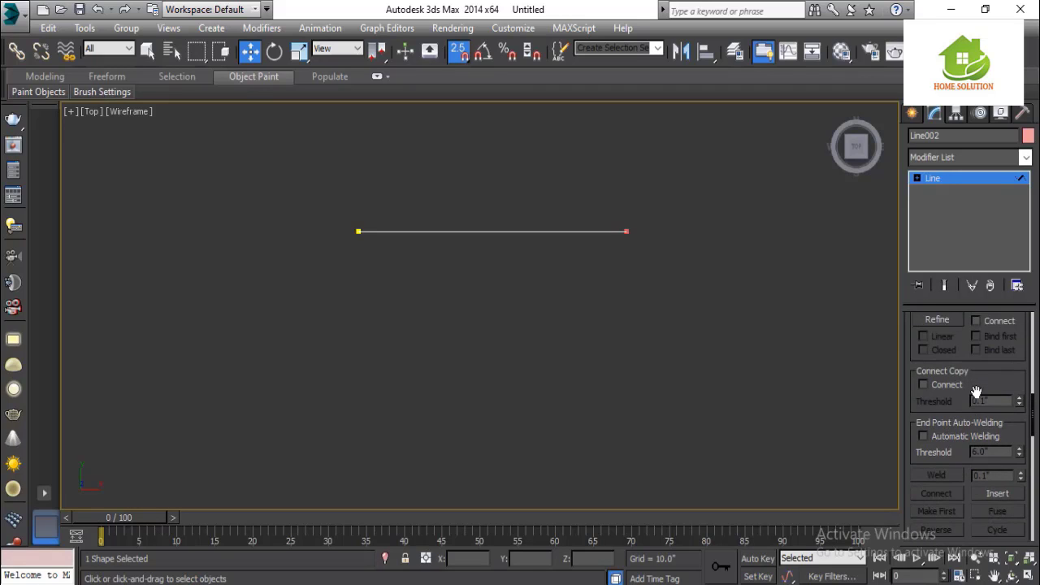
{"action": "scroll", "coordinate": [976, 393], "scroll_direction": "up", "scroll_amount": 15}
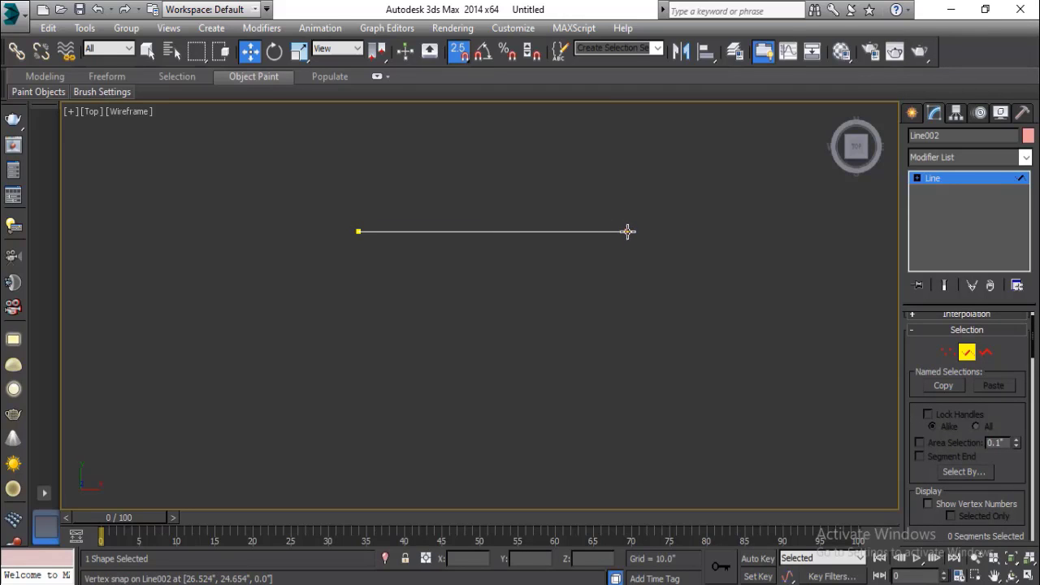
{"action": "left_click_drag", "start_coordinate": [626, 231], "coordinate": [632, 286]}
{"action": "right_click", "coordinate": [632, 286]}
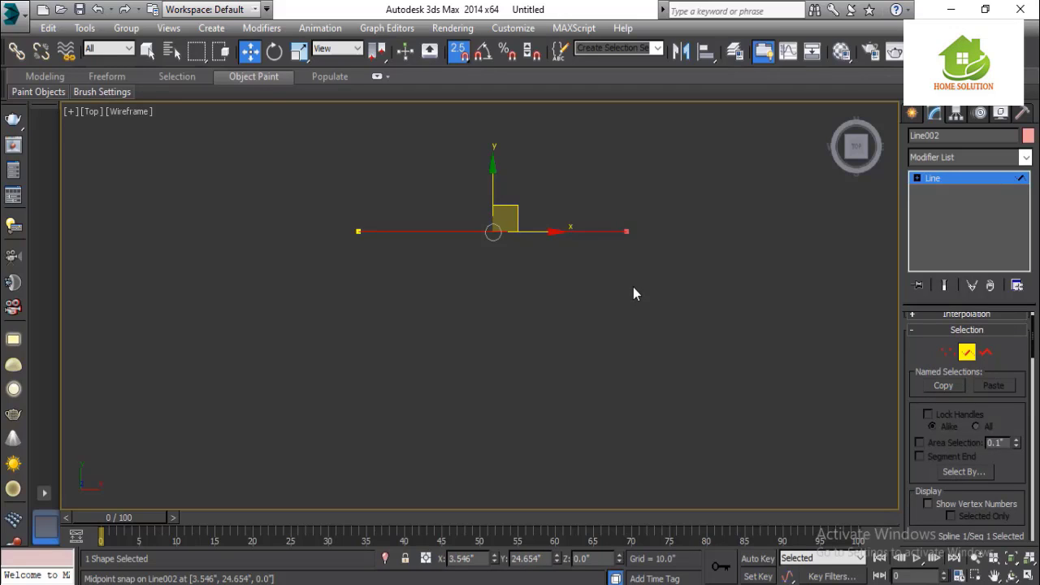
{"action": "left_click", "coordinate": [689, 317]}
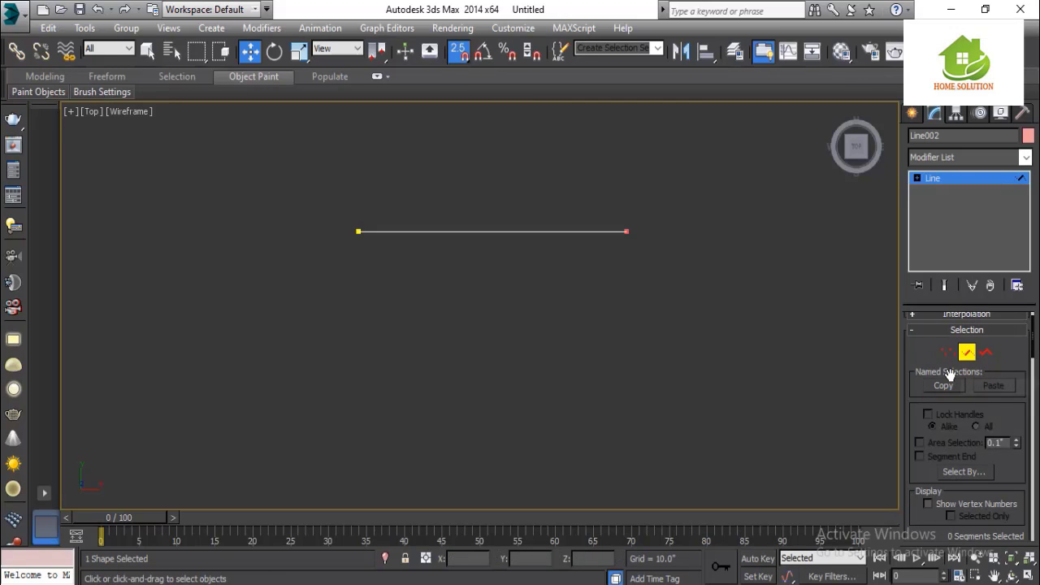
{"action": "scroll", "coordinate": [969, 404], "scroll_direction": "down", "scroll_amount": 3}
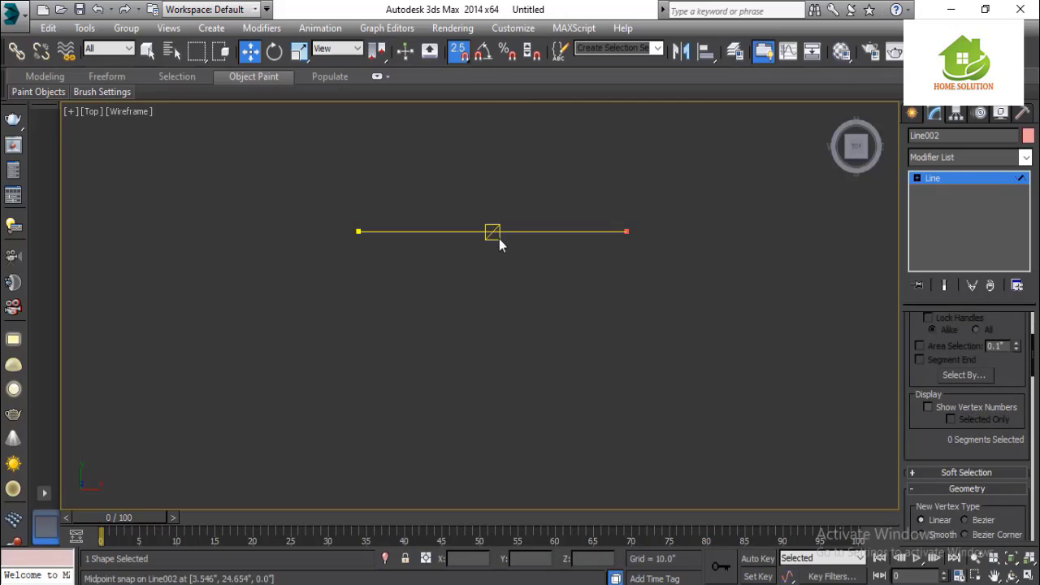
- Select the line's only segment and move it horizontally so its first vertex snaps to the segment's former midpoint, centring it at X 26.524"
{"action": "left_click_drag", "start_coordinate": [540, 289], "coordinate": [483, 188]}
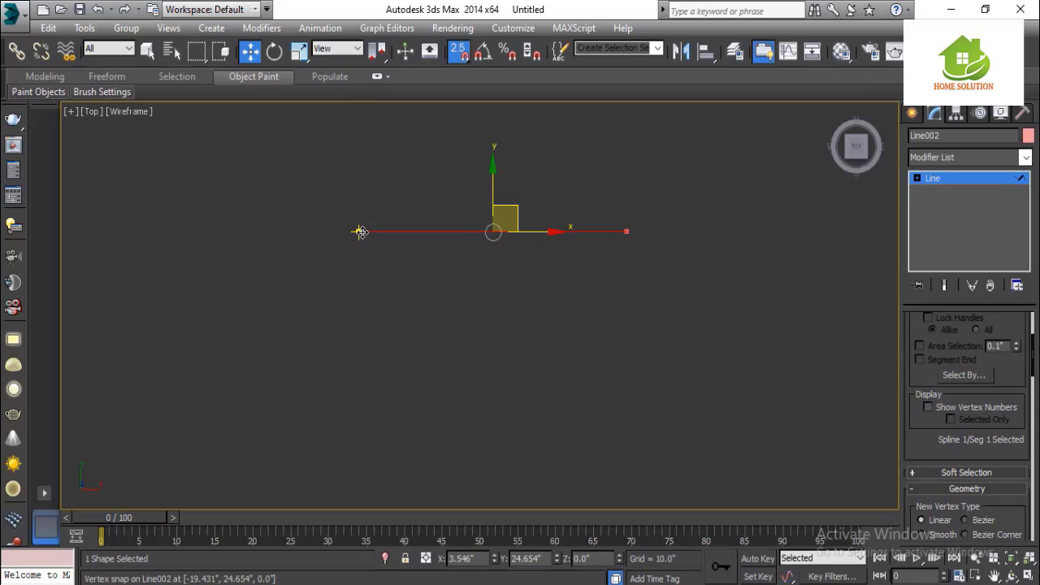
{"action": "left_click_drag", "start_coordinate": [357, 232], "coordinate": [497, 231]}
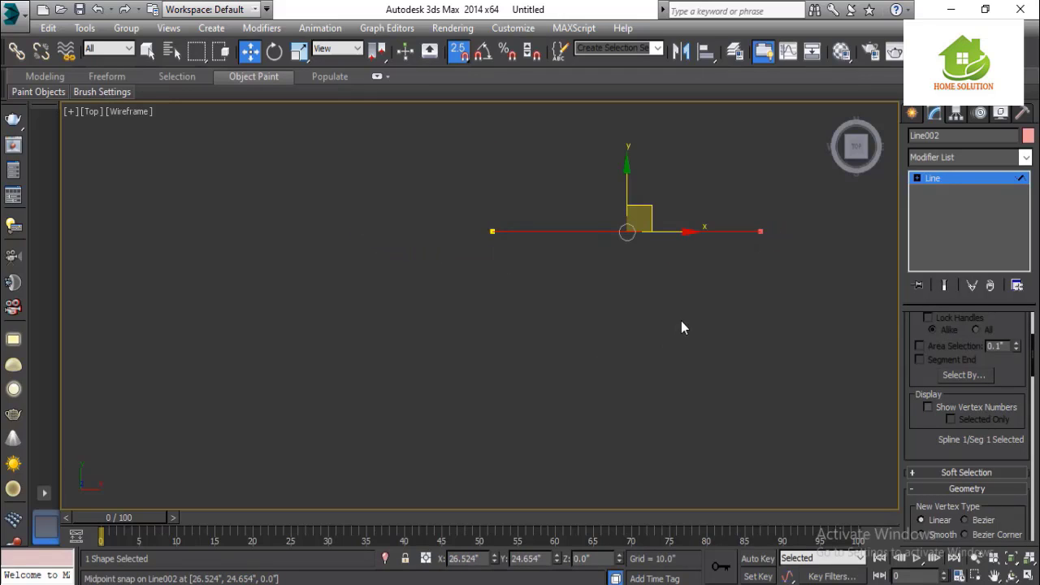
{"action": "middle_click_drag", "start_coordinate": [682, 327], "coordinate": [474, 334]}
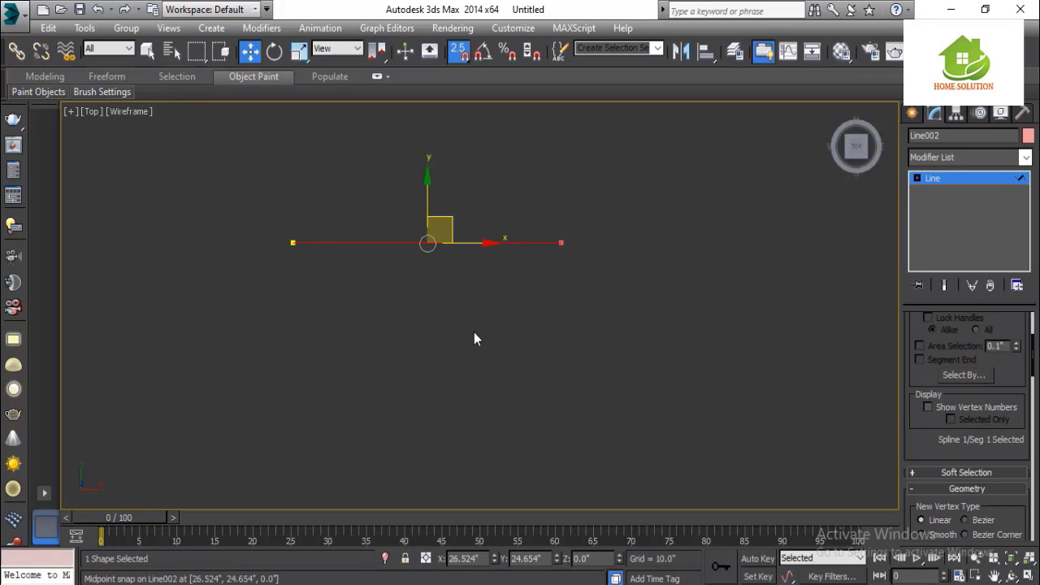
- Review which Geometry and Surface Properties options are available with the segment selected, including Divide, Detach and Explode
{"action": "scroll", "coordinate": [938, 437], "scroll_direction": "up", "scroll_amount": 3}
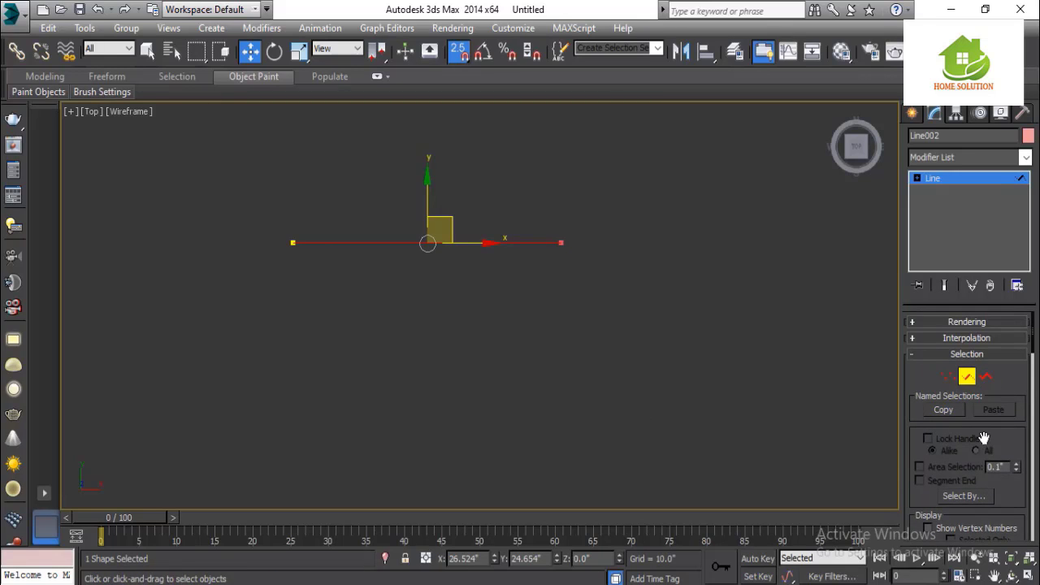
{"action": "scroll", "coordinate": [985, 475], "scroll_direction": "down", "scroll_amount": 3}
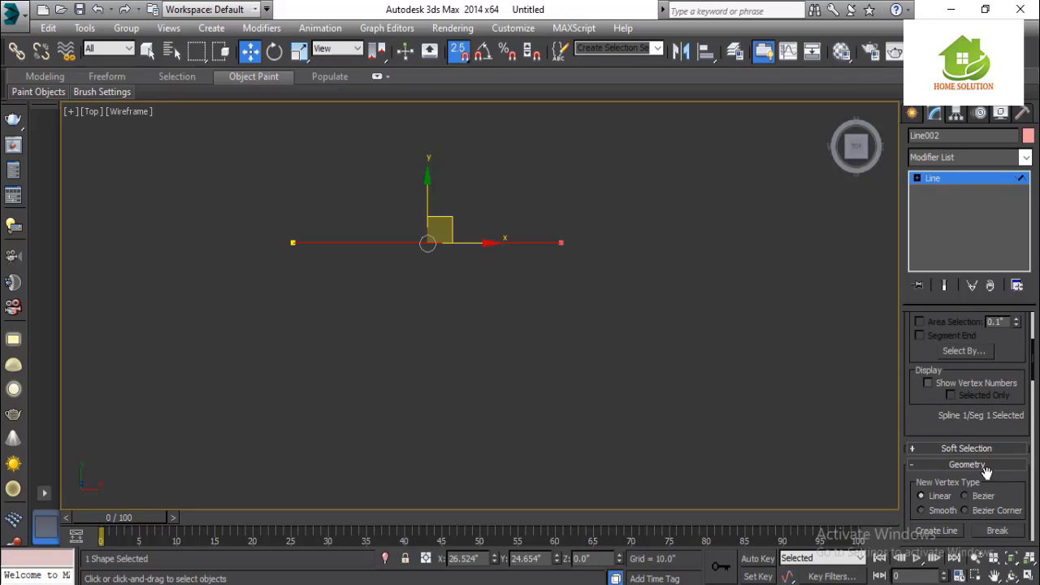
{"action": "scroll", "coordinate": [986, 472], "scroll_direction": "up", "scroll_amount": 3}
{"action": "scroll", "coordinate": [987, 472], "scroll_direction": "down", "scroll_amount": 10}
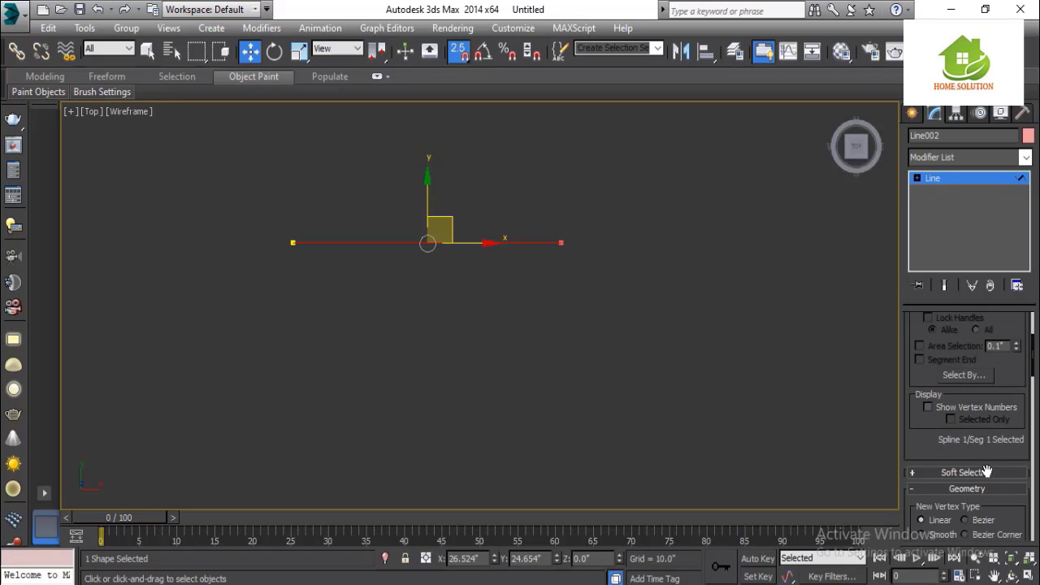
{"action": "scroll", "coordinate": [986, 469], "scroll_direction": "down", "scroll_amount": 8}
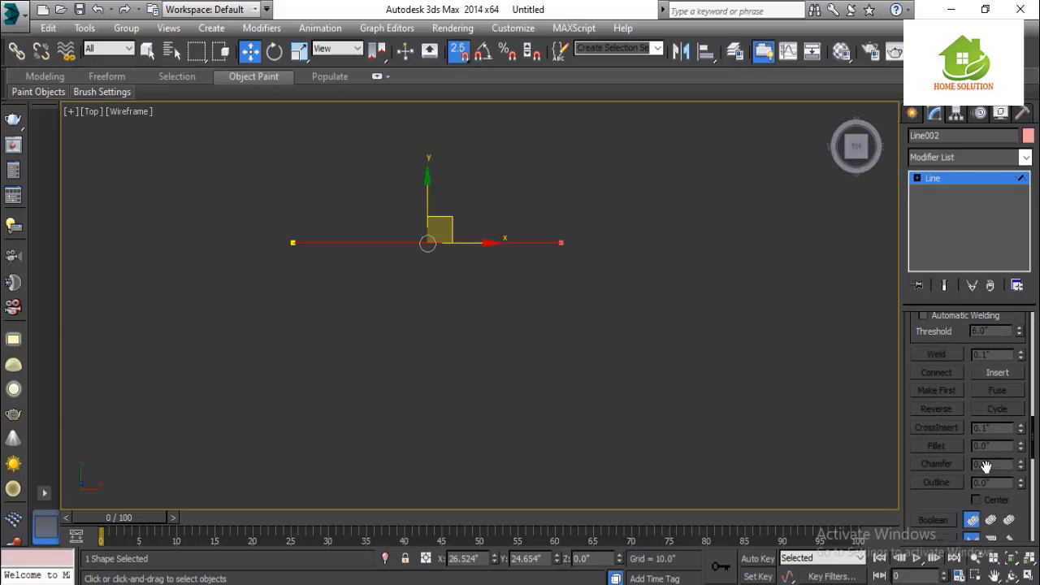
{"action": "scroll", "coordinate": [987, 473], "scroll_direction": "down", "scroll_amount": 1}
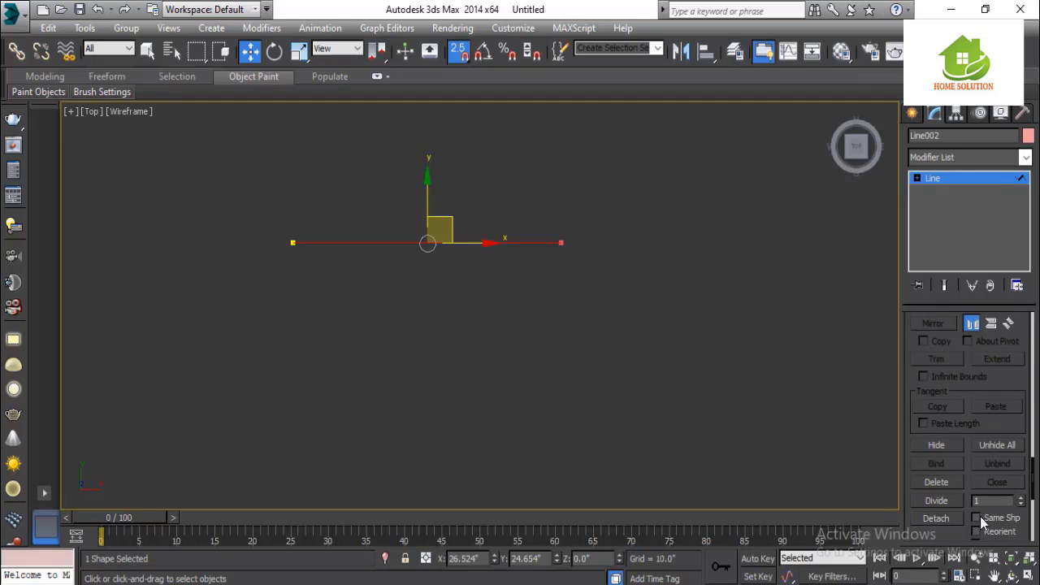
{"action": "scroll", "coordinate": [991, 483], "scroll_direction": "down", "scroll_amount": 8}
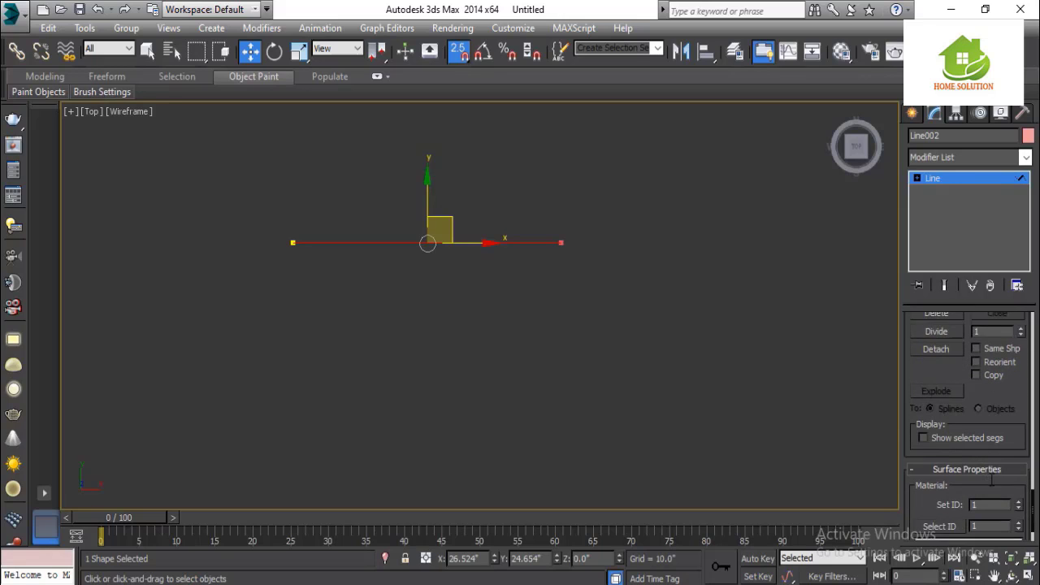
{"action": "scroll", "coordinate": [990, 475], "scroll_direction": "down", "scroll_amount": 1}
{"action": "scroll", "coordinate": [990, 475], "scroll_direction": "up", "scroll_amount": 5}
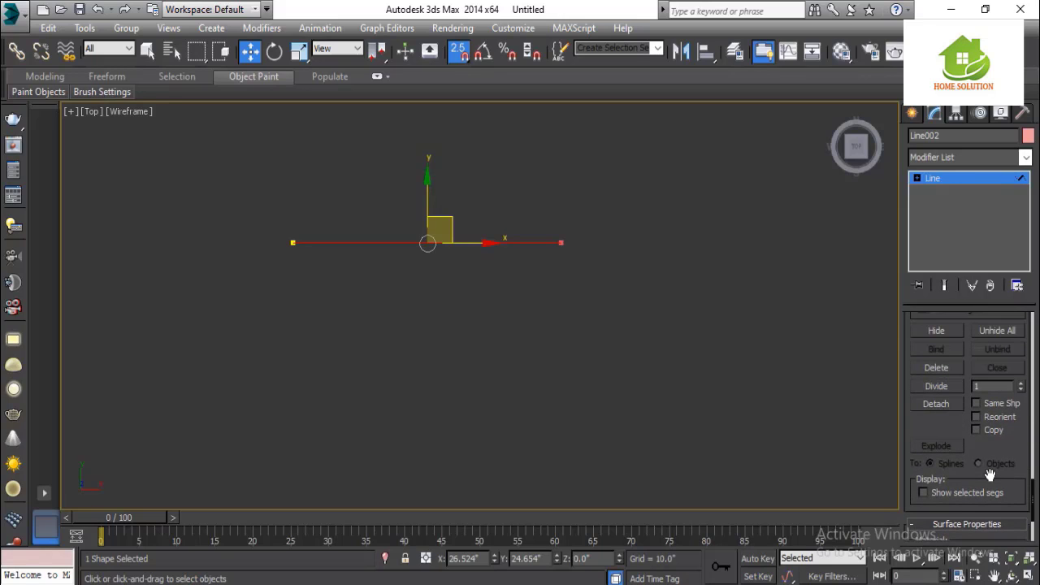
{"action": "scroll", "coordinate": [989, 475], "scroll_direction": "up", "scroll_amount": 5}
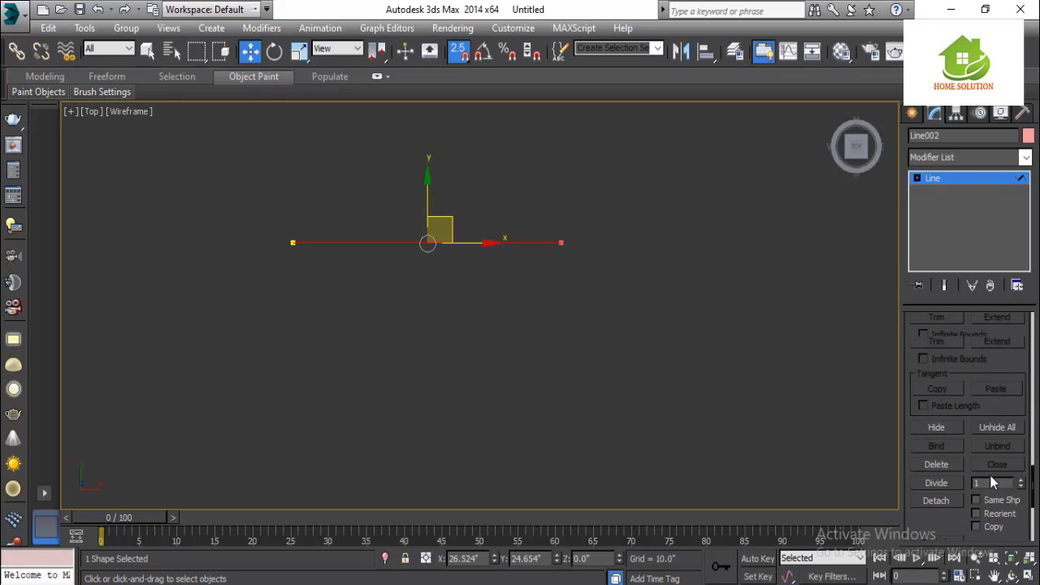
{"action": "scroll", "coordinate": [990, 479], "scroll_direction": "up", "scroll_amount": 6}
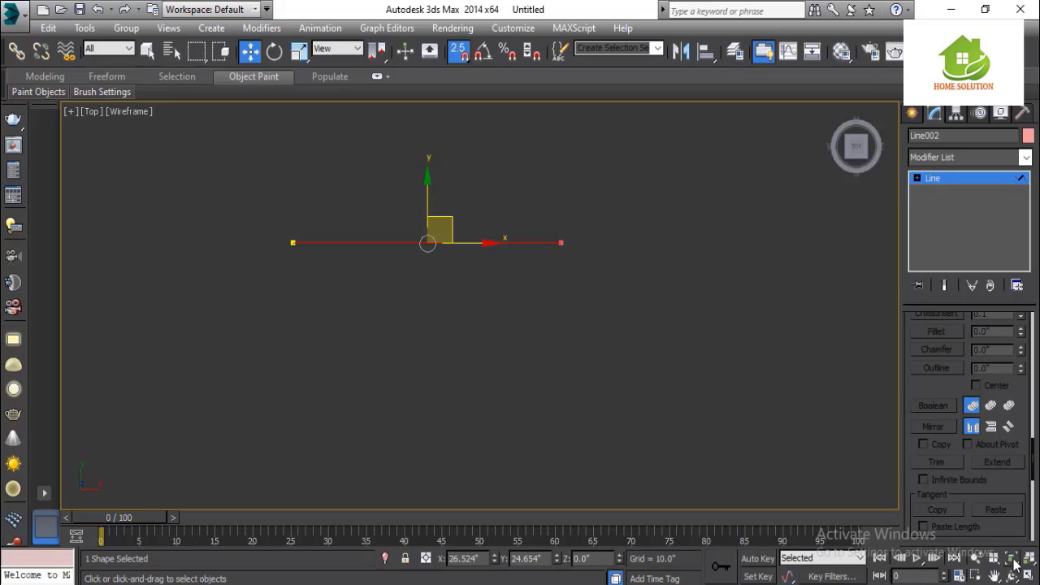
{"action": "scroll", "coordinate": [988, 451], "scroll_direction": "down", "scroll_amount": 5}
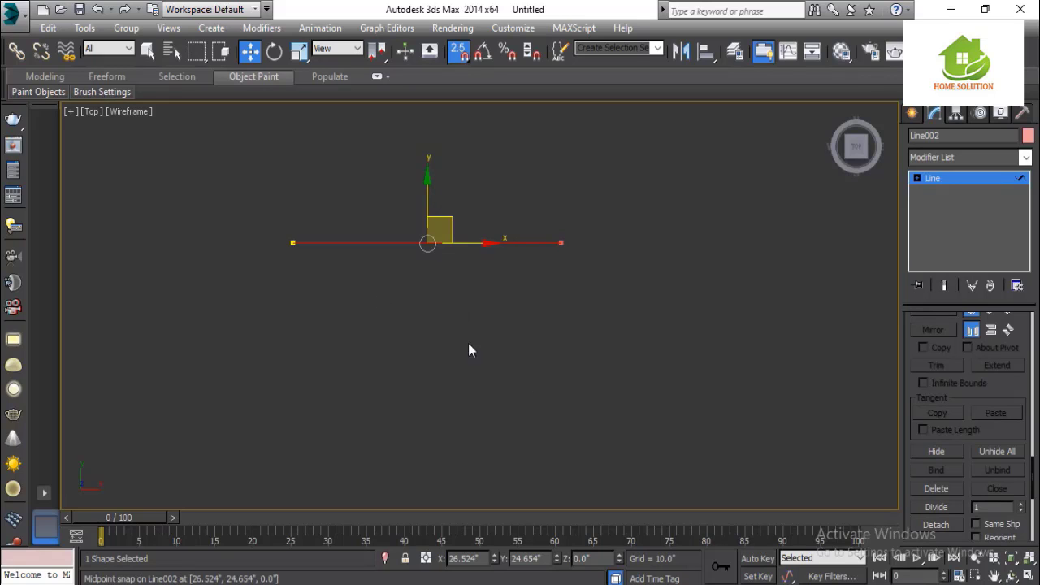
- Set the Divide count to 3 for the line's segment and clear the segment selection
{"action": "scroll", "coordinate": [937, 539], "scroll_direction": "down", "scroll_amount": 3}
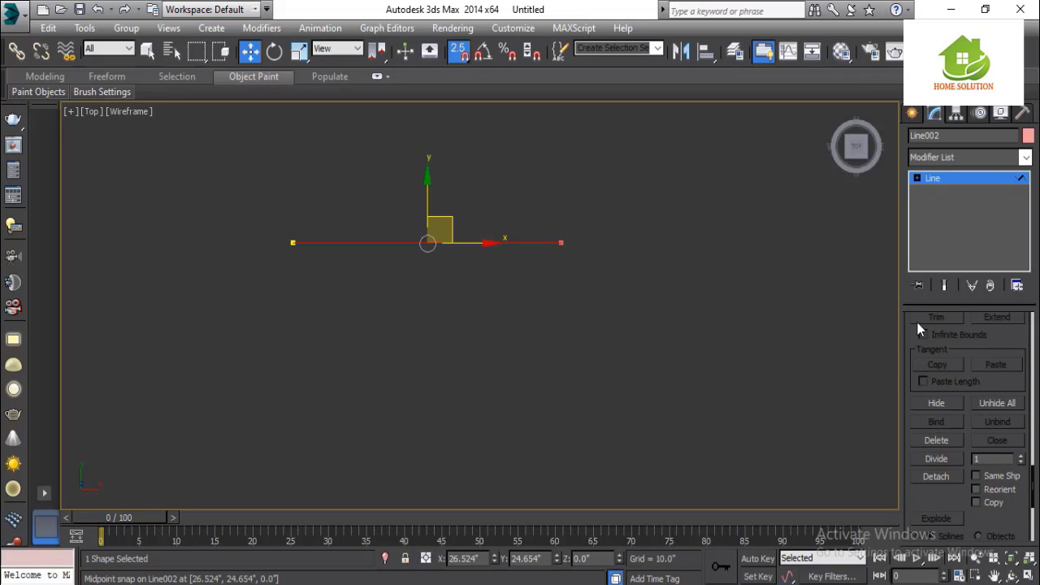
{"action": "scroll", "coordinate": [916, 374], "scroll_direction": "down", "scroll_amount": 5}
{"action": "scroll", "coordinate": [938, 375], "scroll_direction": "up", "scroll_amount": 9}
{"action": "scroll", "coordinate": [939, 377], "scroll_direction": "down", "scroll_amount": 5}
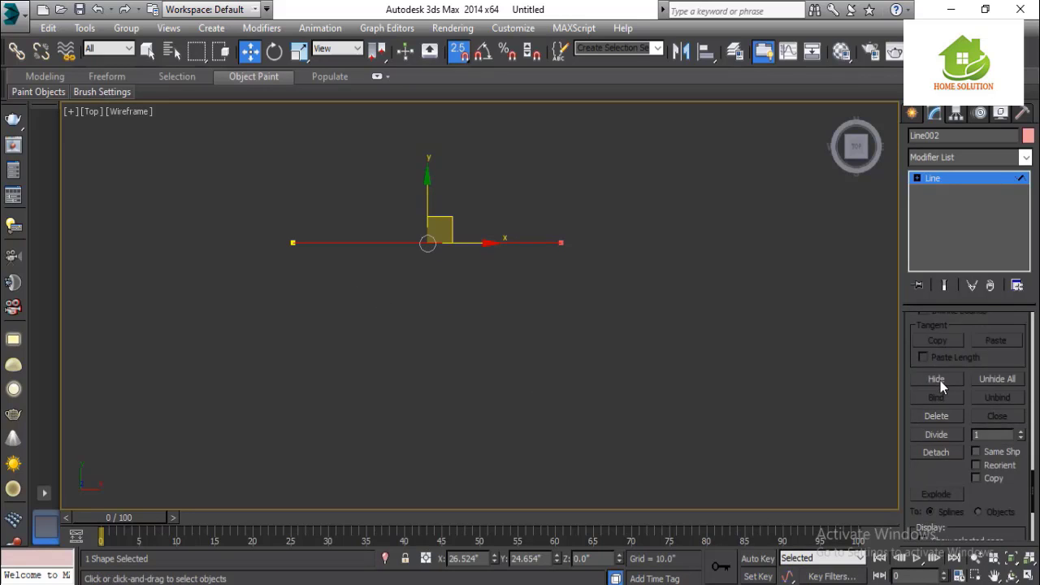
{"action": "scroll", "coordinate": [940, 380], "scroll_direction": "down", "scroll_amount": 5}
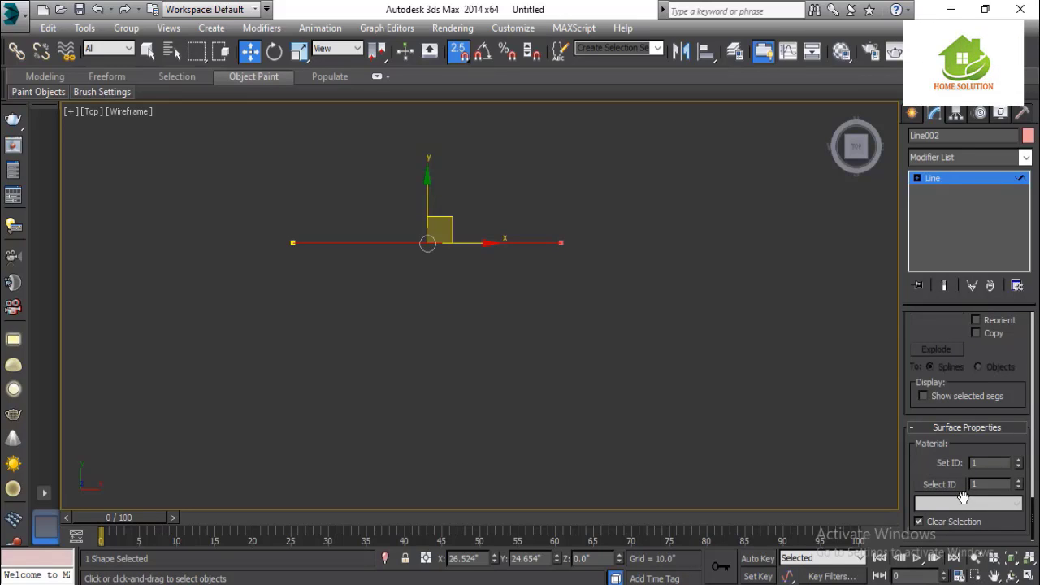
{"action": "scroll", "coordinate": [1012, 460], "scroll_direction": "up", "scroll_amount": 2}
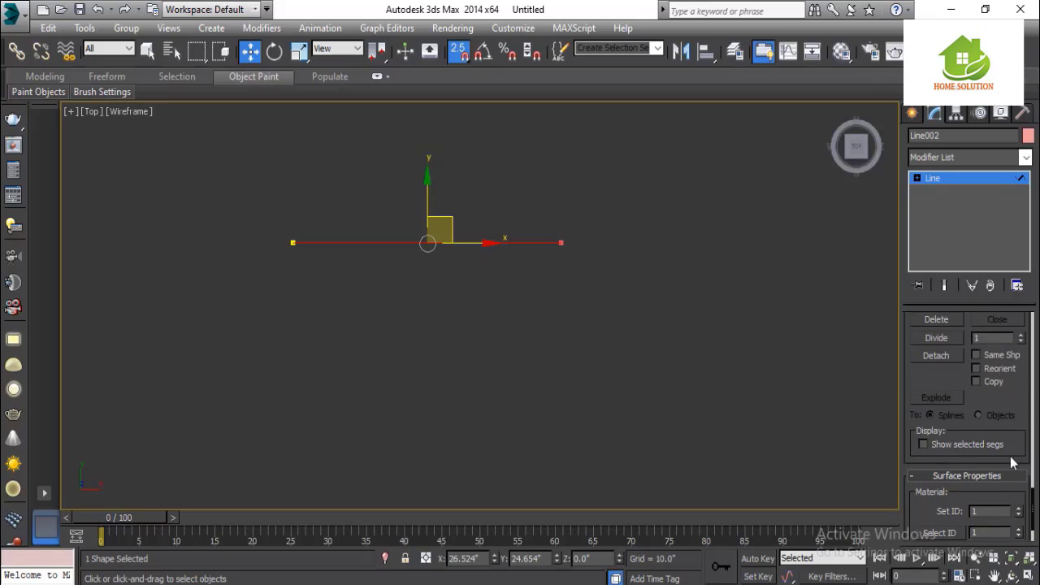
{"action": "scroll", "coordinate": [1012, 462], "scroll_direction": "up", "scroll_amount": 1}
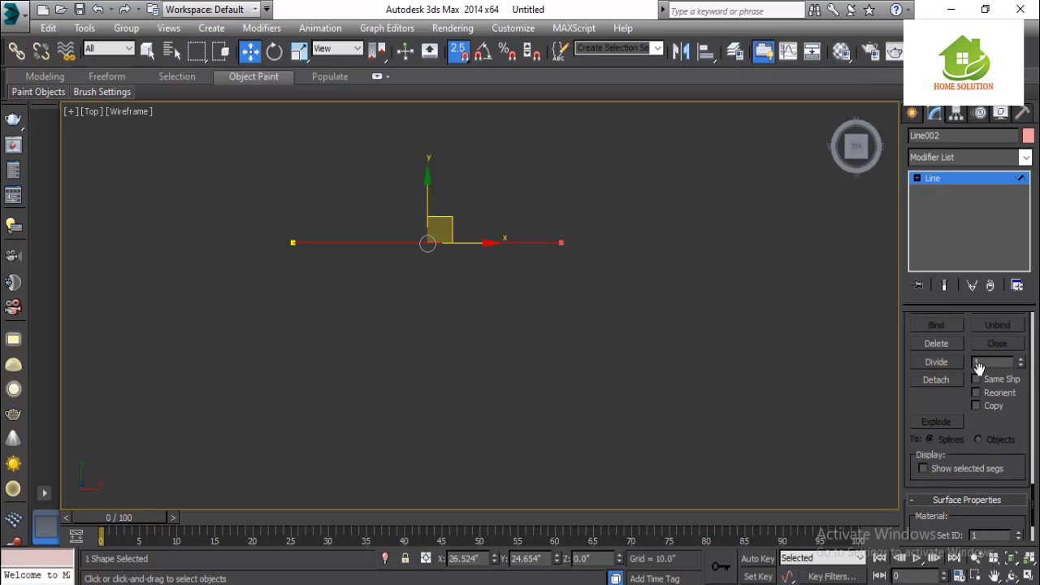
{"action": "right_click", "coordinate": [1025, 365]}
{"action": "left_click", "coordinate": [795, 354]}
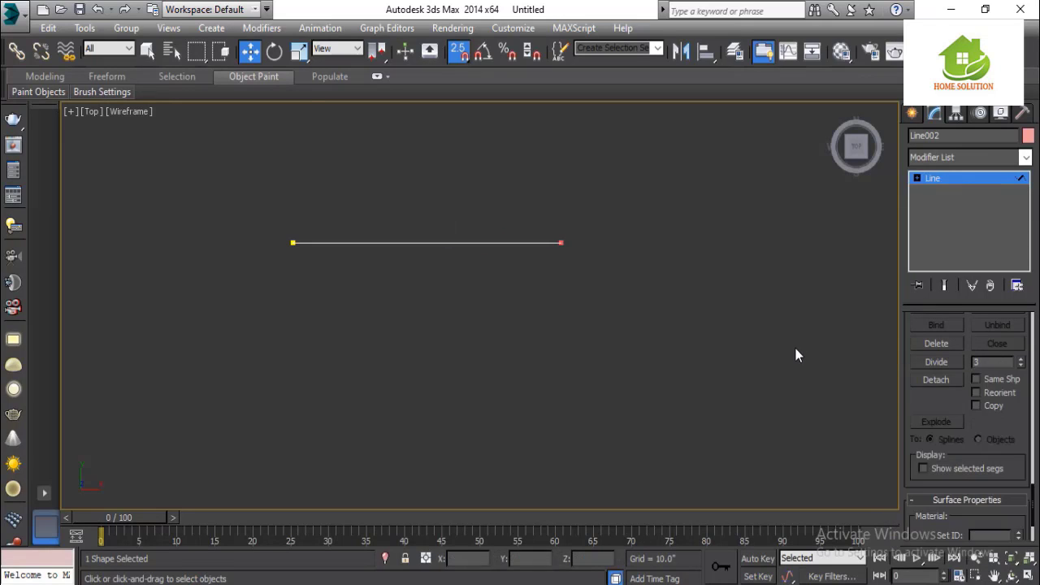
- Leave Segment level, move the whole line up and across to about X 15.8", Y 29.5", and deselect it
{"action": "scroll", "coordinate": [988, 372], "scroll_direction": "up", "scroll_amount": 8}
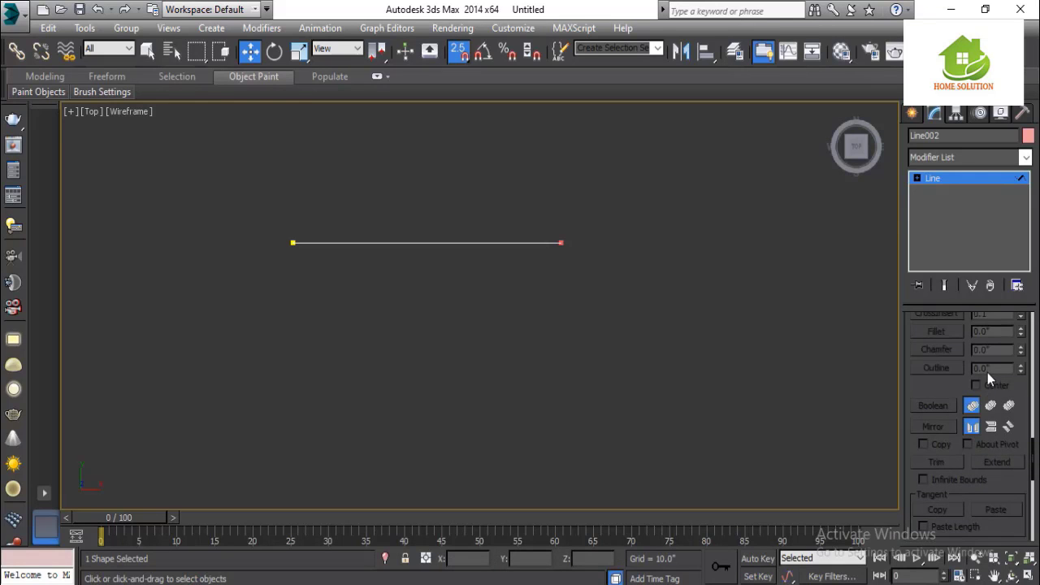
{"action": "scroll", "coordinate": [1004, 443], "scroll_direction": "up", "scroll_amount": 10}
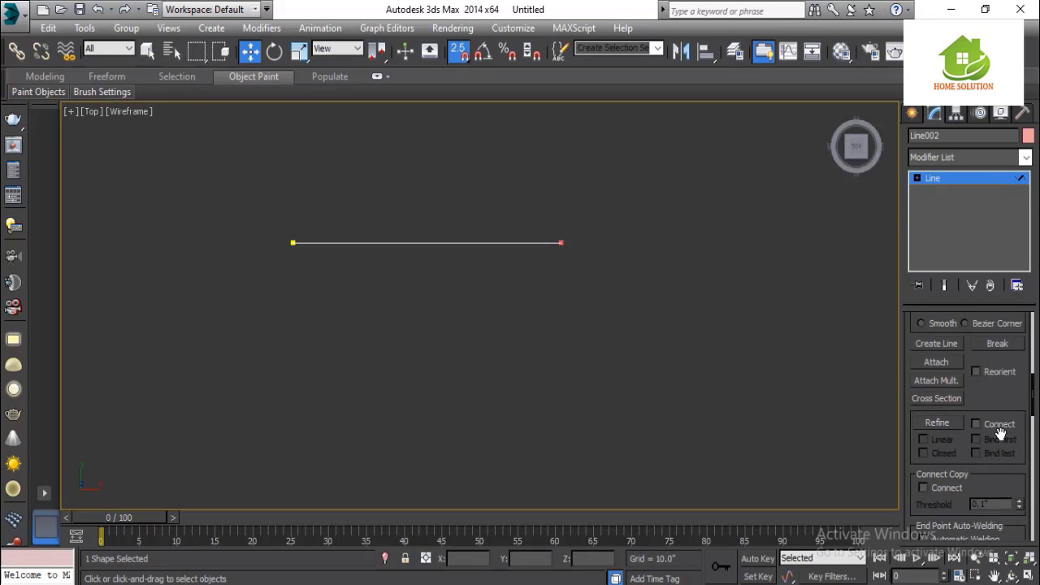
{"action": "scroll", "coordinate": [1003, 435], "scroll_direction": "up", "scroll_amount": 5}
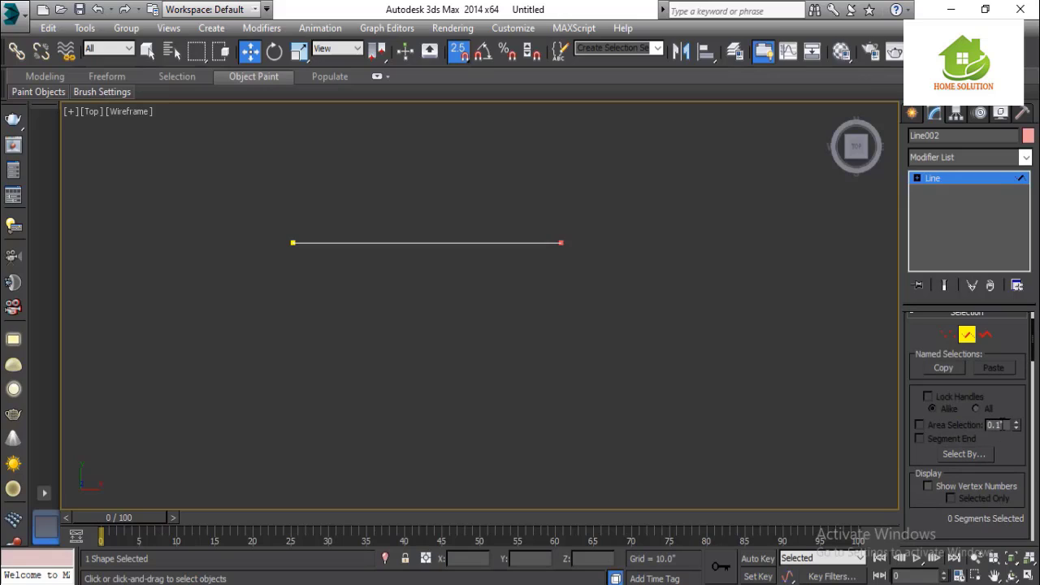
{"action": "left_click", "coordinate": [971, 341]}
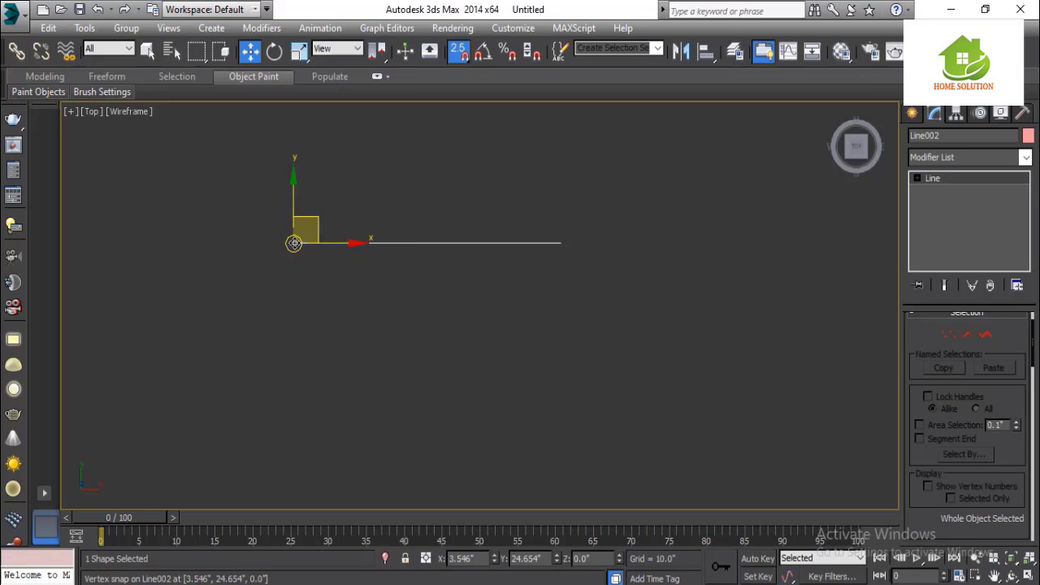
{"action": "left_click_drag", "start_coordinate": [301, 253], "coordinate": [365, 213]}
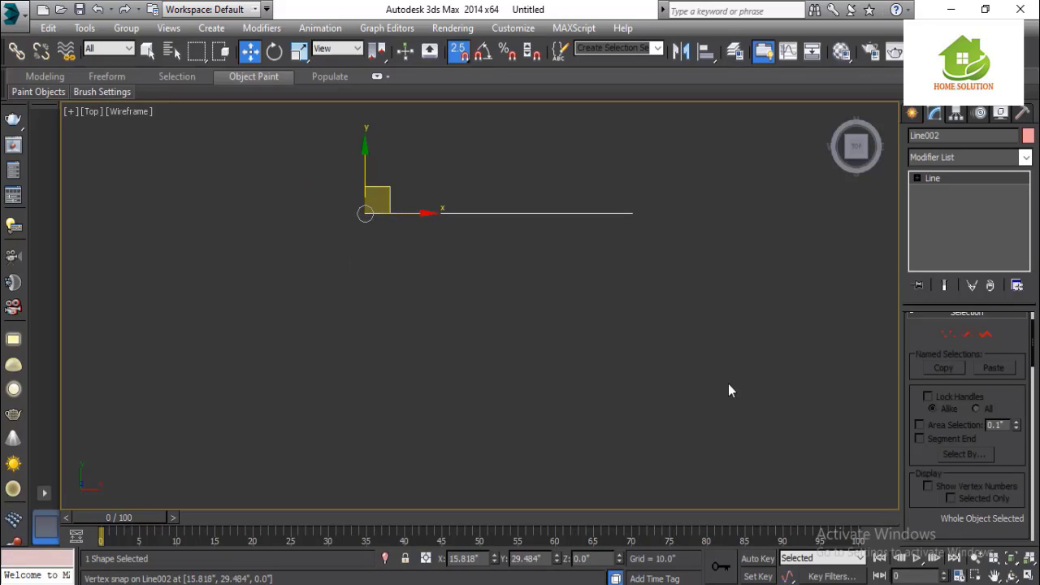
{"action": "left_click", "coordinate": [514, 420]}
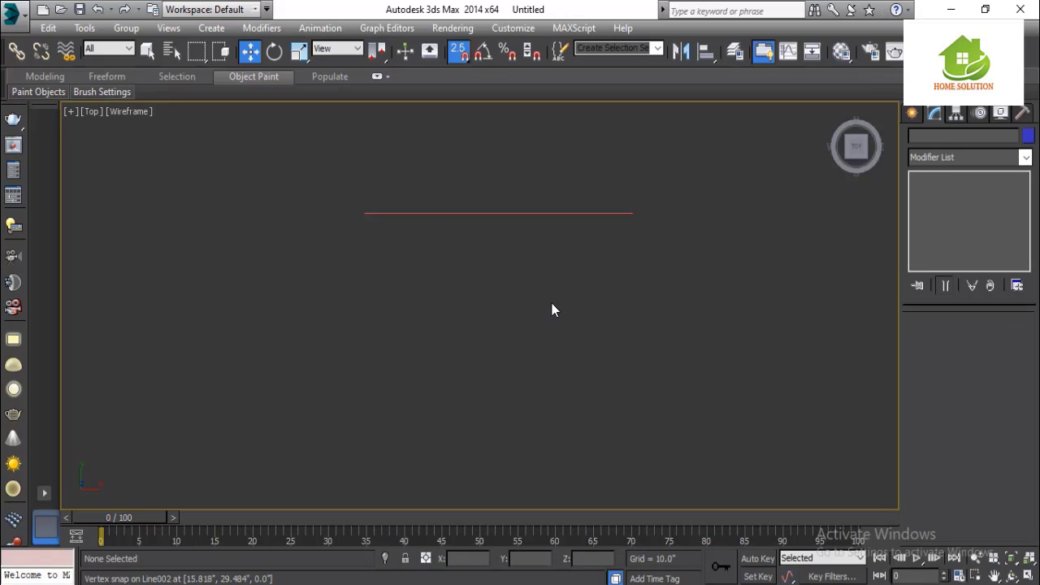
- Reselect the horizontal line and show its modifier parameters
{"action": "left_click", "coordinate": [912, 113]}
{"action": "left_click", "coordinate": [933, 113]}
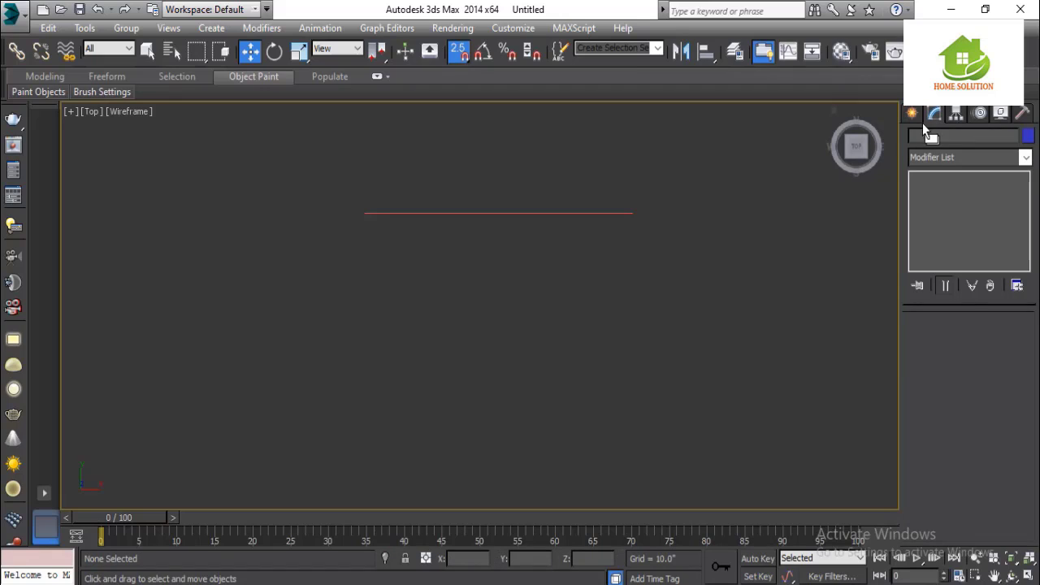
{"action": "left_click", "coordinate": [912, 113]}
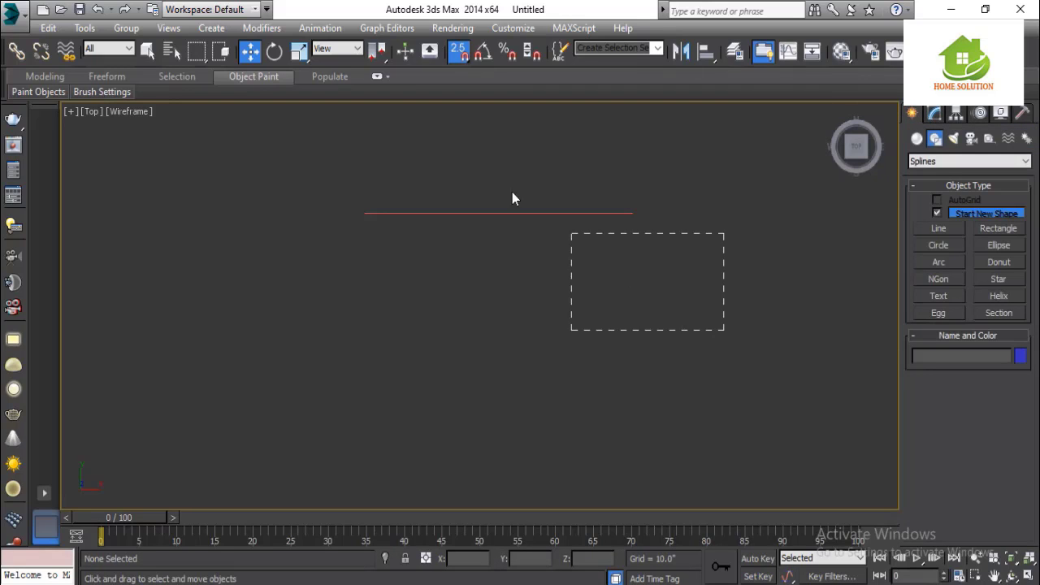
{"action": "left_click", "coordinate": [524, 213]}
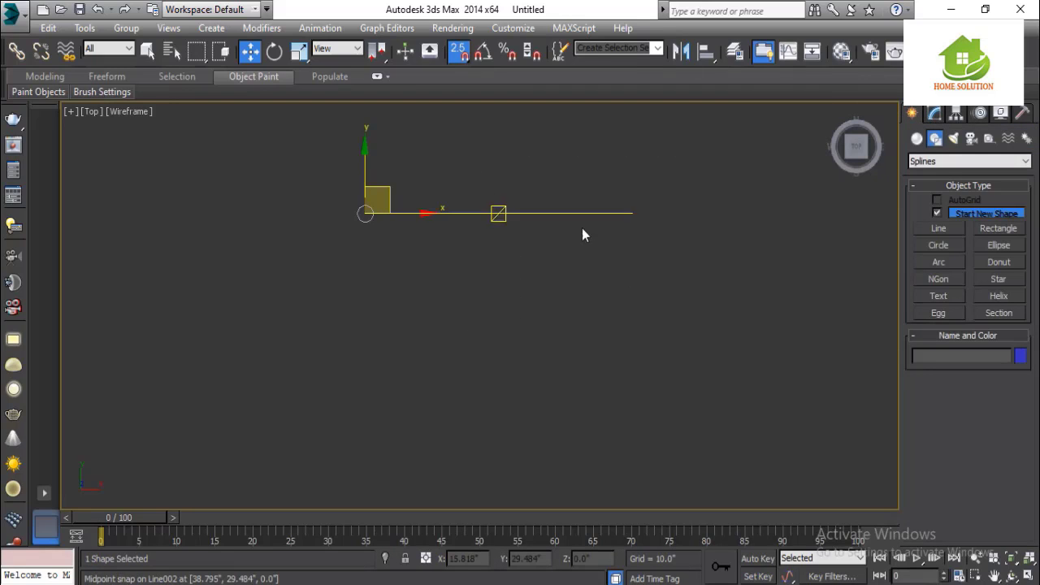
{"action": "left_click", "coordinate": [936, 230]}
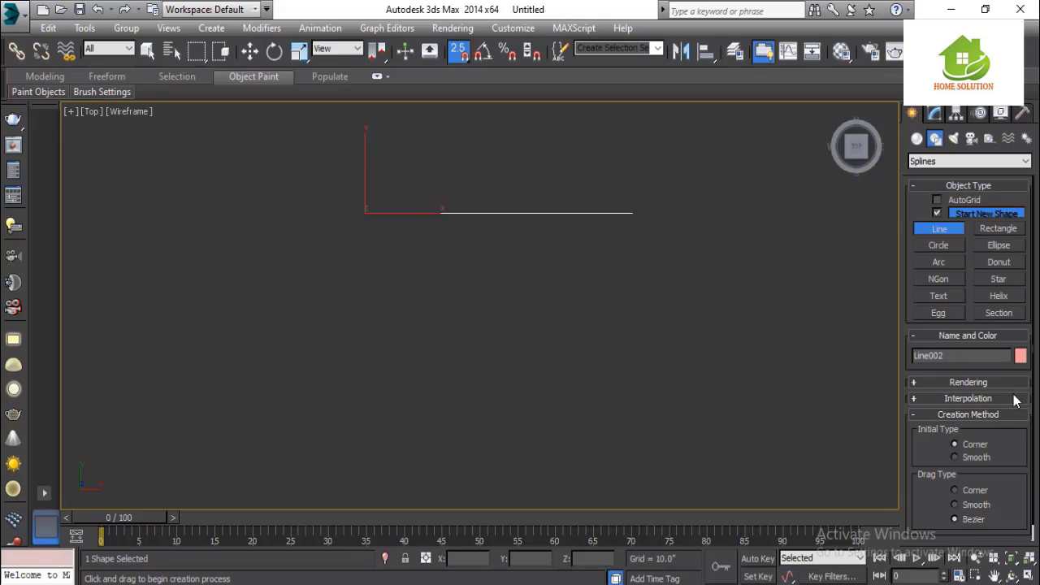
{"action": "left_click", "coordinate": [934, 114]}
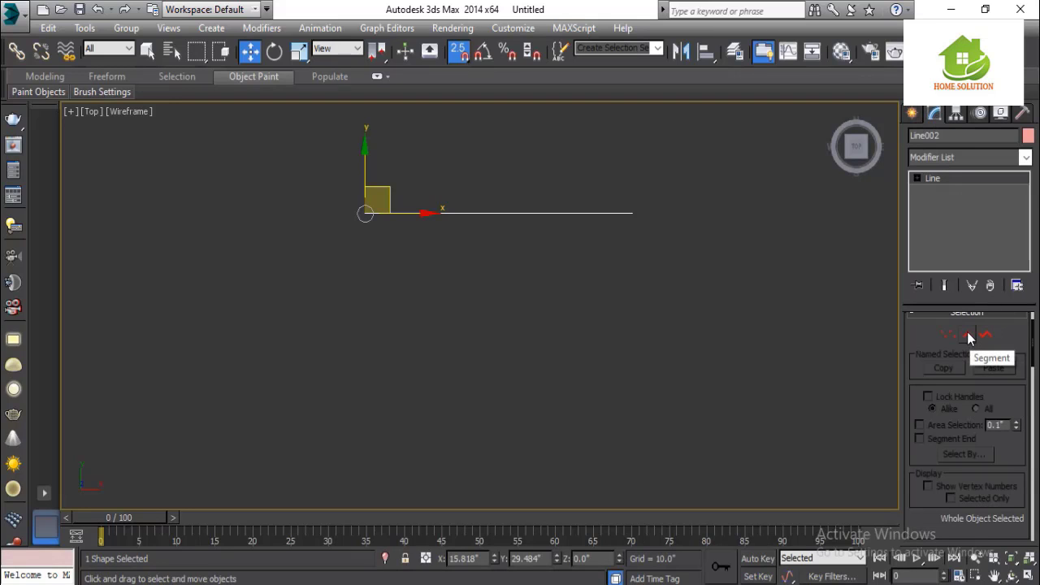
- At Segment level, move the line's segment to about X 38.1", Y 25.3", then return to the whole object
{"action": "left_click", "coordinate": [968, 334]}
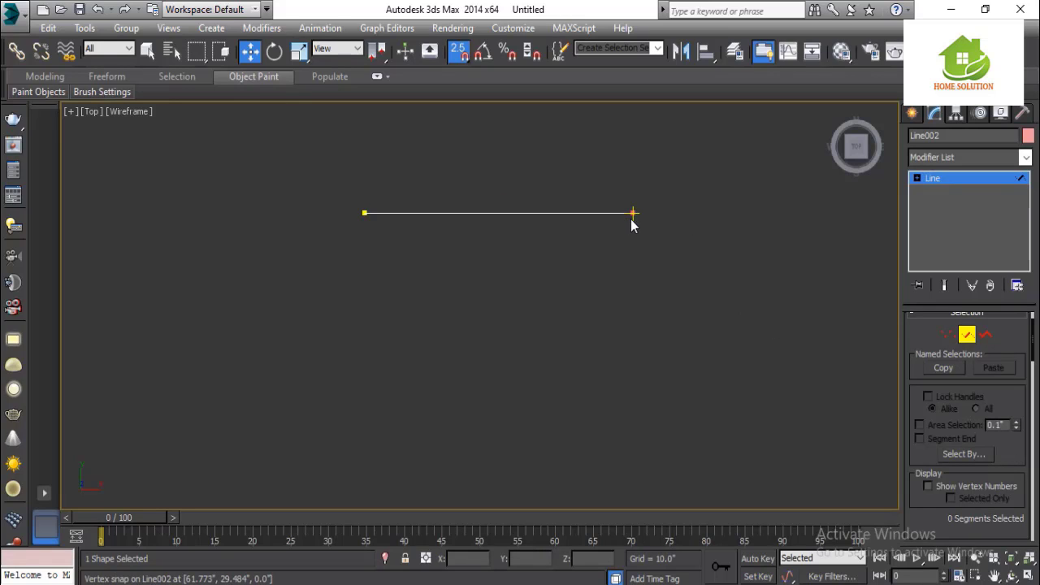
{"action": "left_click_drag", "start_coordinate": [633, 213], "coordinate": [628, 239]}
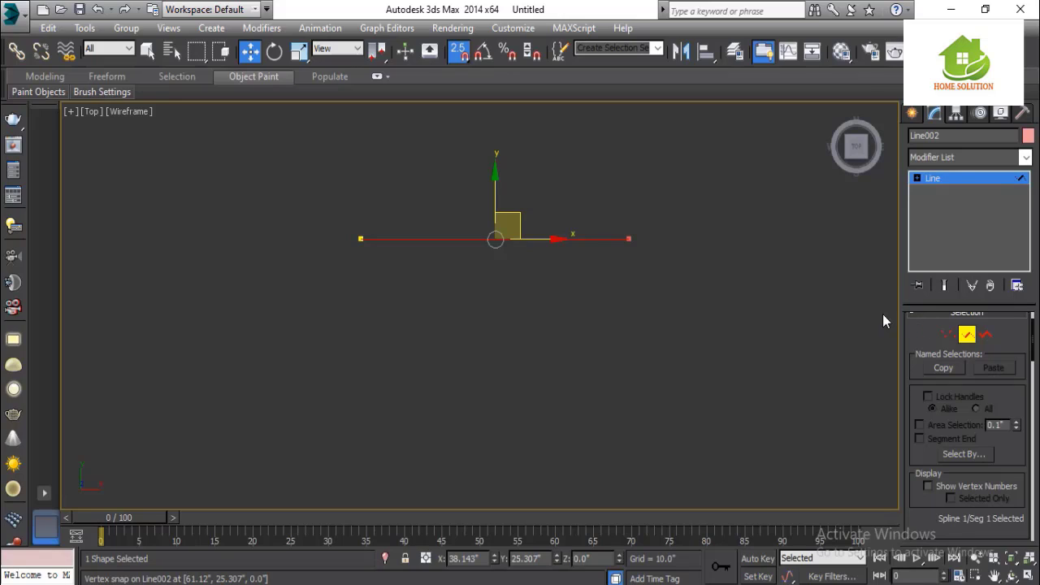
{"action": "left_click", "coordinate": [927, 179]}
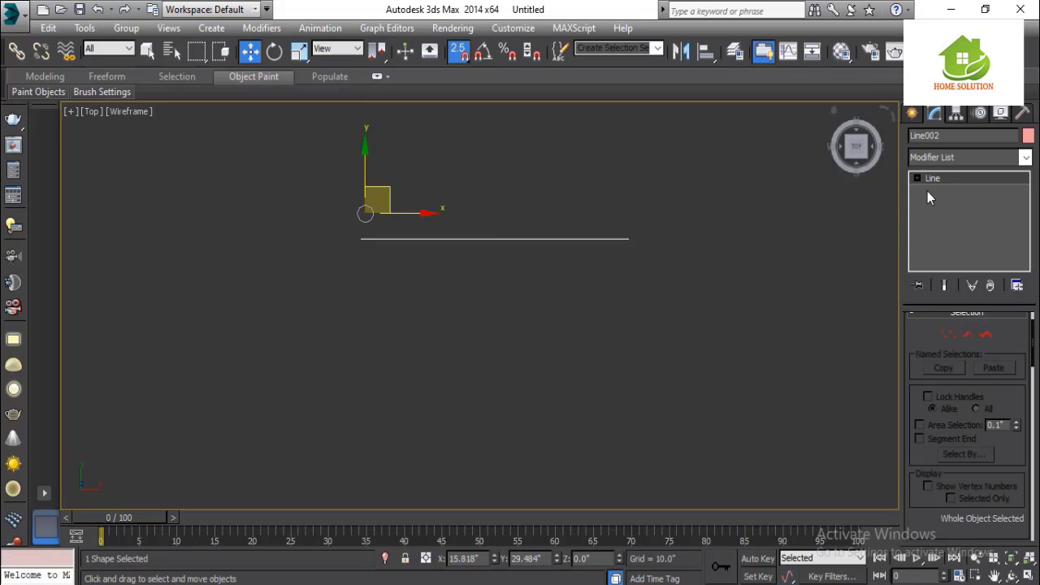
- Switch the line to Vertex level and look through its Selection and Geometry parameters
{"action": "left_click", "coordinate": [947, 333]}
{"action": "scroll", "coordinate": [962, 379], "scroll_direction": "down", "scroll_amount": 4}
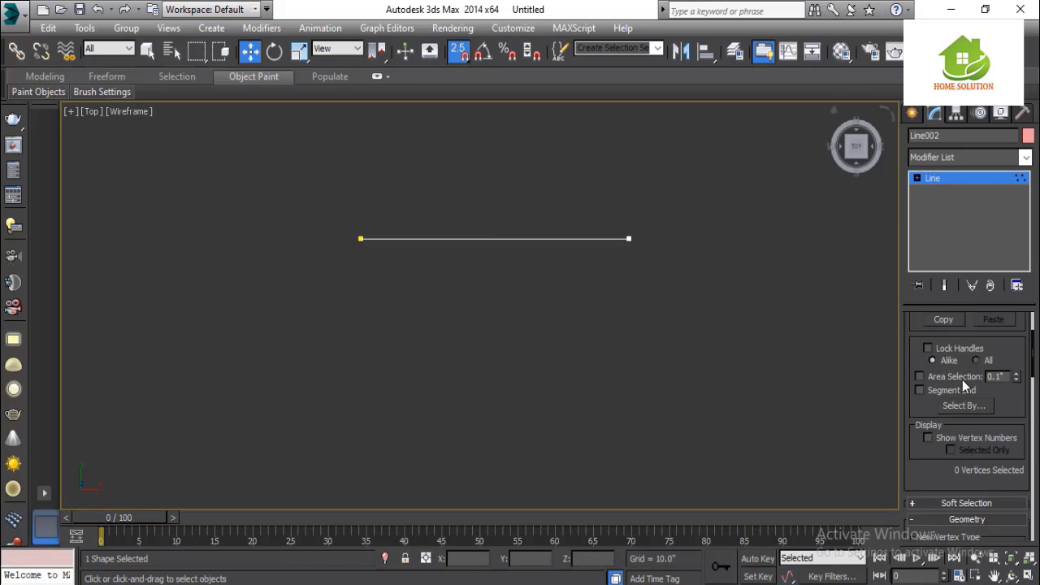
{"action": "scroll", "coordinate": [963, 379], "scroll_direction": "down", "scroll_amount": 4}
{"action": "scroll", "coordinate": [964, 370], "scroll_direction": "up", "scroll_amount": 4}
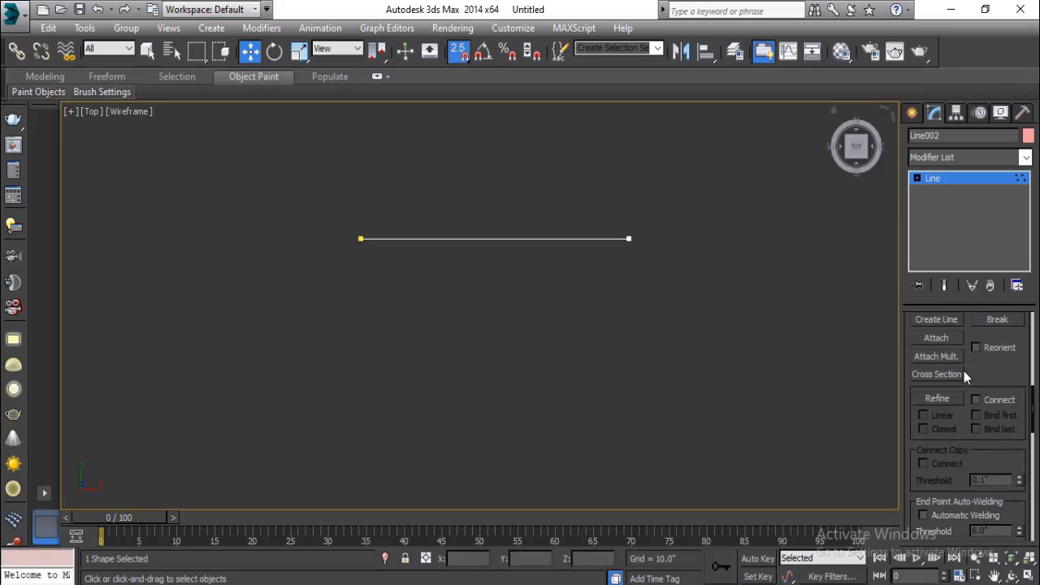
{"action": "scroll", "coordinate": [964, 370], "scroll_direction": "up", "scroll_amount": 5}
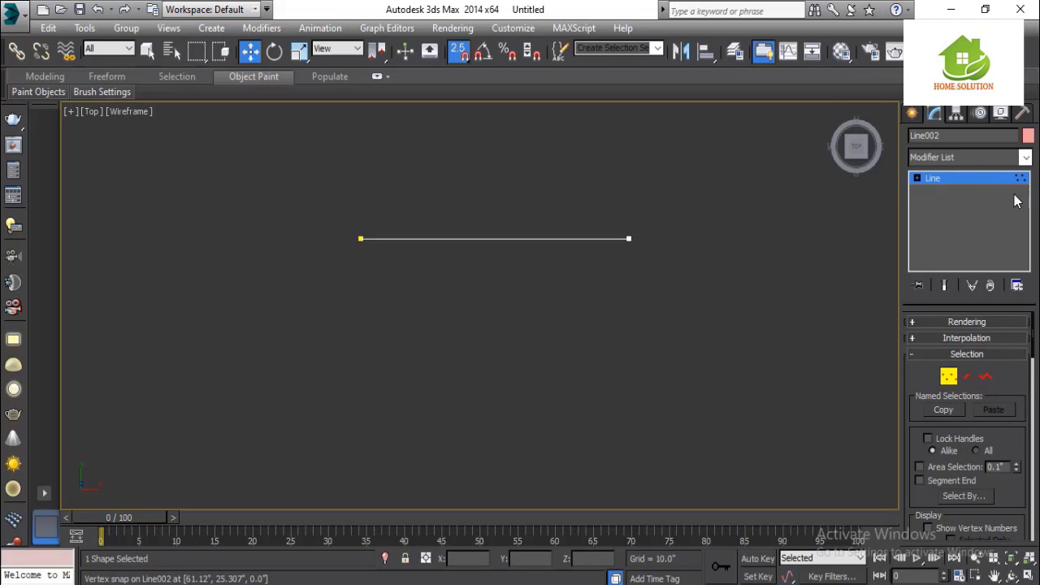
{"action": "left_click", "coordinate": [912, 113]}
{"action": "left_click", "coordinate": [944, 227]}
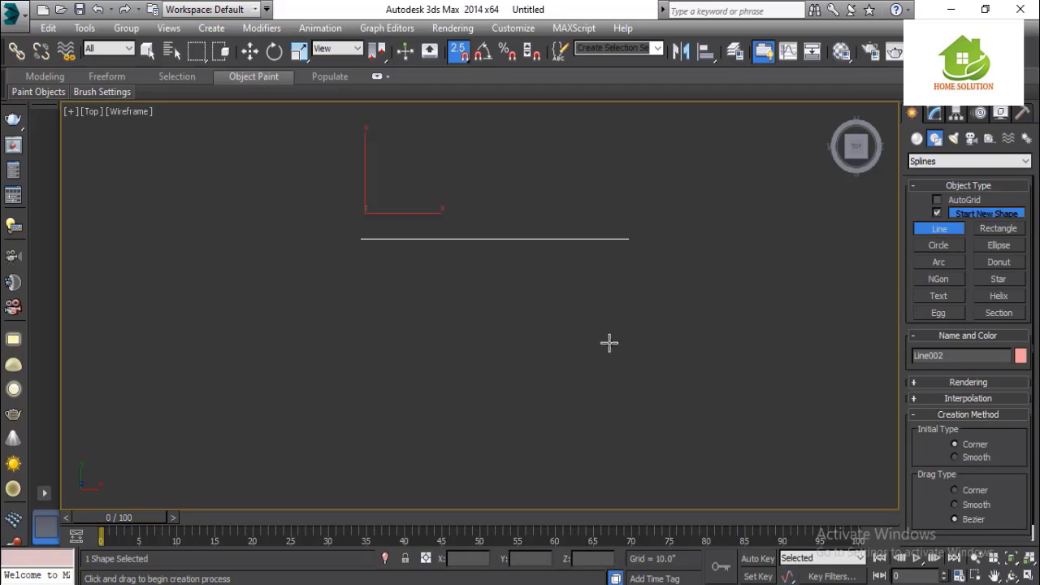
{"action": "left_click", "coordinate": [390, 321]}
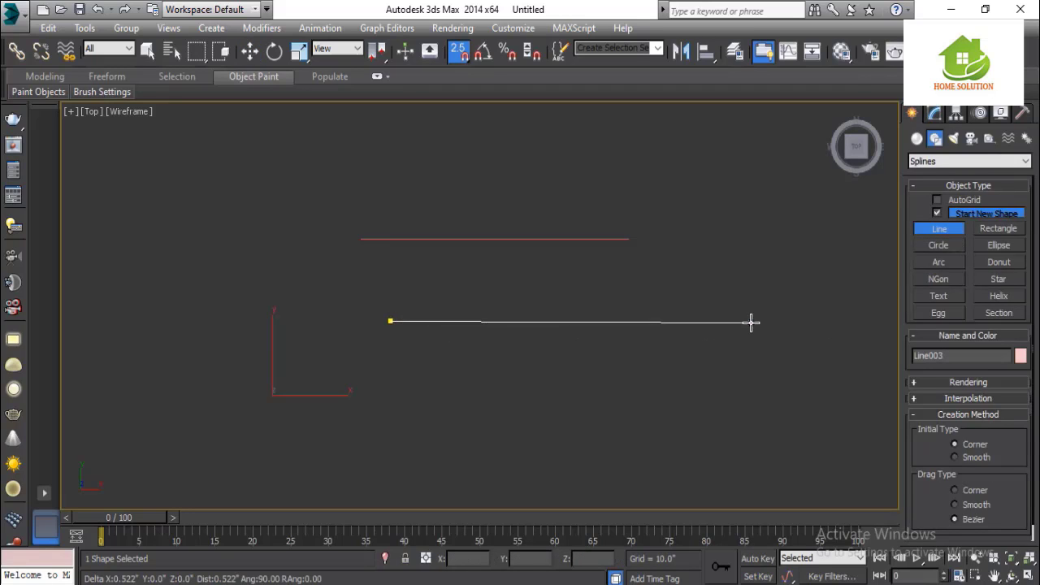
{"action": "left_click_drag", "start_coordinate": [751, 322], "coordinate": [736, 396]}
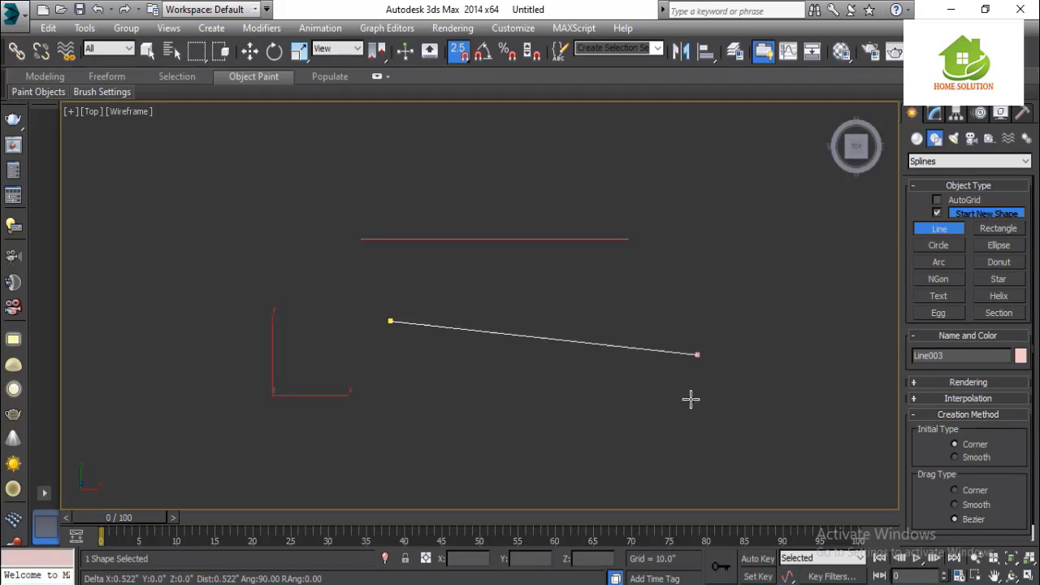
{"action": "left_click_drag", "start_coordinate": [640, 391], "coordinate": [703, 282]}
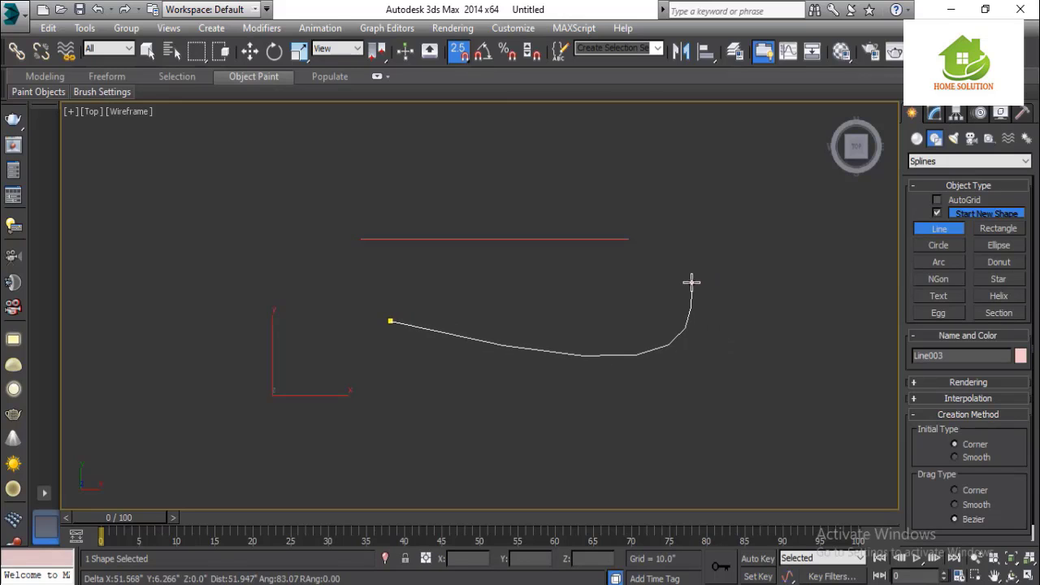
{"action": "right_click", "coordinate": [692, 281]}
{"action": "right_click", "coordinate": [691, 281]}
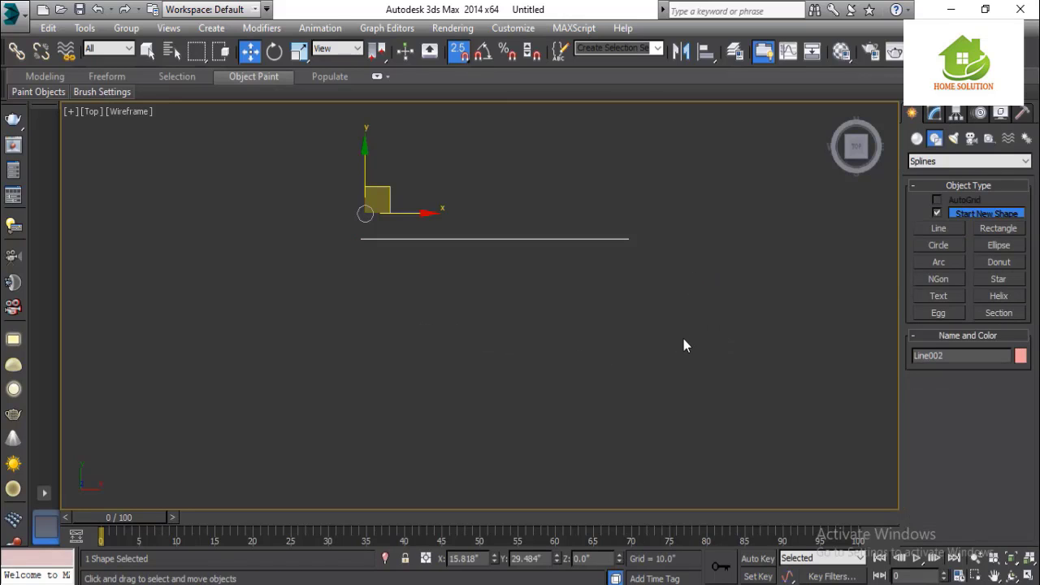
- Draw a new line below the existing one with a long horizontal segment and a short downward end segment of about 1.8"
{"action": "left_click", "coordinate": [942, 230]}
{"action": "left_click_drag", "start_coordinate": [493, 338], "coordinate": [585, 339]}
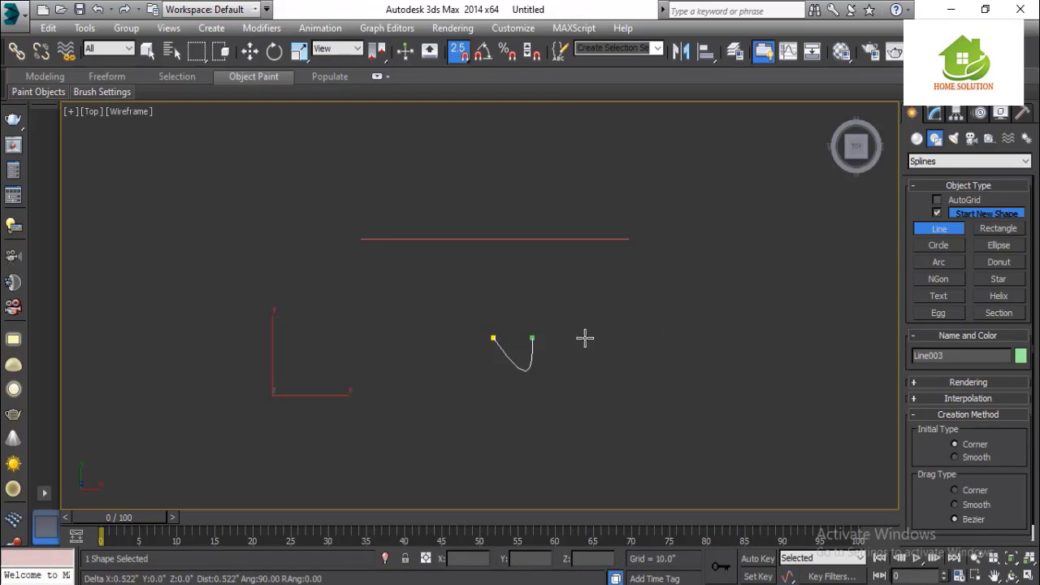
{"action": "right_click", "coordinate": [739, 313]}
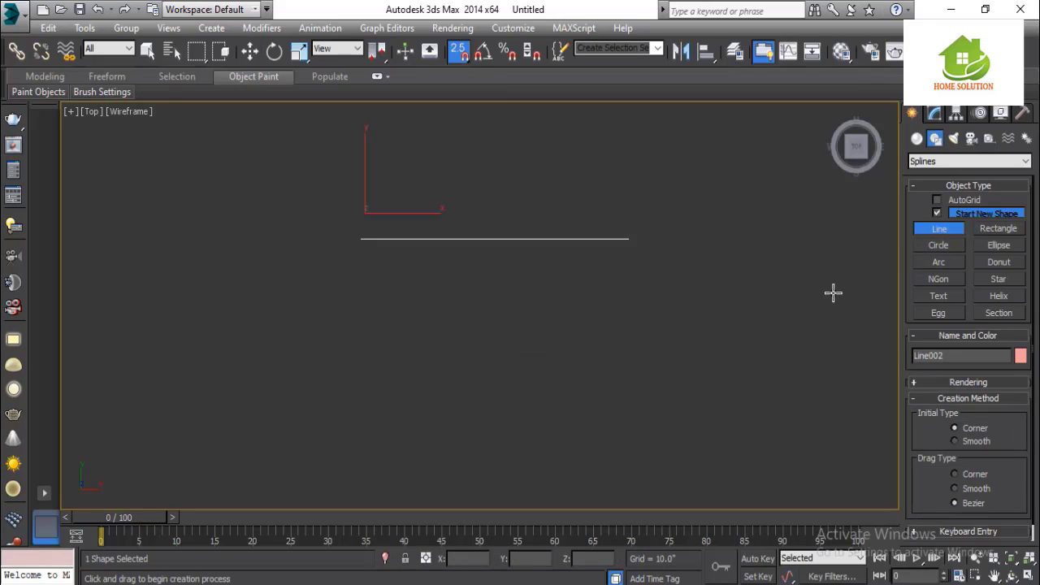
{"action": "left_click", "coordinate": [289, 350]}
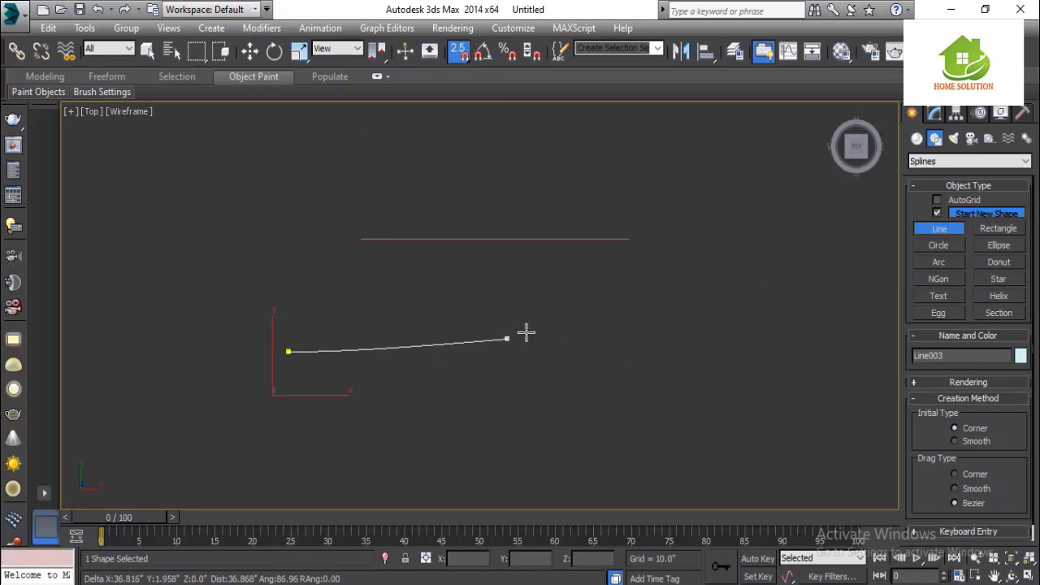
{"action": "left_click", "coordinate": [574, 362], "text": "shift"}
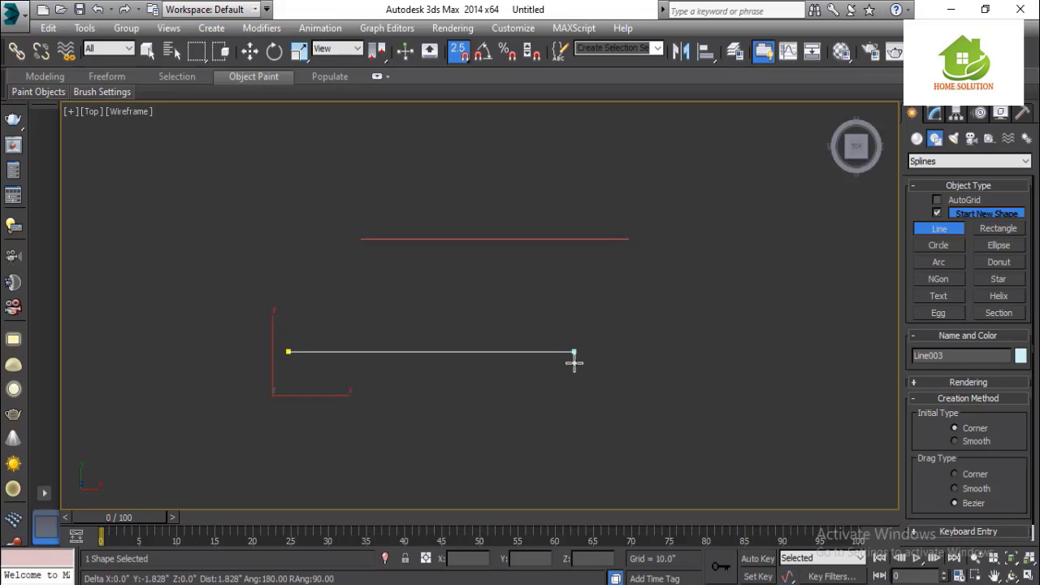
{"action": "right_click", "coordinate": [694, 332]}
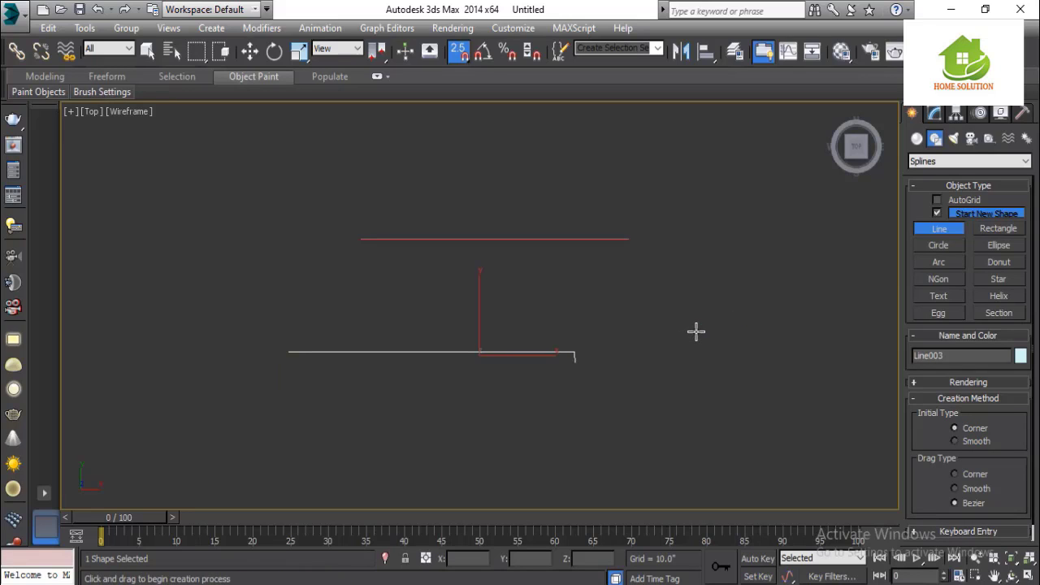
{"action": "scroll", "coordinate": [564, 371], "scroll_direction": "up", "scroll_amount": 5}
{"action": "left_click", "coordinate": [657, 342]}
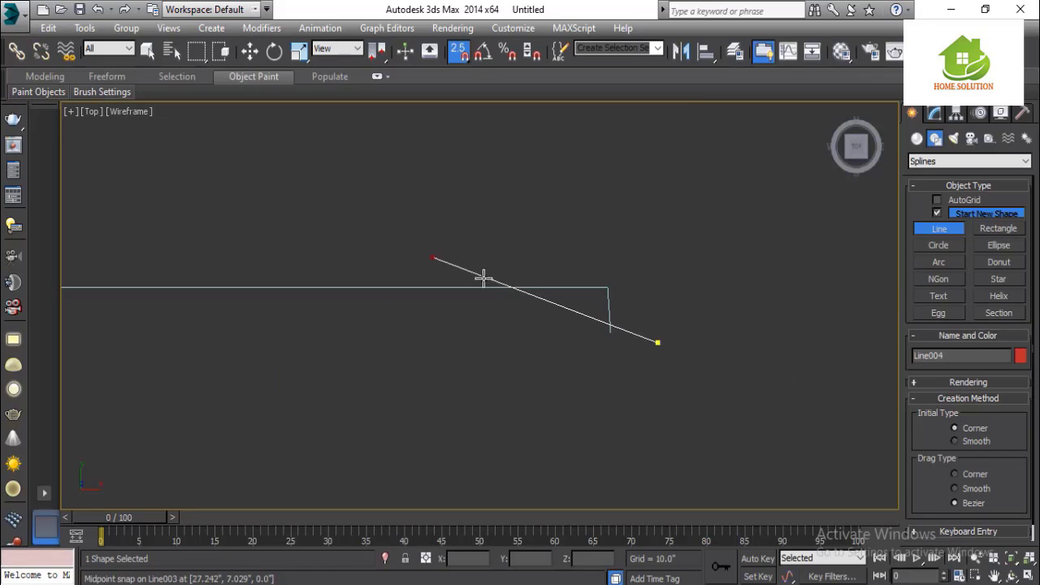
{"action": "right_click", "coordinate": [623, 385]}
{"action": "right_click", "coordinate": [622, 384]}
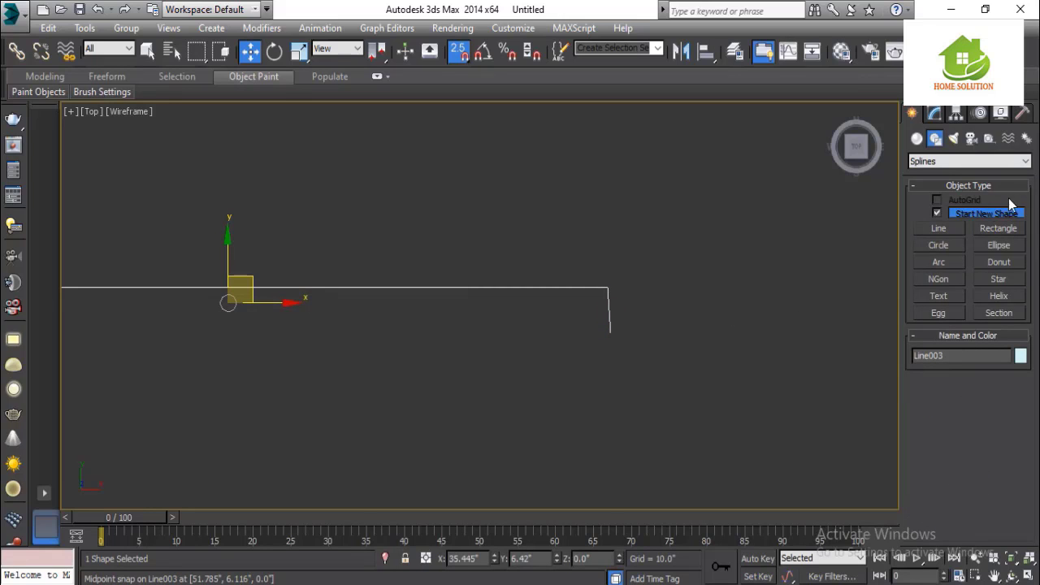
- Switch the new line to Vertex level, examine the vertices around its short end segment, and return to the whole object
{"action": "left_click", "coordinate": [940, 229]}
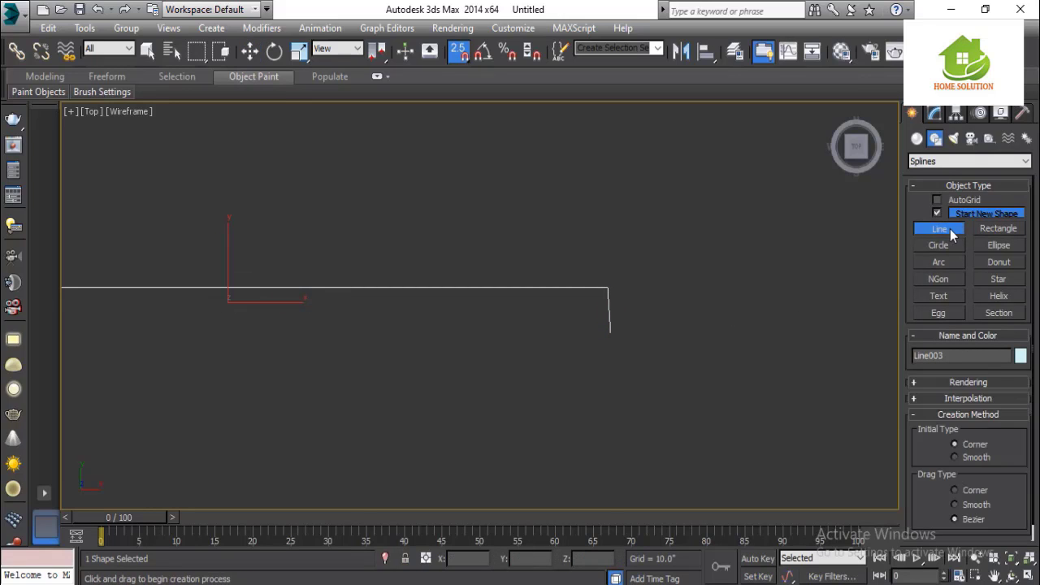
{"action": "left_click", "coordinate": [935, 113]}
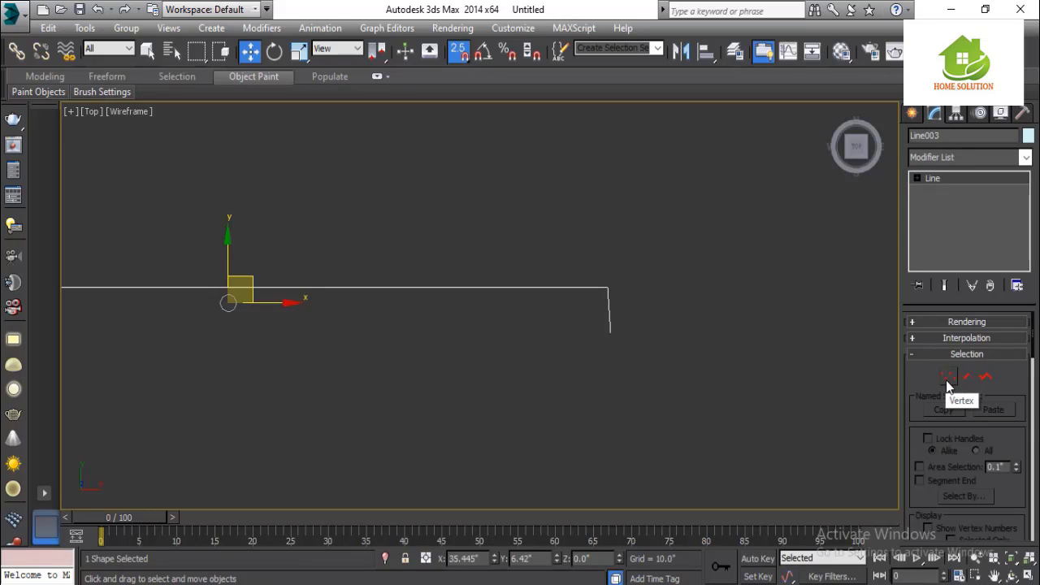
{"action": "left_click", "coordinate": [947, 376]}
{"action": "scroll", "coordinate": [556, 370], "scroll_direction": "down", "scroll_amount": 3}
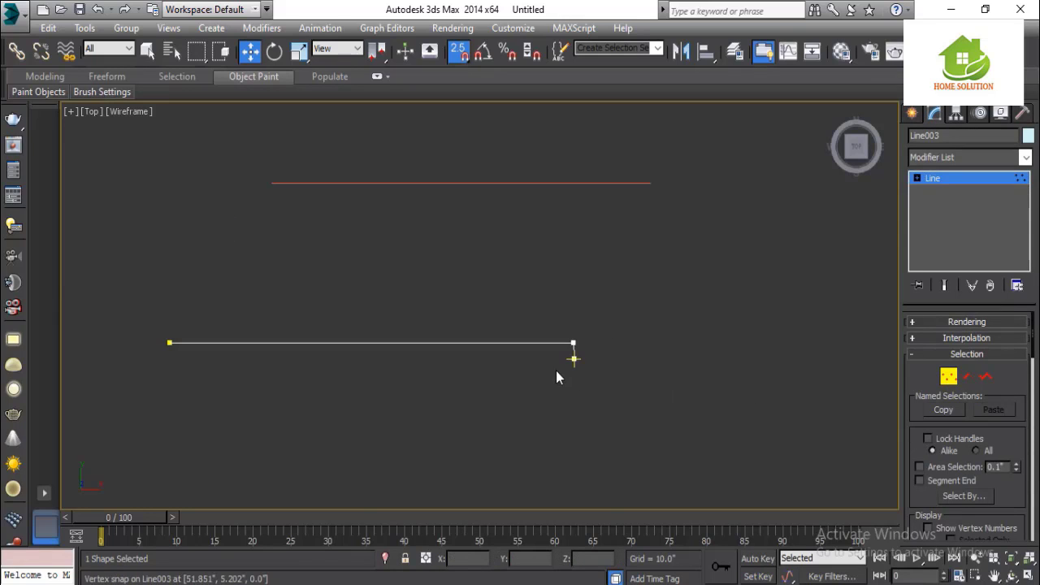
{"action": "middle_click_drag", "start_coordinate": [538, 397], "coordinate": [648, 371]}
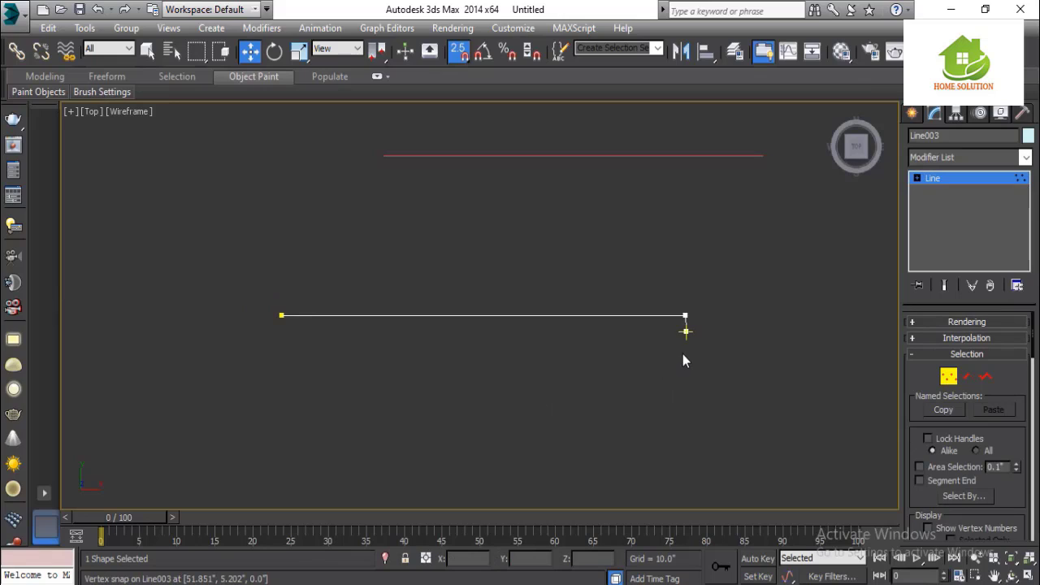
{"action": "scroll", "coordinate": [682, 361], "scroll_direction": "down", "scroll_amount": 2}
{"action": "scroll", "coordinate": [704, 329], "scroll_direction": "up", "scroll_amount": 1}
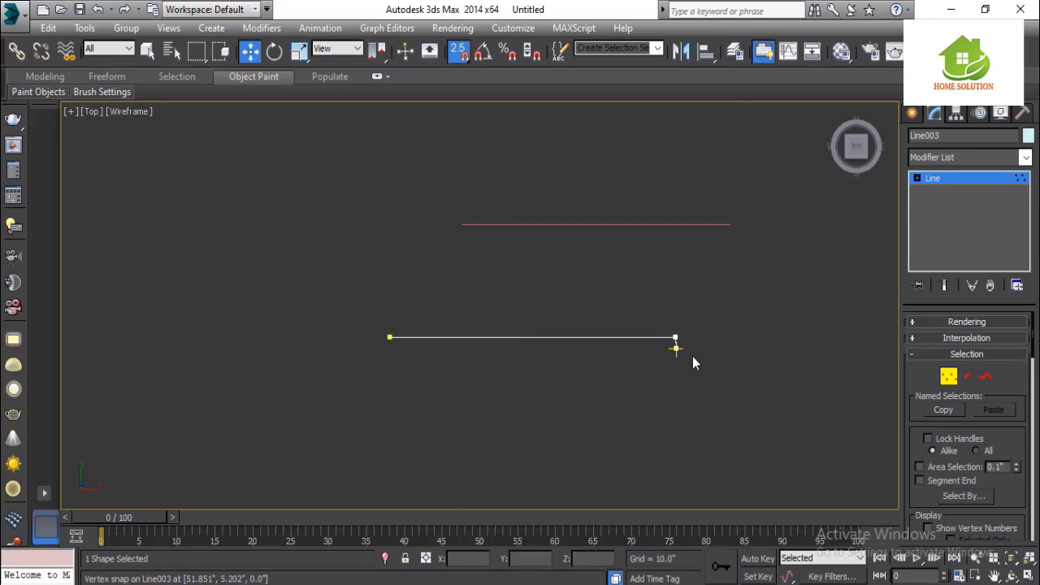
{"action": "scroll", "coordinate": [692, 356], "scroll_direction": "up", "scroll_amount": 4}
{"action": "scroll", "coordinate": [455, 364], "scroll_direction": "down", "scroll_amount": 3}
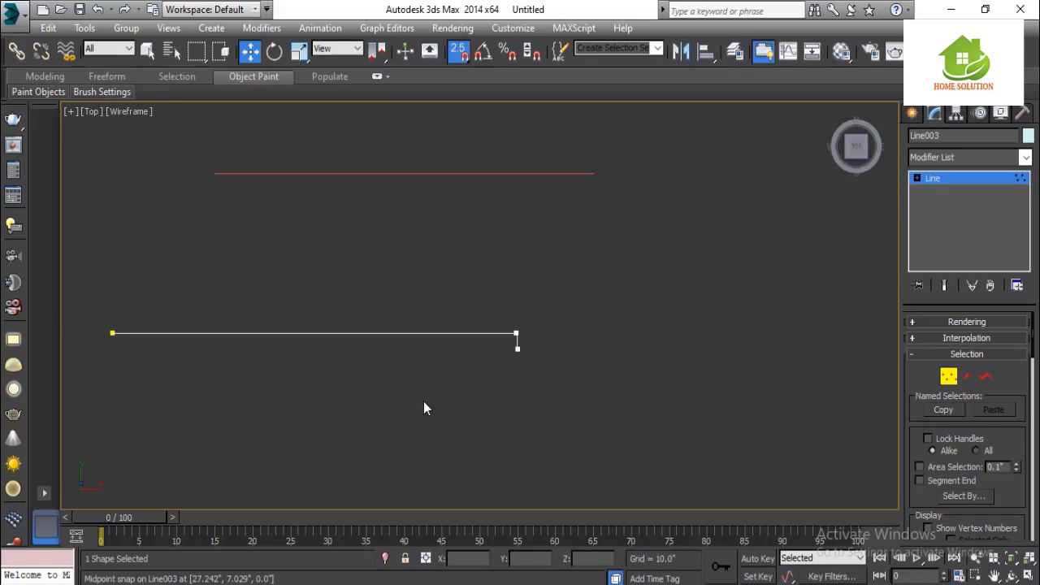
{"action": "left_click", "coordinate": [949, 376]}
- Clear the selection and select all the lines in the Top view together
{"action": "left_click", "coordinate": [605, 426]}
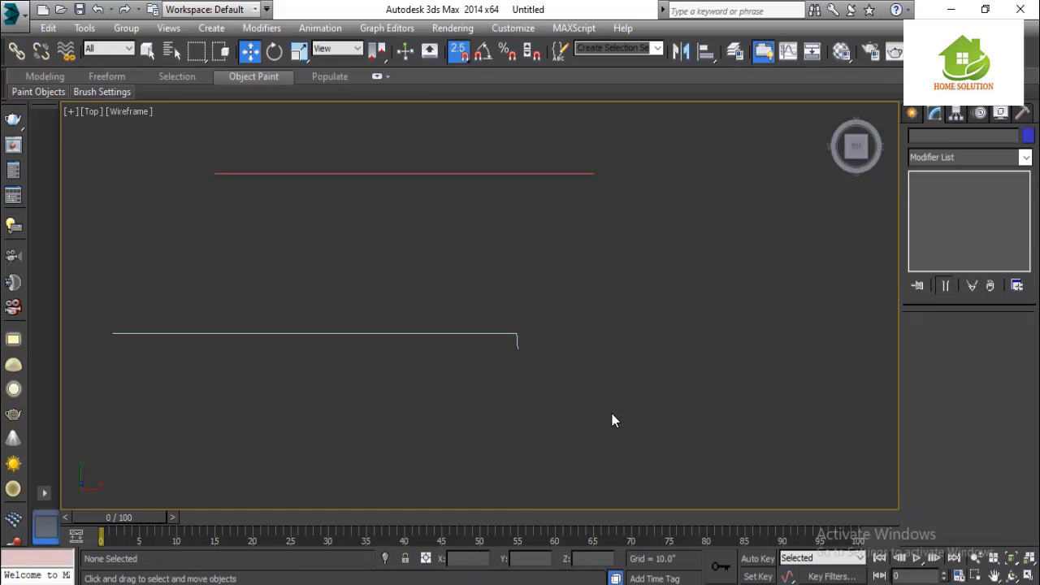
{"action": "middle_click_drag", "start_coordinate": [641, 364], "coordinate": [773, 379]}
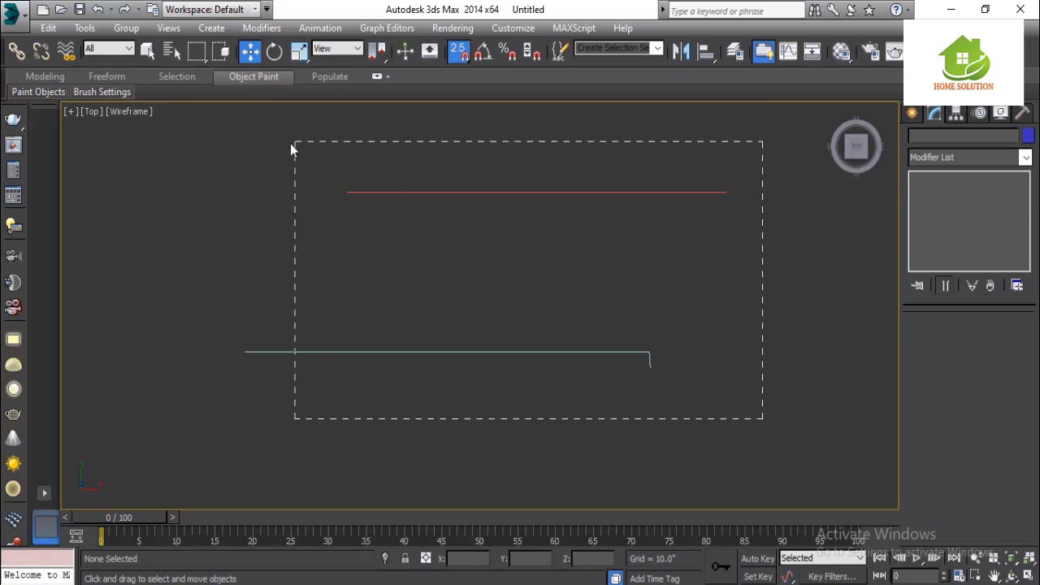
{"action": "left_click_drag", "start_coordinate": [153, 166], "coordinate": [154, 167]}
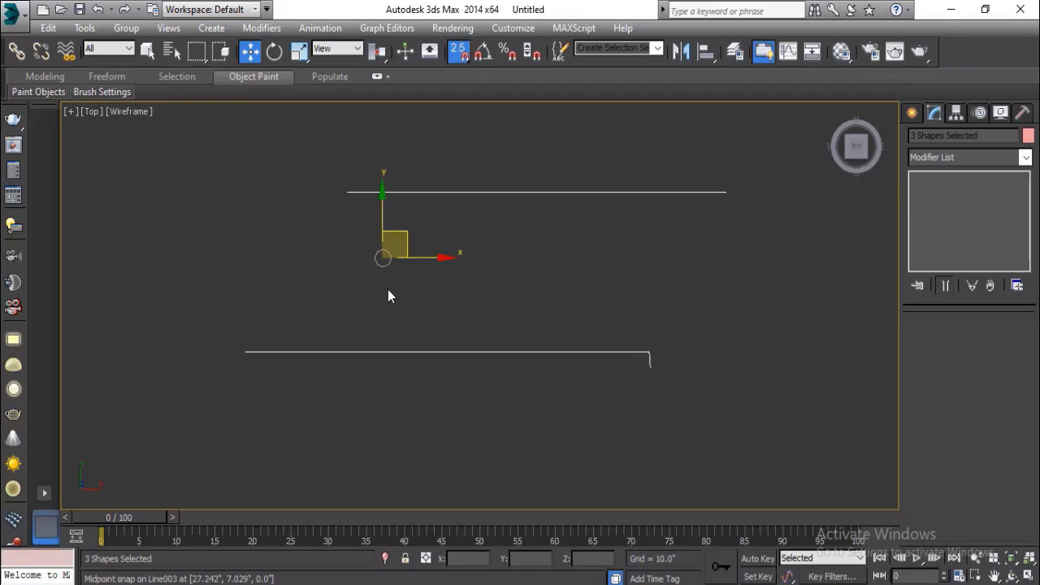
- Compare the Line tool's creation settings with the modifier parameters offered while all the lines are selected
{"action": "left_click", "coordinate": [912, 113]}
{"action": "left_click", "coordinate": [943, 230]}
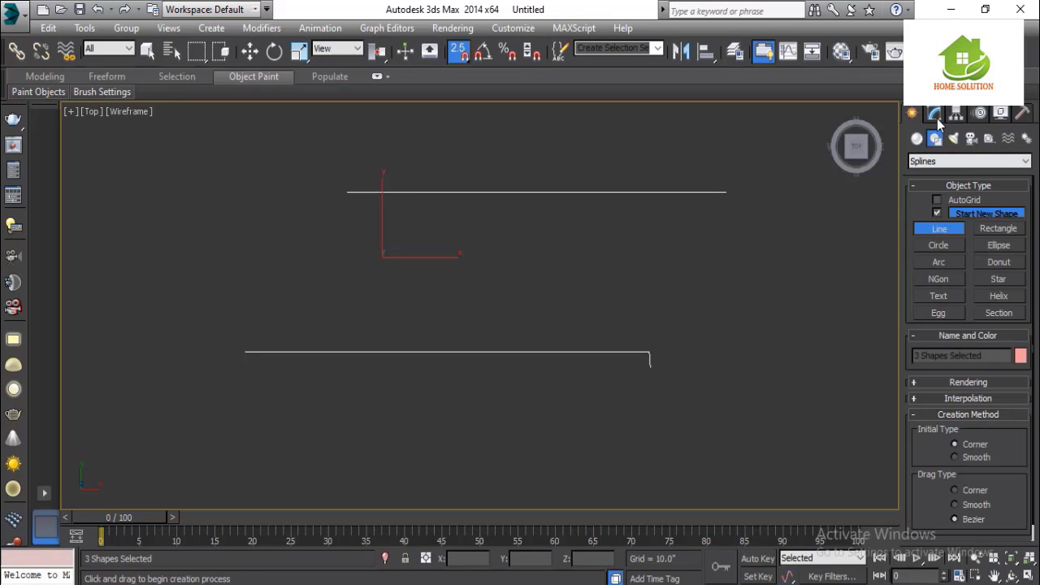
{"action": "left_click", "coordinate": [935, 115]}
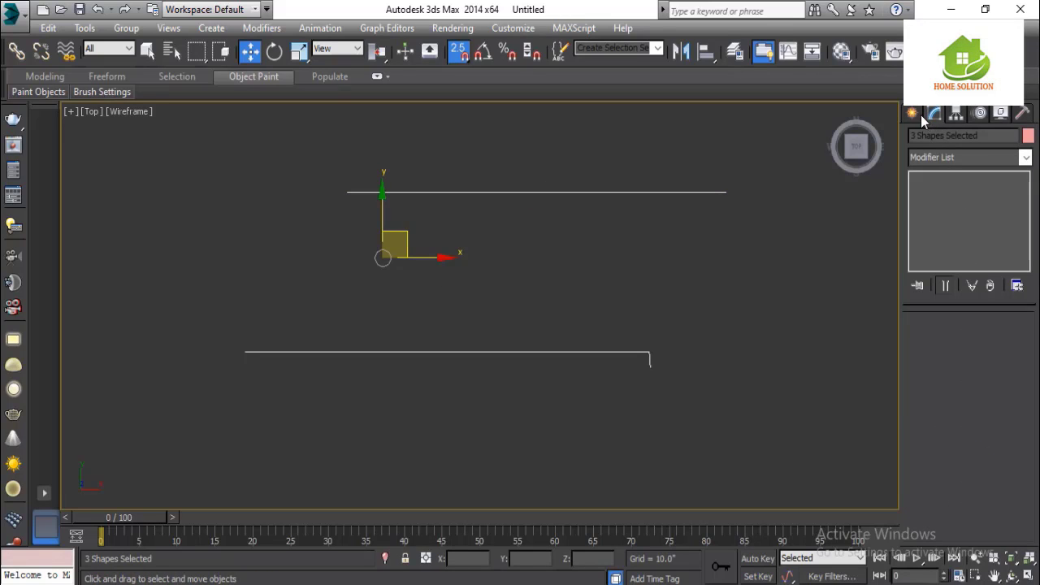
{"action": "left_click", "coordinate": [913, 114]}
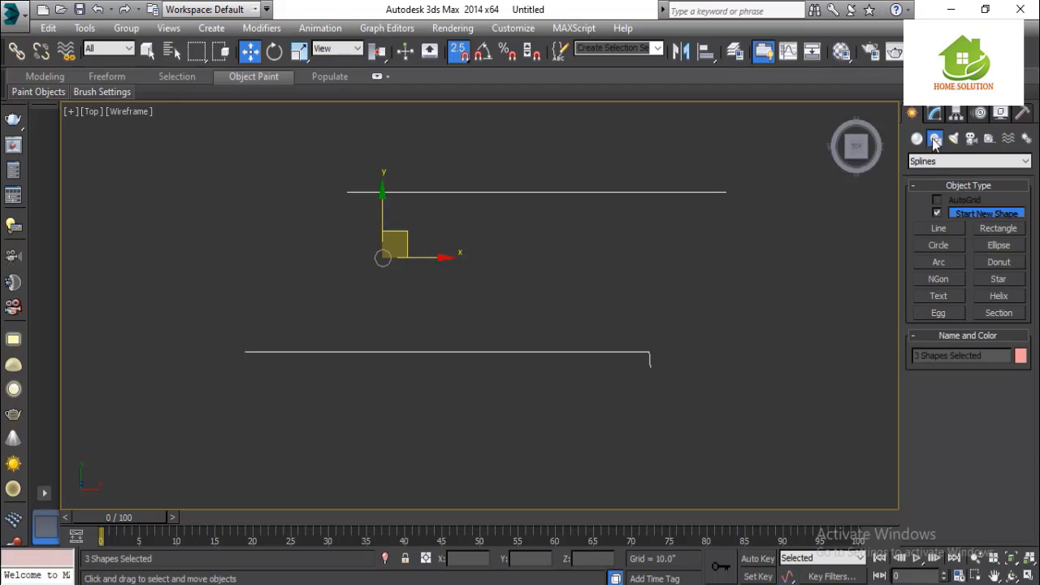
{"action": "left_click", "coordinate": [937, 228]}
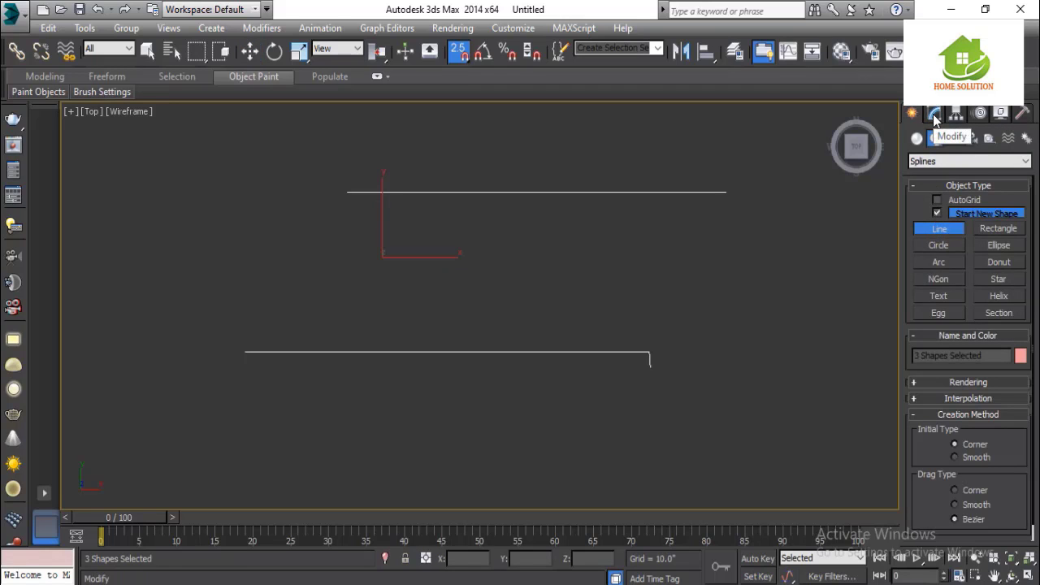
{"action": "key", "text": "w"}
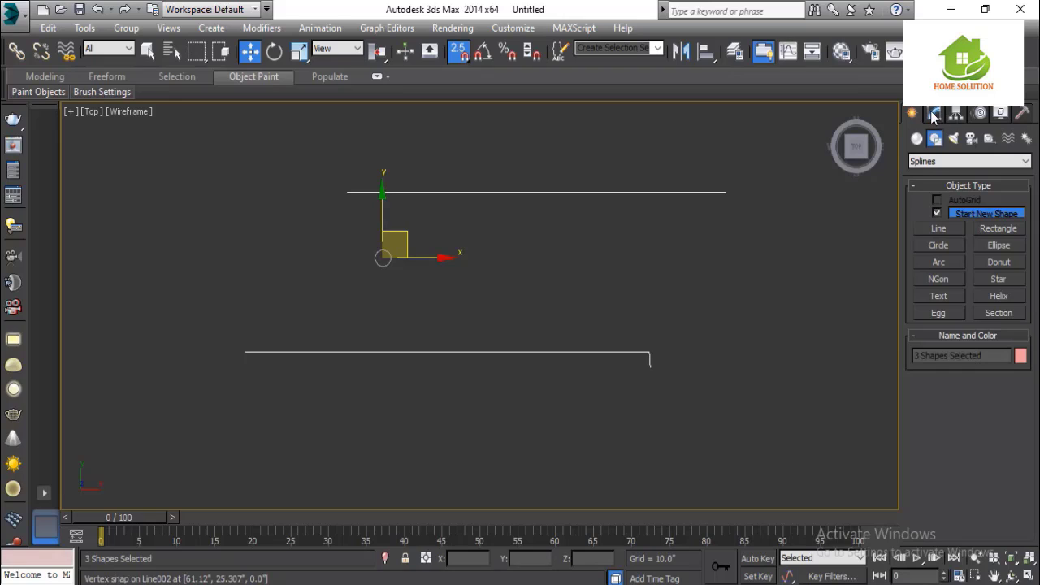
{"action": "left_click", "coordinate": [938, 229]}
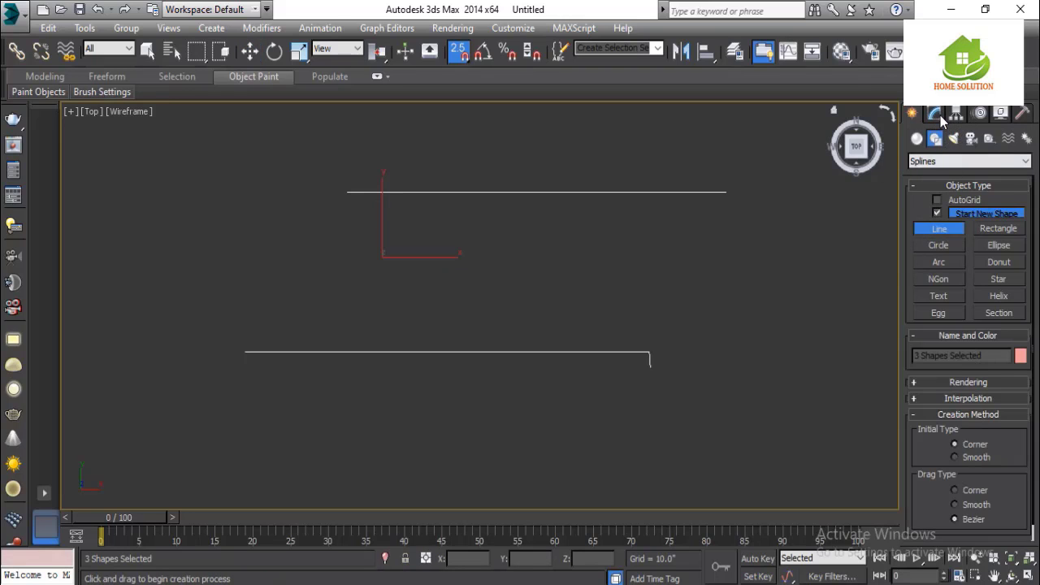
{"action": "left_click", "coordinate": [934, 114]}
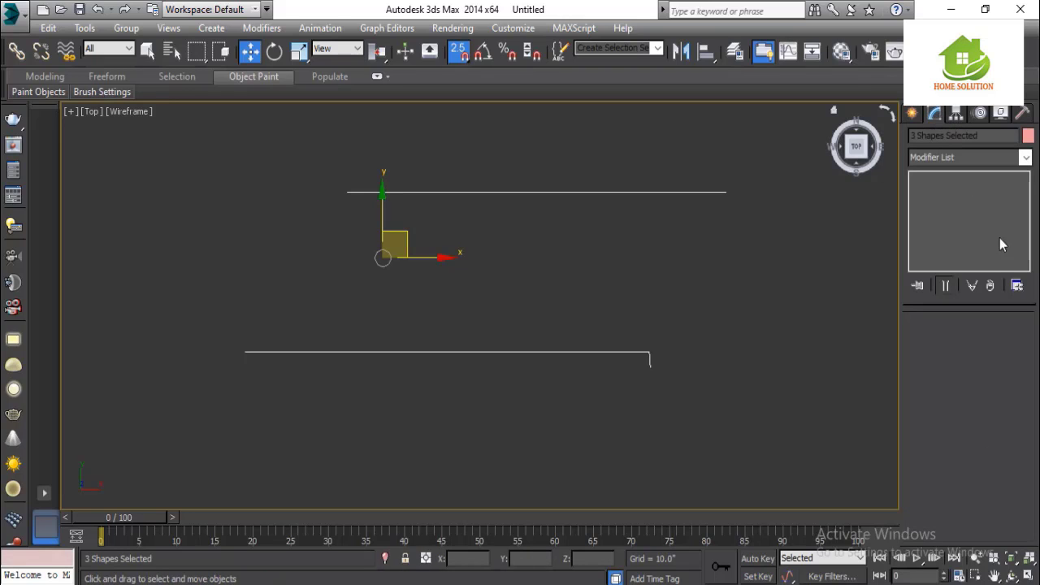
{"action": "left_click", "coordinate": [913, 114]}
{"action": "left_click", "coordinate": [941, 229]}
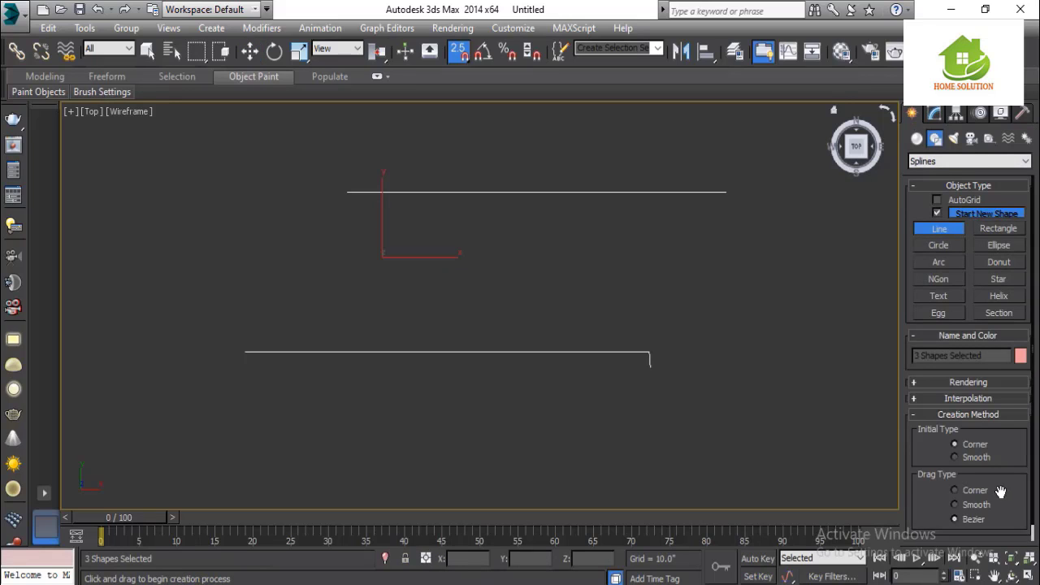
{"action": "scroll", "coordinate": [1001, 488], "scroll_direction": "down", "scroll_amount": 1}
{"action": "scroll", "coordinate": [999, 479], "scroll_direction": "up", "scroll_amount": 1}
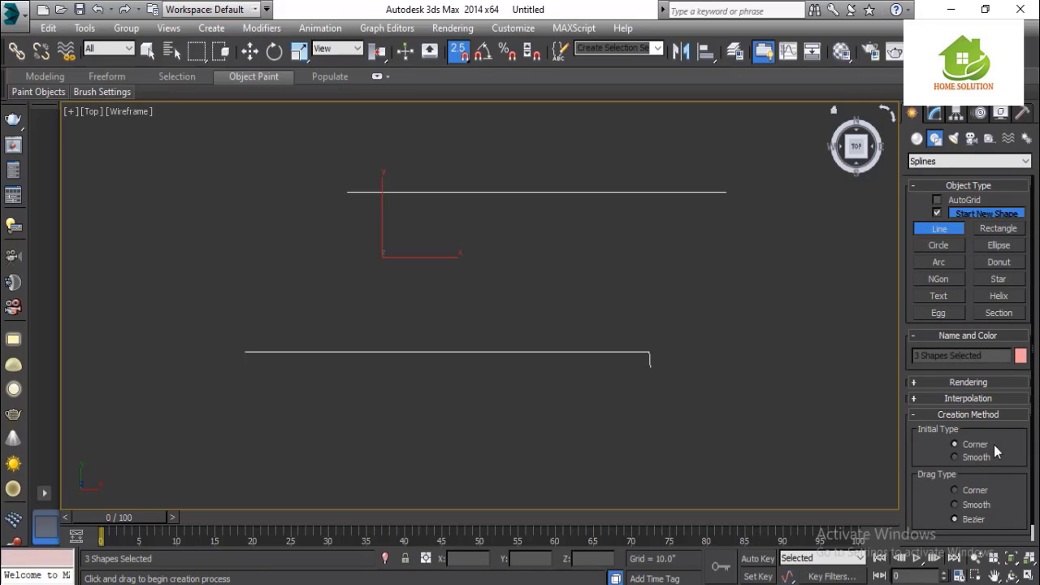
{"action": "left_click", "coordinate": [936, 114]}
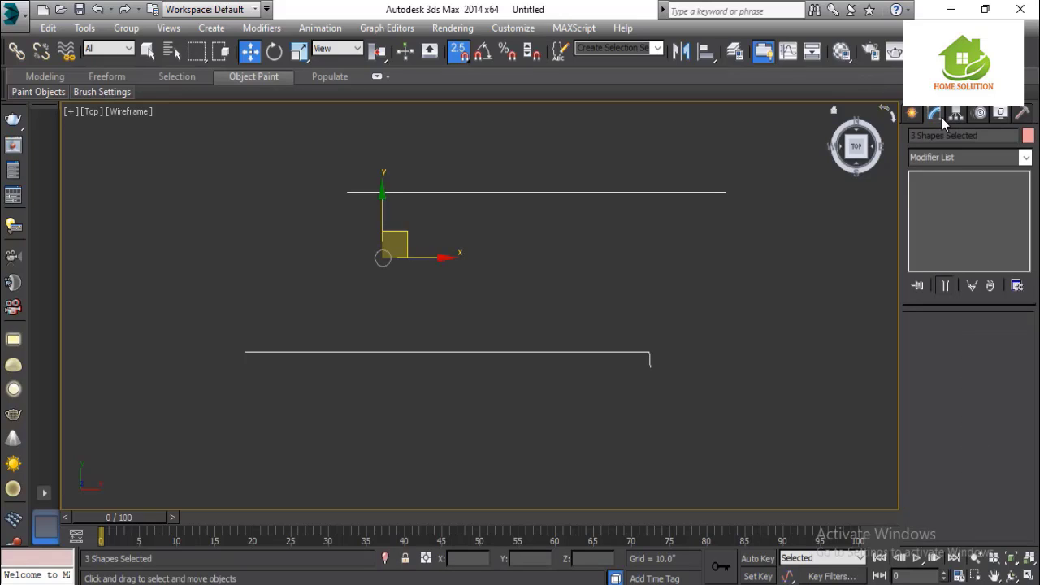
{"action": "left_click", "coordinate": [911, 114]}
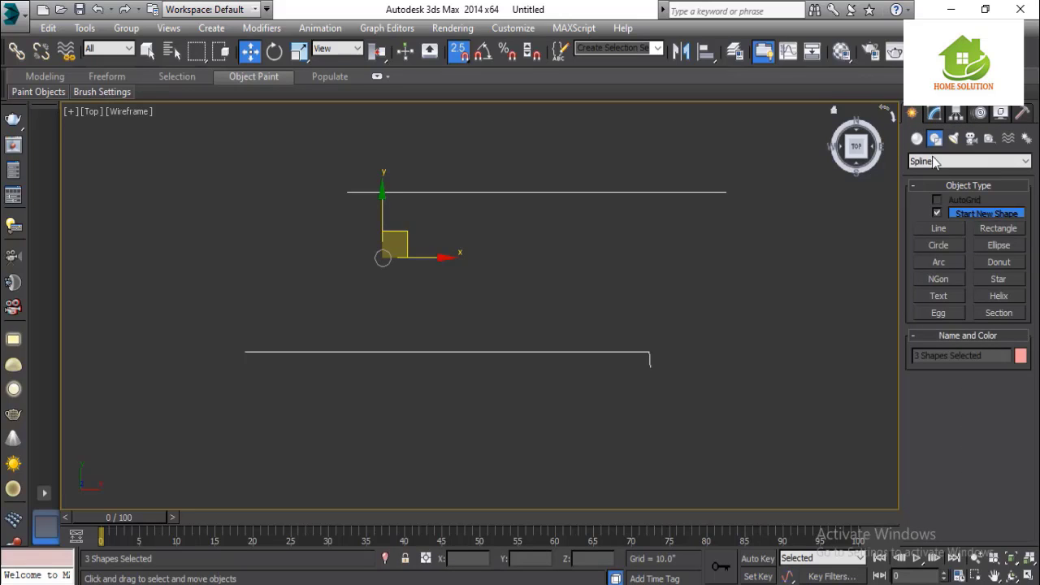
{"action": "left_click", "coordinate": [931, 228]}
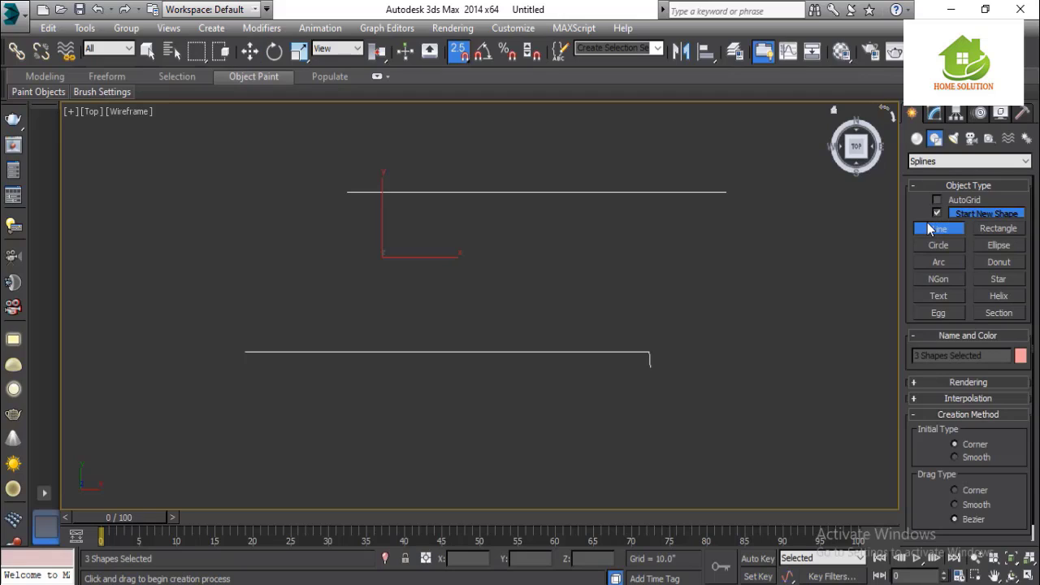
{"action": "left_click", "coordinate": [932, 116]}
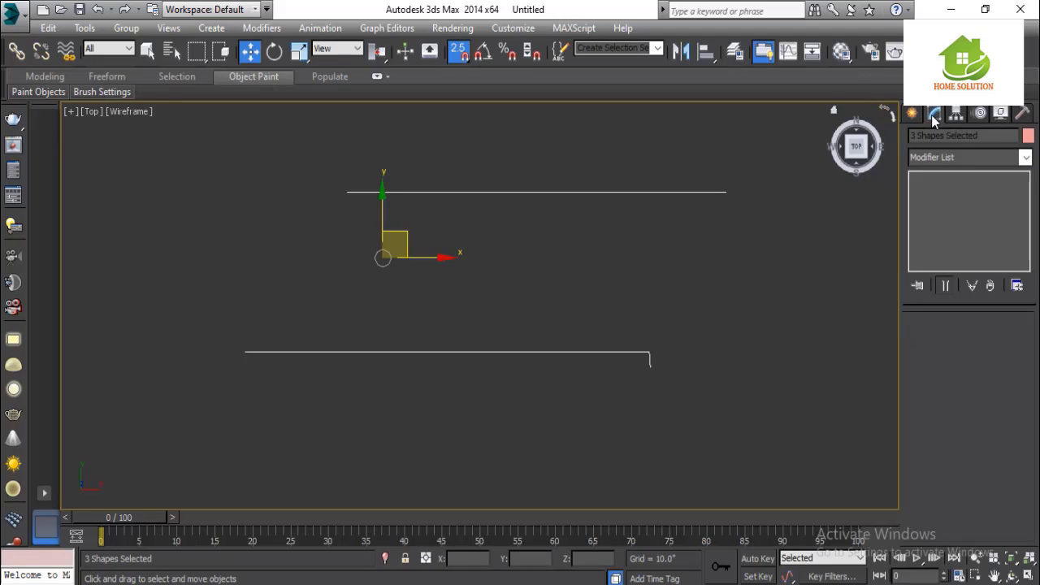
- Compare the modifier parameters offered for the upper line alone, the lower line alone, and both lines selected together
{"action": "left_click", "coordinate": [767, 262]}
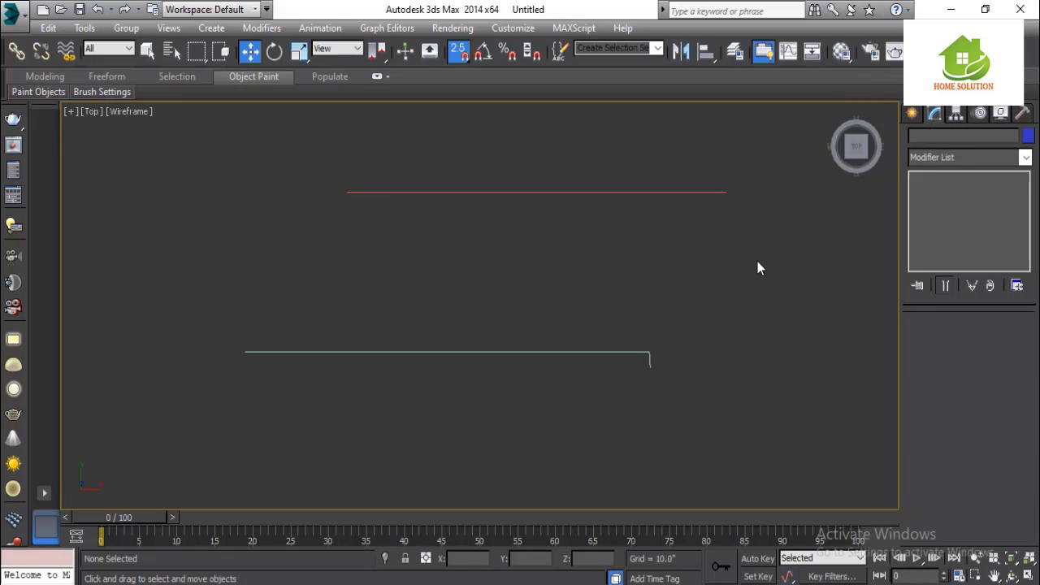
{"action": "left_click_drag", "start_coordinate": [624, 166], "coordinate": [625, 167]}
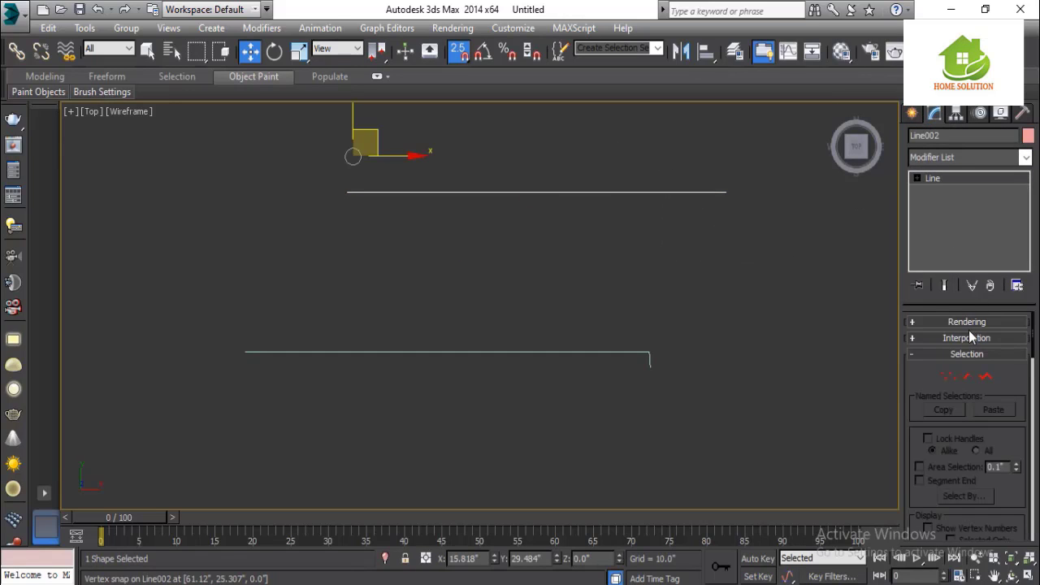
{"action": "left_click_drag", "start_coordinate": [721, 422], "coordinate": [574, 312]}
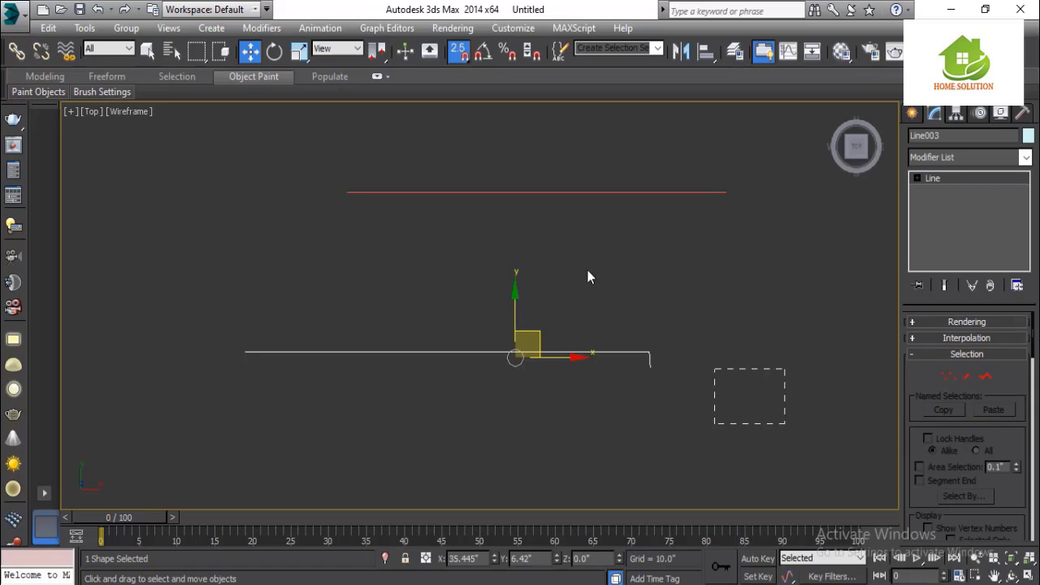
{"action": "left_click_drag", "start_coordinate": [589, 277], "coordinate": [472, 145]}
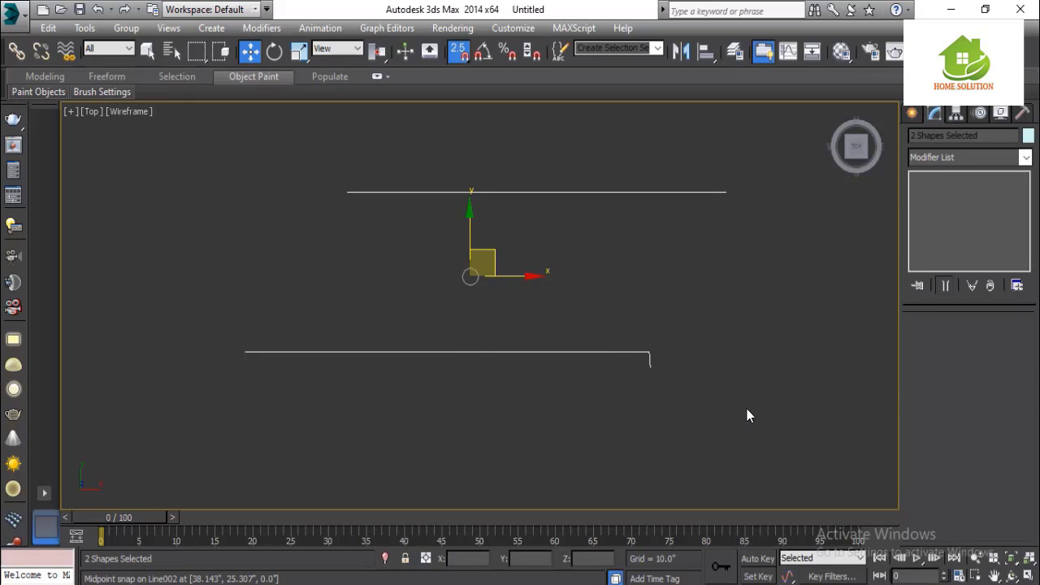
- Select only the lower line, display its vertices at Vertex level, and return to the whole object
{"action": "left_click_drag", "start_coordinate": [747, 409], "coordinate": [397, 239]}
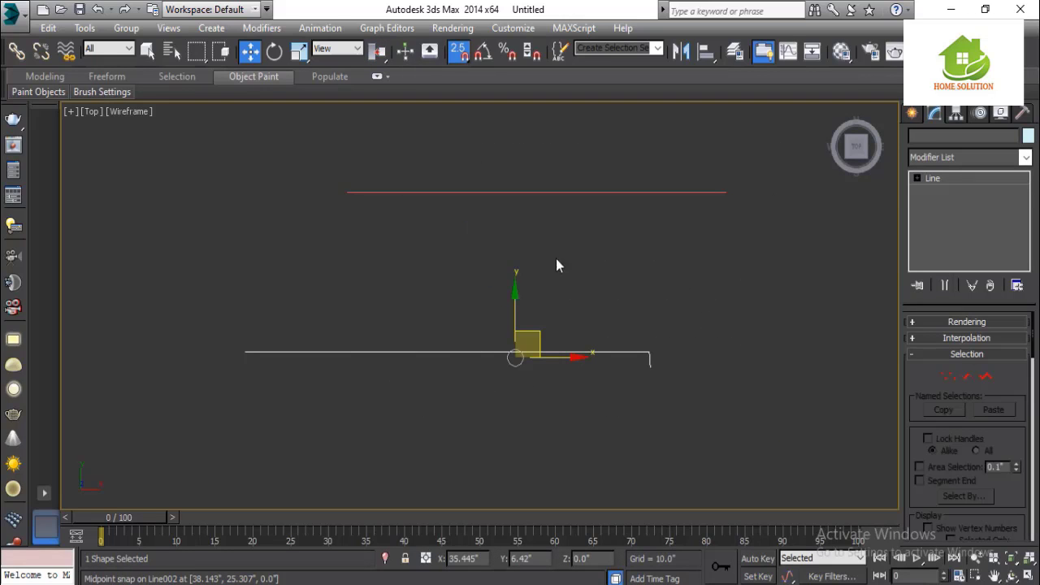
{"action": "left_click", "coordinate": [949, 379]}
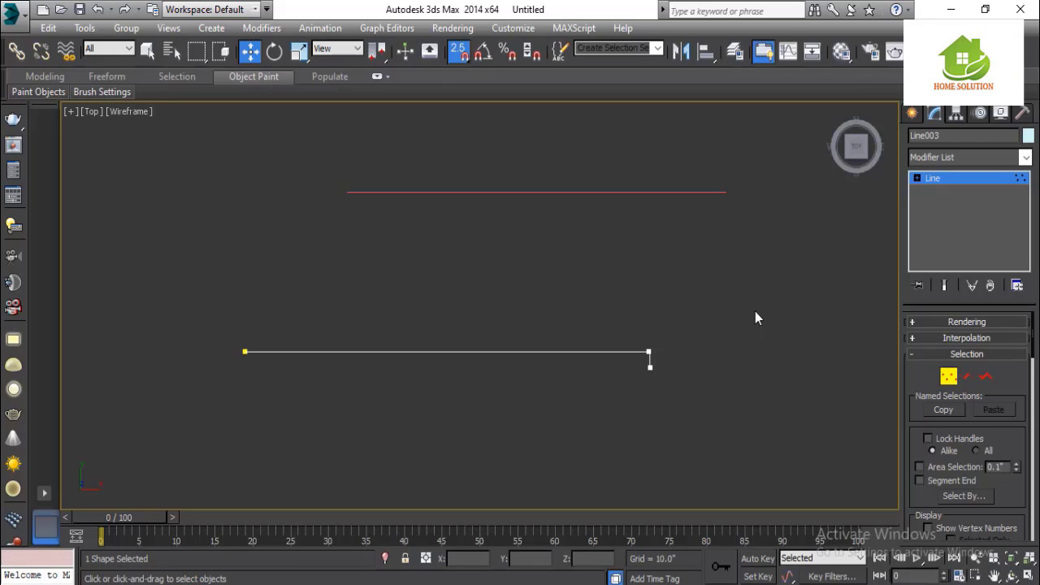
{"action": "left_click", "coordinate": [949, 375]}
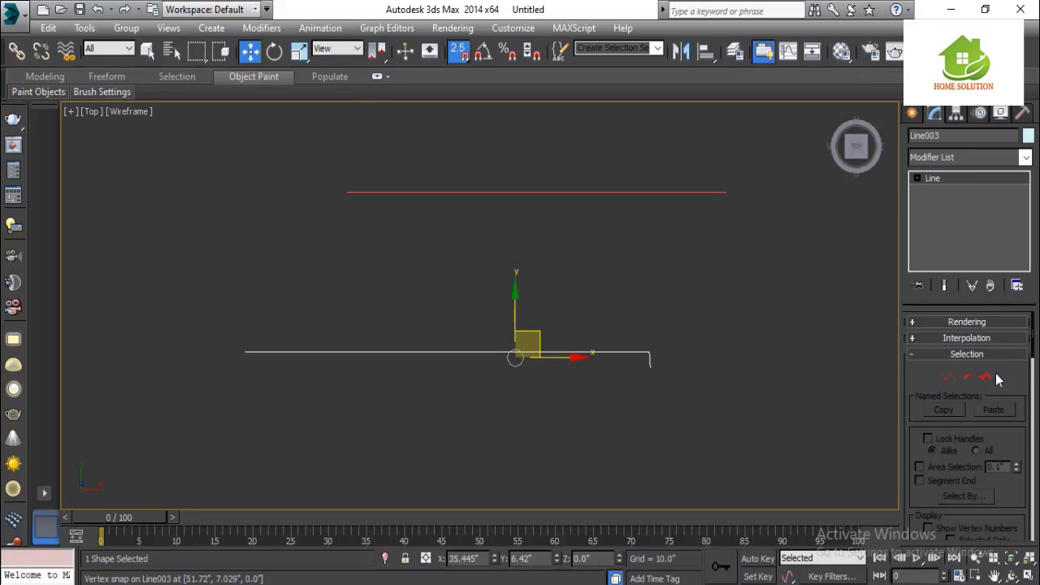
- Review the Line tool's Creation Method settings for splines and return to the lower line's modifier parameters
{"action": "left_click", "coordinate": [913, 114]}
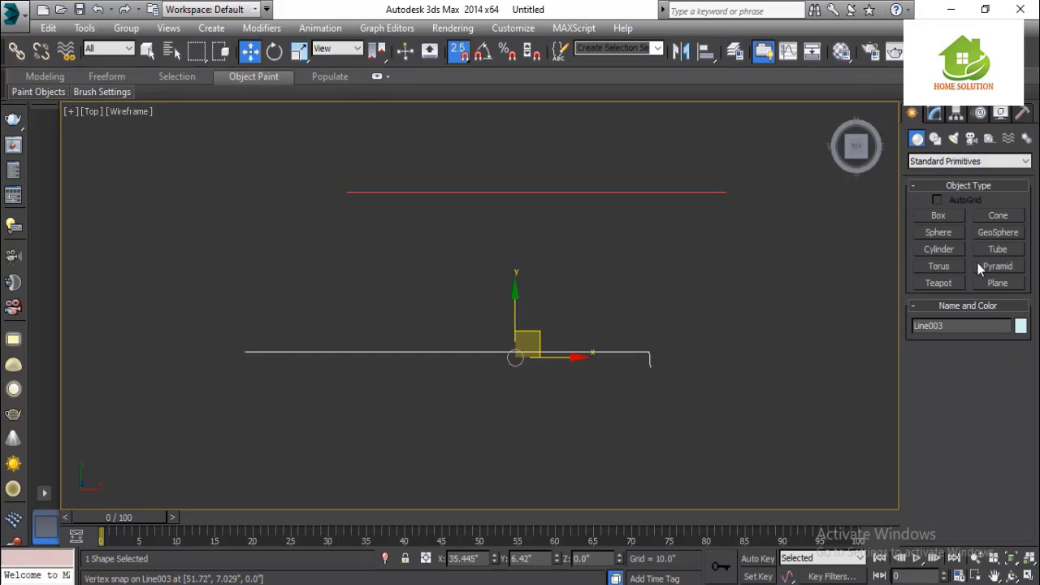
{"action": "left_click", "coordinate": [935, 139]}
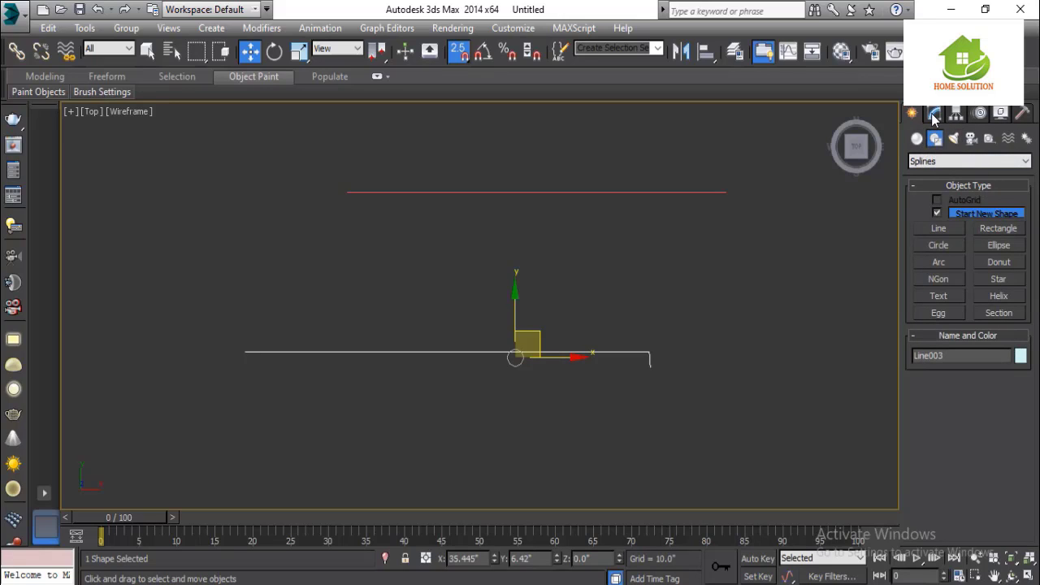
{"action": "left_click", "coordinate": [917, 139]}
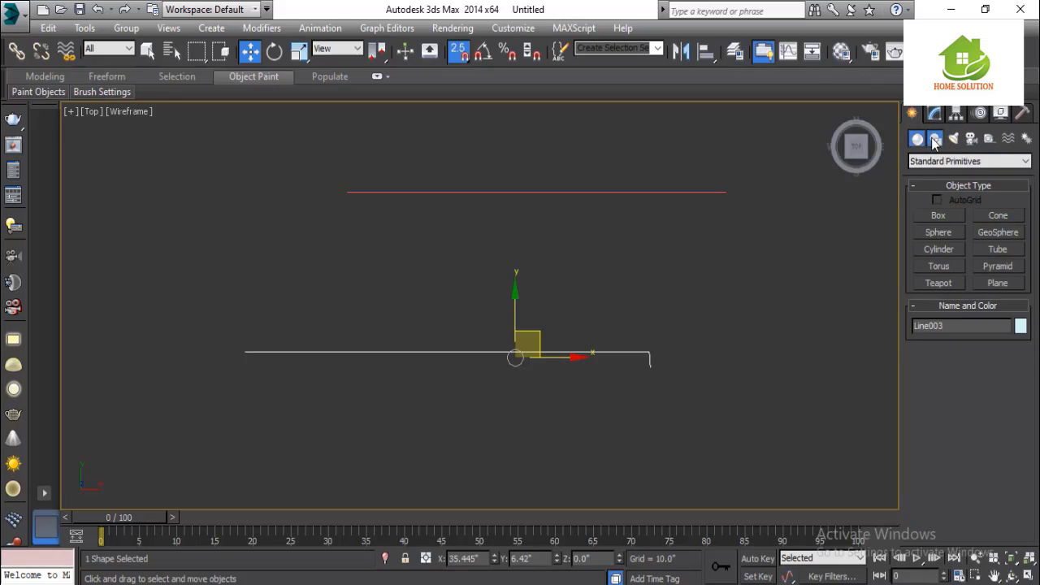
{"action": "left_click", "coordinate": [935, 139]}
{"action": "left_click", "coordinate": [942, 230]}
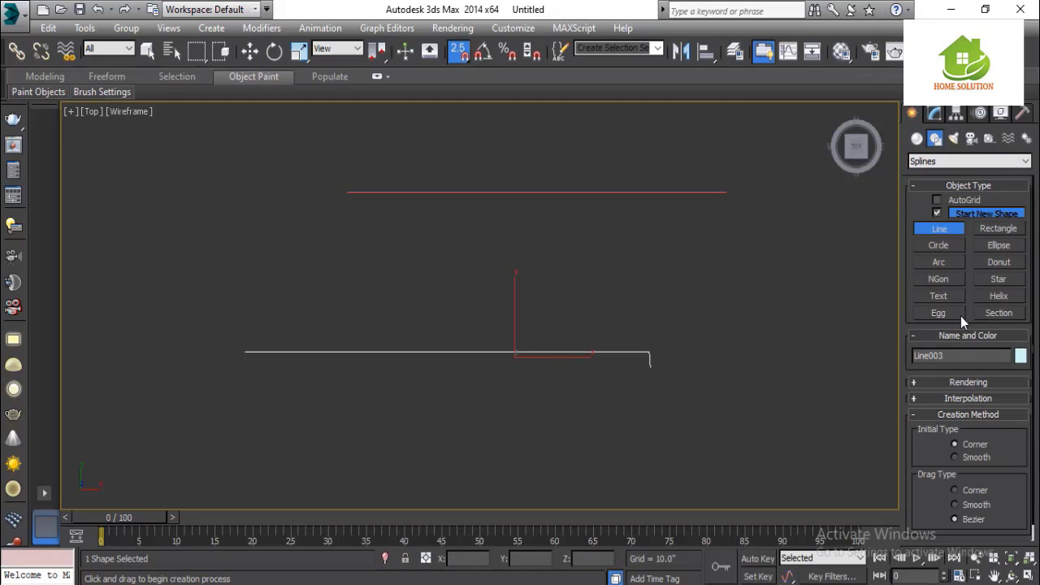
{"action": "scroll", "coordinate": [961, 319], "scroll_direction": "down", "scroll_amount": 1}
{"action": "scroll", "coordinate": [961, 320], "scroll_direction": "up", "scroll_amount": 1}
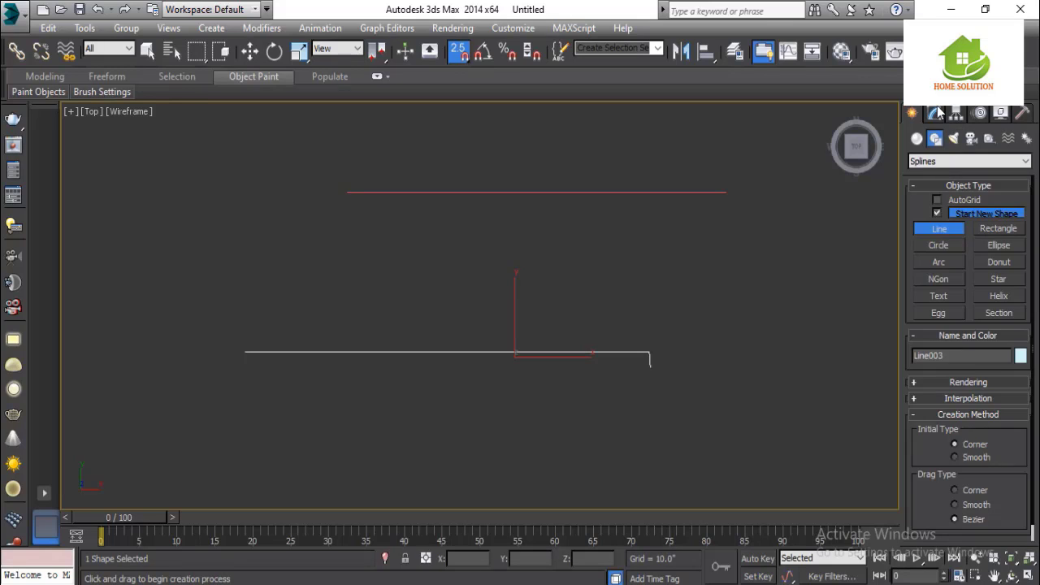
{"action": "left_click", "coordinate": [934, 113]}
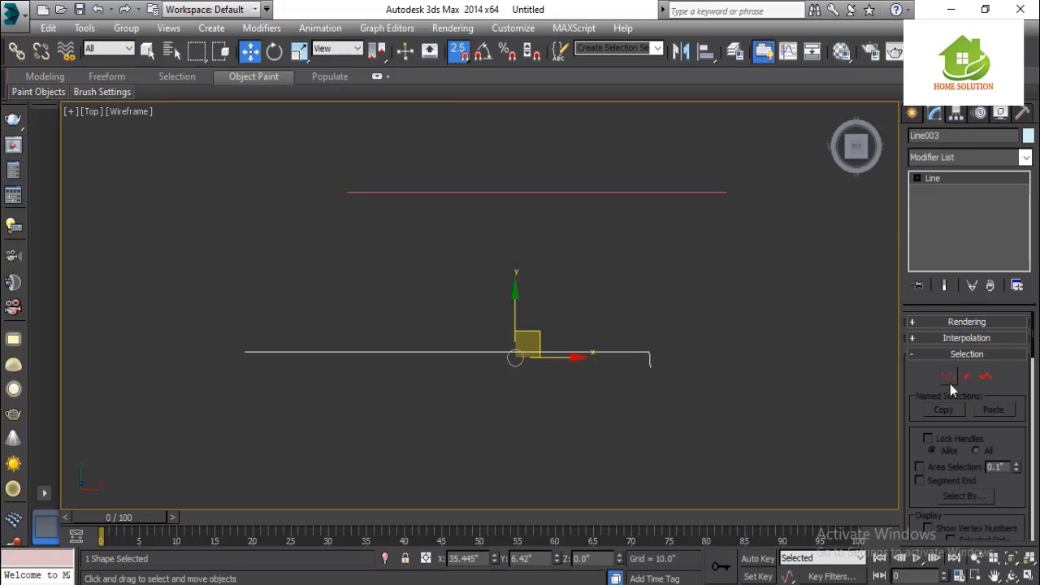
- Review the lower line's modifier parameters from Selection through Geometry to the Detach and Explode options
{"action": "scroll", "coordinate": [991, 378], "scroll_direction": "down", "scroll_amount": 1}
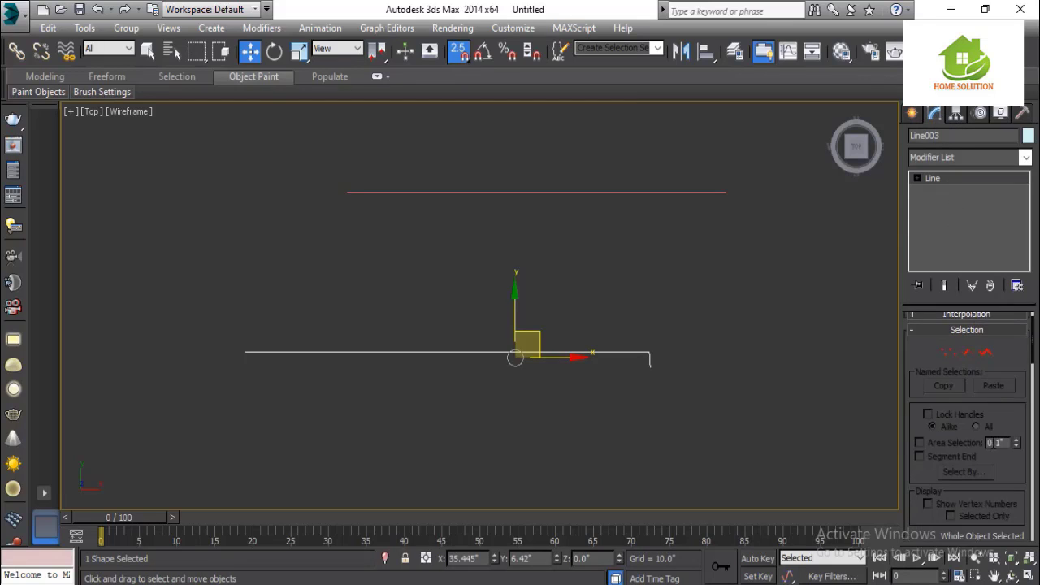
{"action": "scroll", "coordinate": [993, 426], "scroll_direction": "down", "scroll_amount": 7}
{"action": "scroll", "coordinate": [984, 421], "scroll_direction": "down", "scroll_amount": 2}
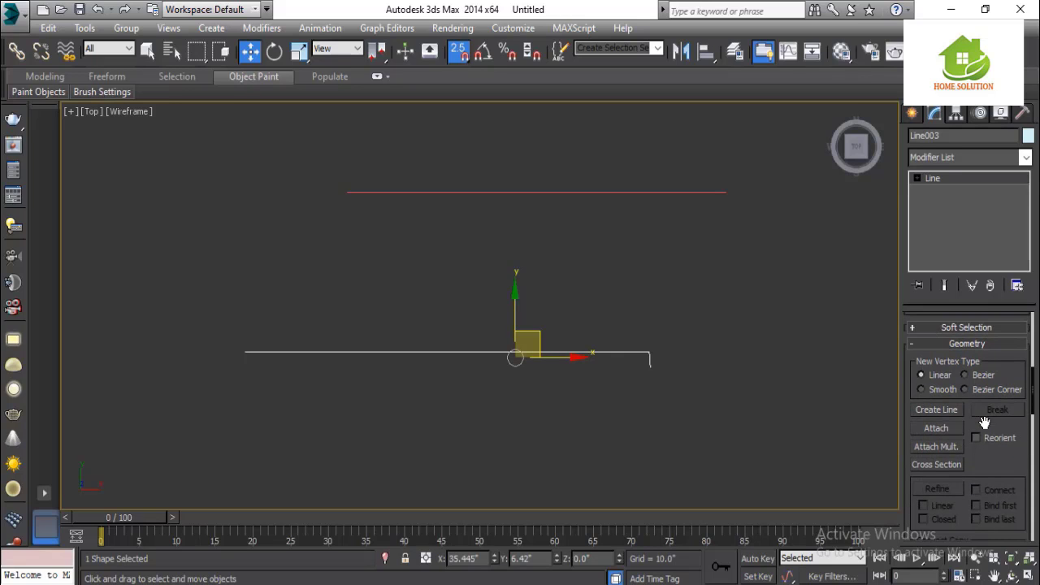
{"action": "scroll", "coordinate": [987, 448], "scroll_direction": "up", "scroll_amount": 1}
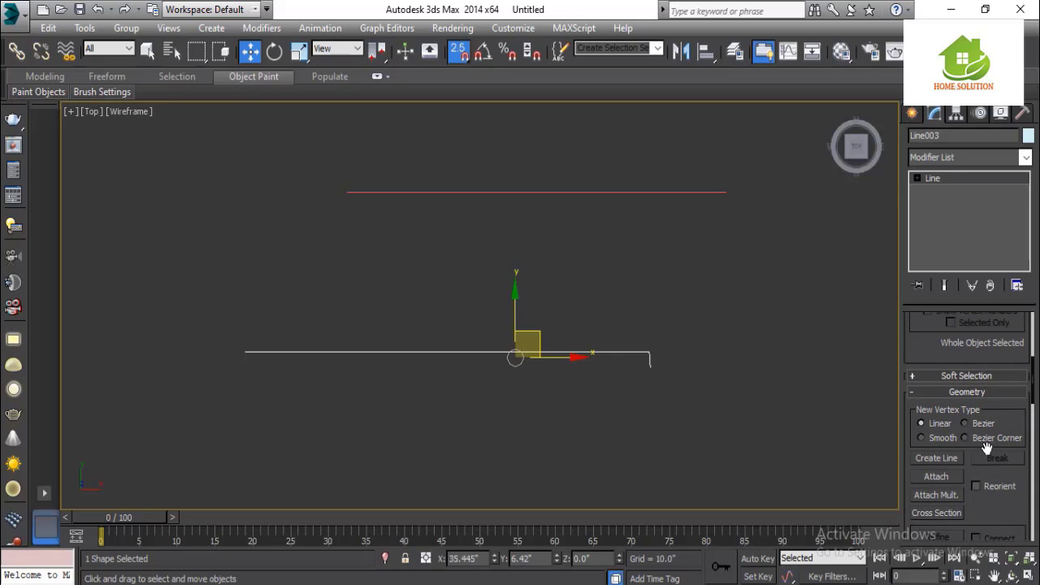
{"action": "scroll", "coordinate": [985, 448], "scroll_direction": "down", "scroll_amount": 10}
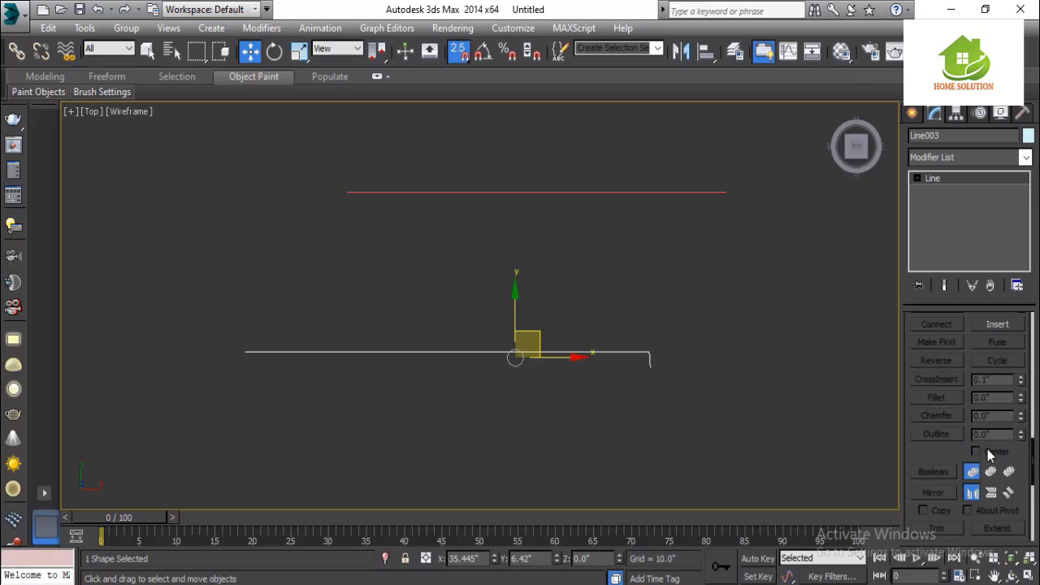
{"action": "scroll", "coordinate": [987, 449], "scroll_direction": "down", "scroll_amount": 5}
{"action": "scroll", "coordinate": [986, 449], "scroll_direction": "down", "scroll_amount": 5}
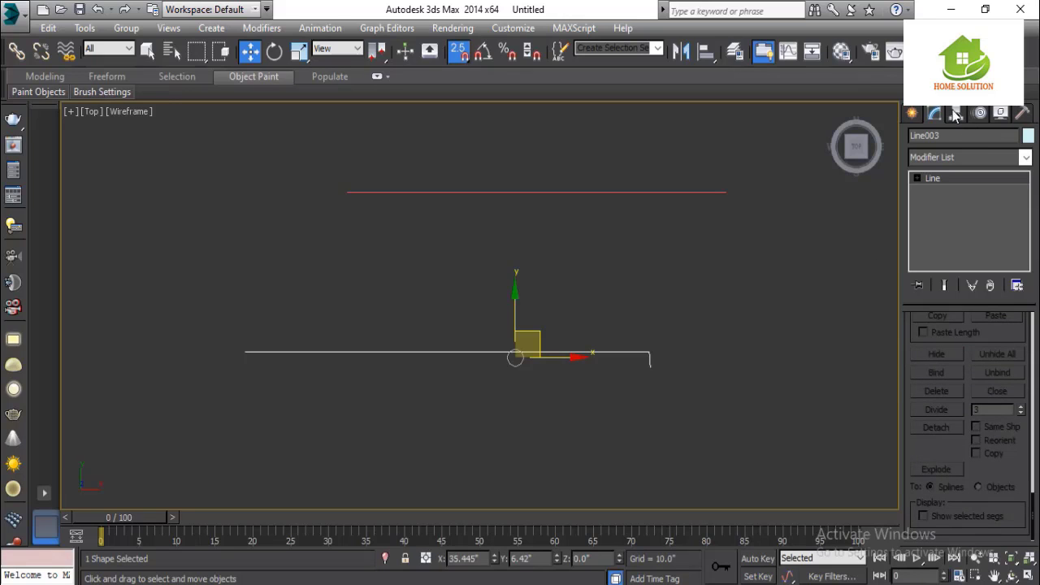
- Switch object creation to geometry, look over the primitive categories, and choose Extended Primitives
{"action": "left_click", "coordinate": [913, 113]}
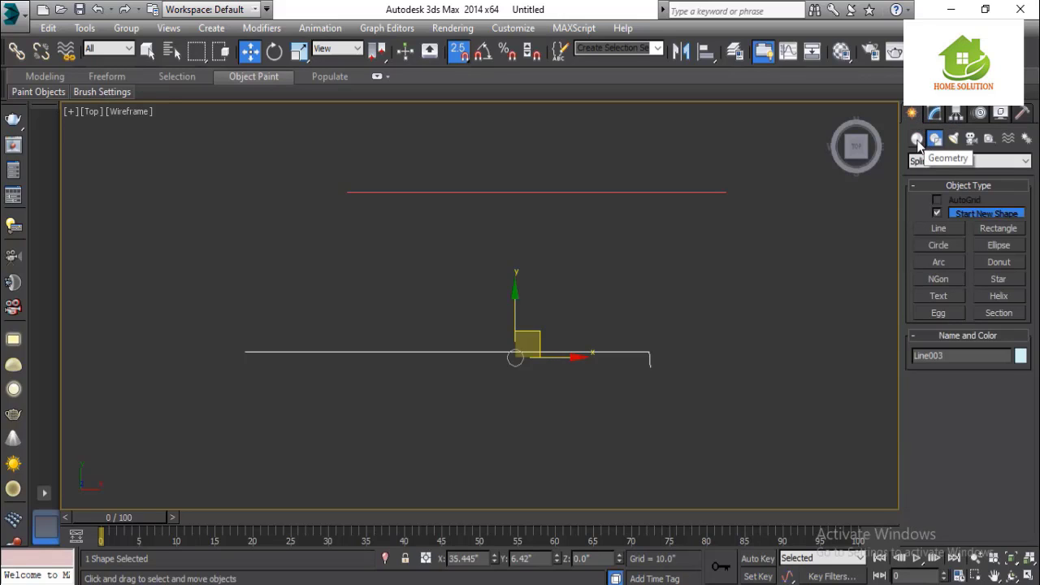
{"action": "left_click", "coordinate": [918, 139]}
{"action": "left_click", "coordinate": [959, 163]}
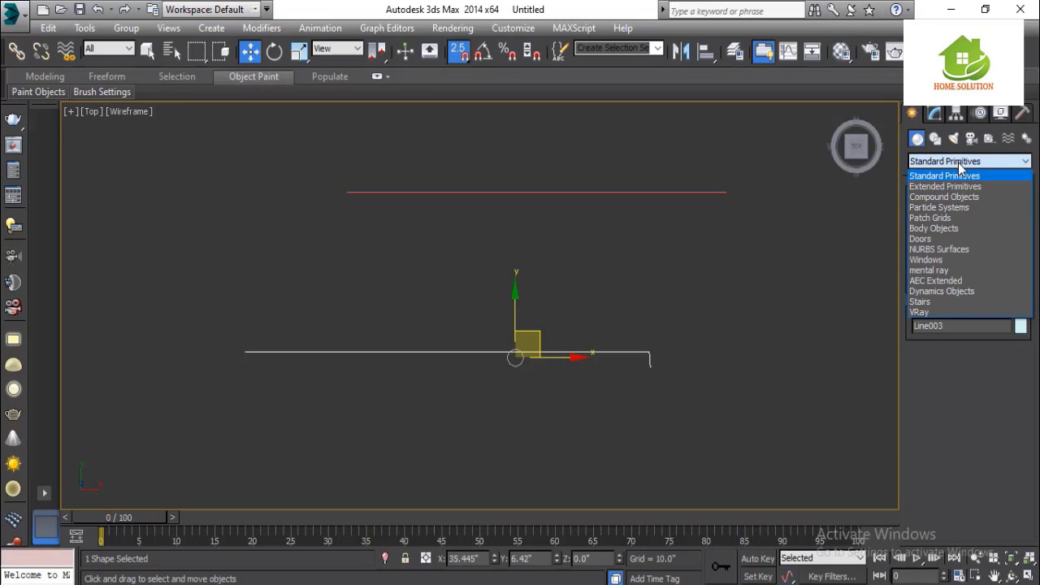
{"action": "left_click", "coordinate": [1022, 163]}
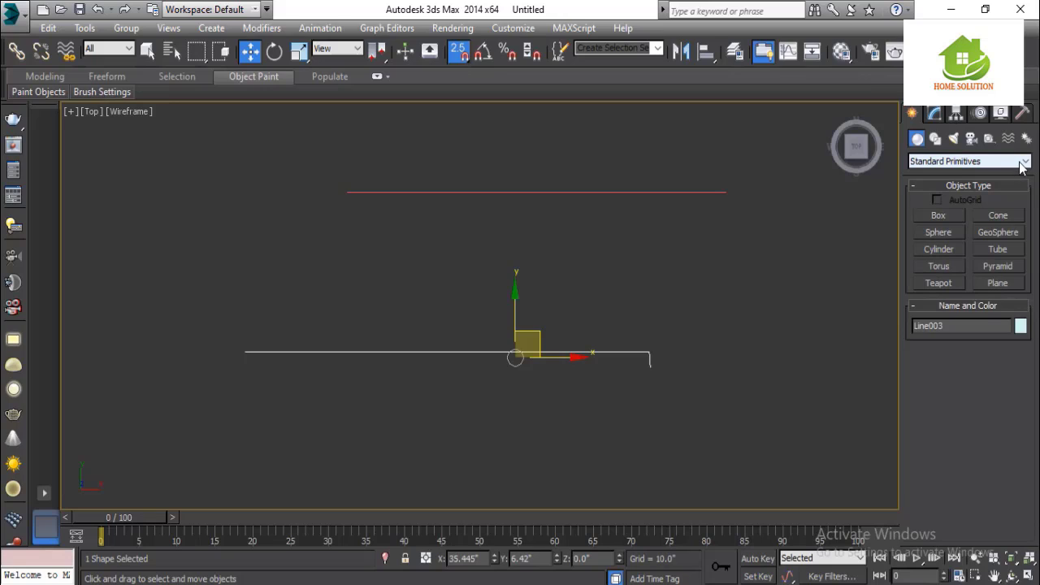
{"action": "left_click", "coordinate": [1024, 163]}
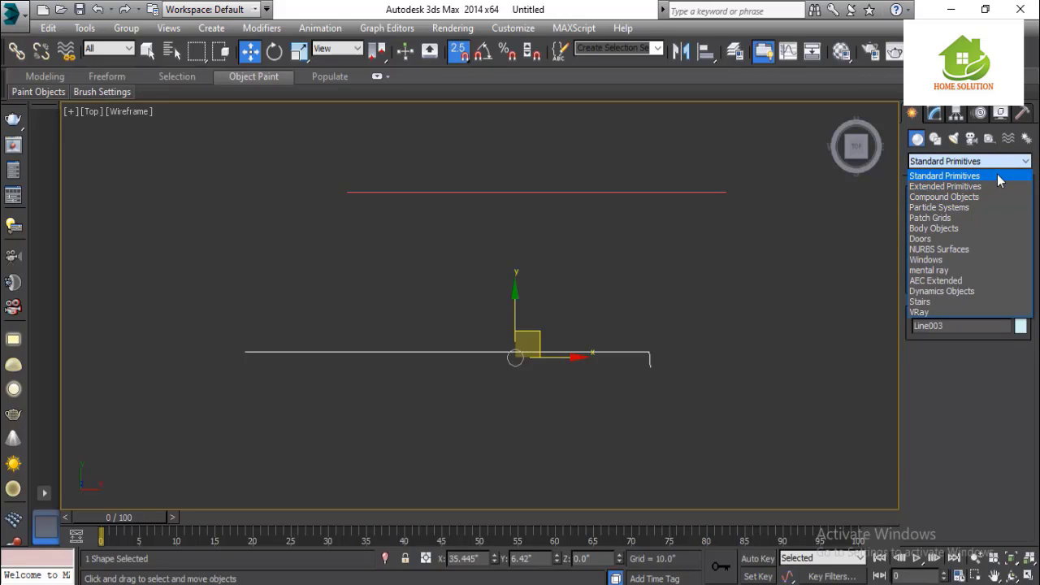
{"action": "left_click", "coordinate": [998, 177]}
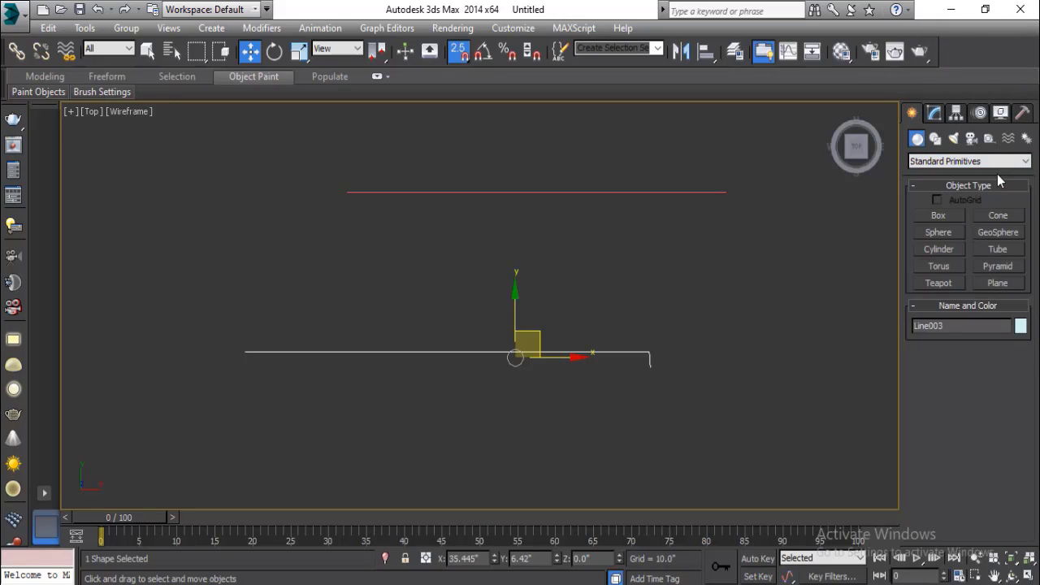
{"action": "left_click", "coordinate": [997, 162]}
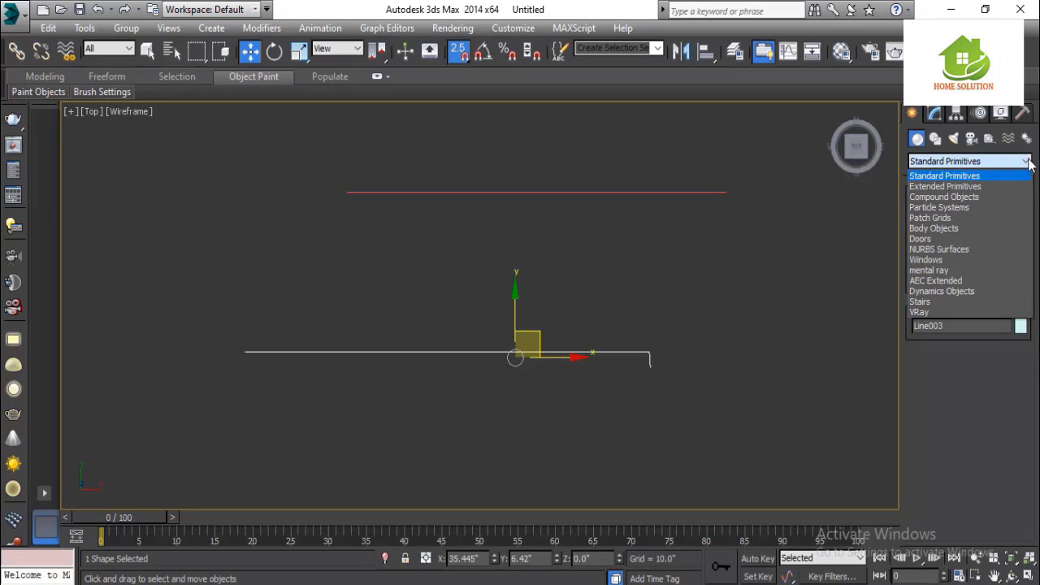
{"action": "left_click", "coordinate": [992, 186]}
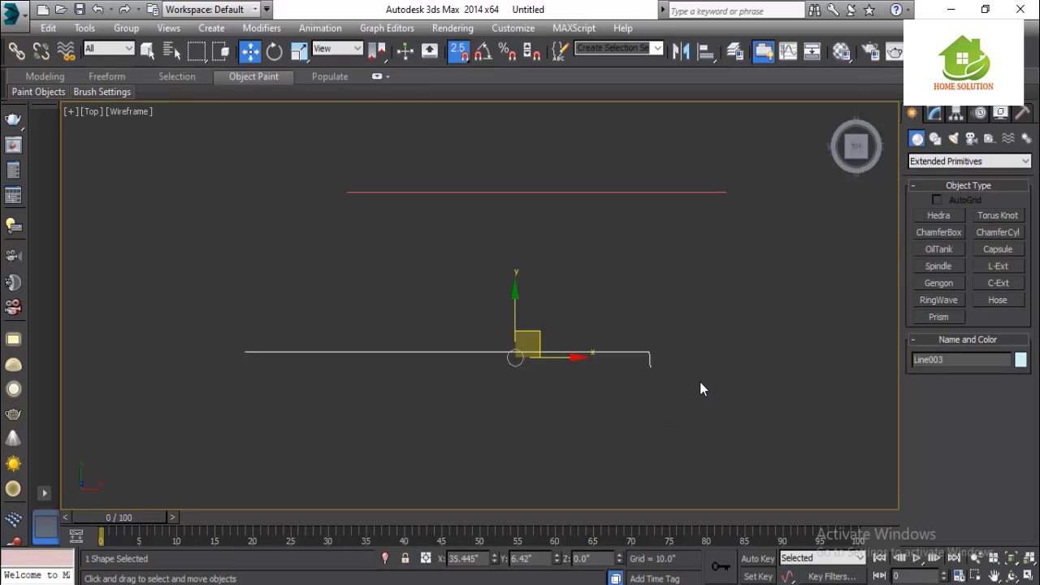
- Delete both lines and create a Tetra-family hedra in the Top viewport
{"action": "left_click_drag", "start_coordinate": [759, 466], "coordinate": [314, 162]}
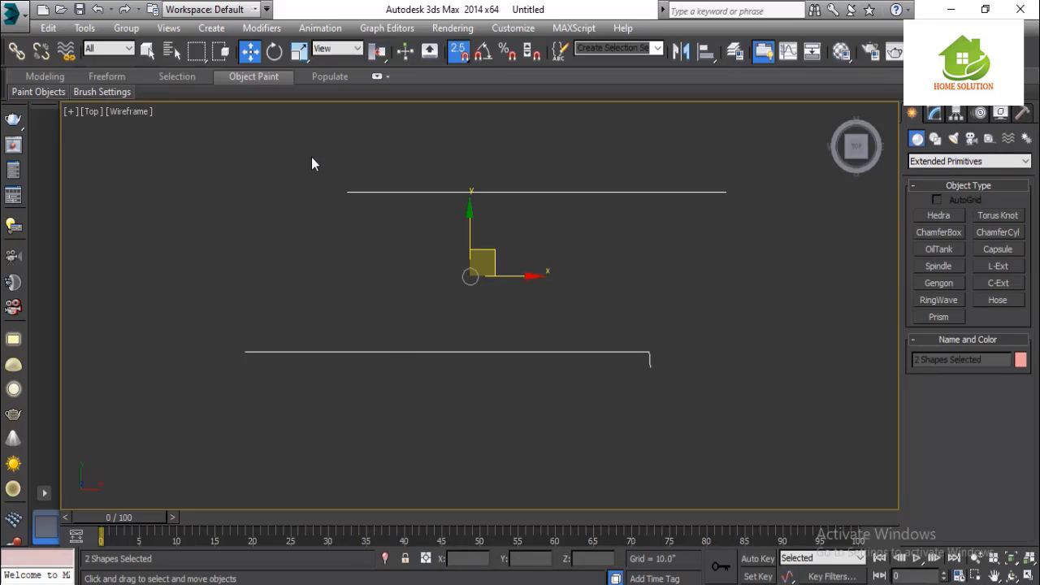
{"action": "key", "text": "Delete"}
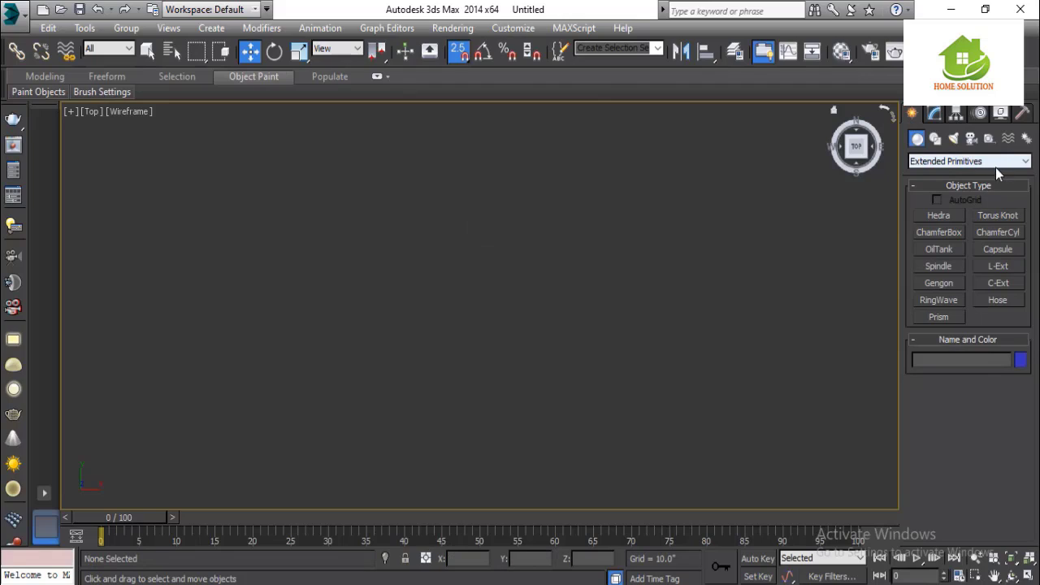
{"action": "left_click", "coordinate": [939, 215]}
{"action": "left_click_drag", "start_coordinate": [399, 316], "coordinate": [513, 134]}
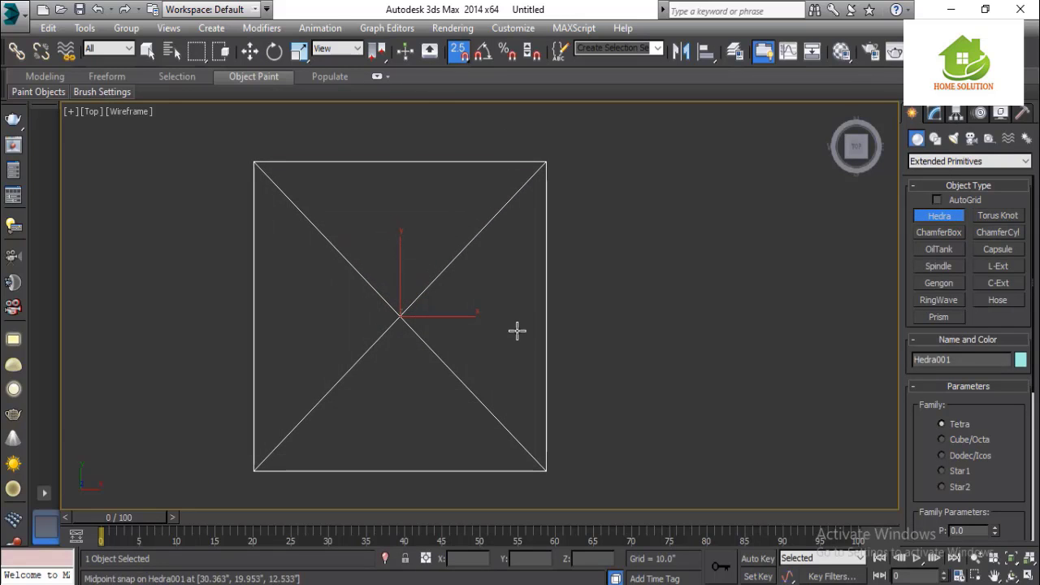
{"action": "key", "text": "w"}
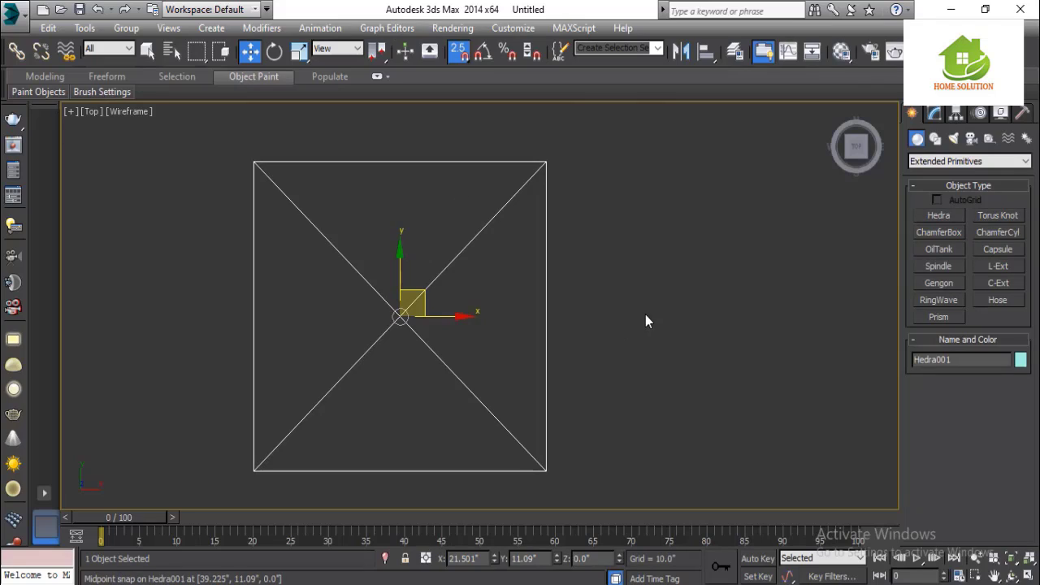
{"action": "middle_click_drag", "start_coordinate": [645, 317], "coordinate": [780, 283]}
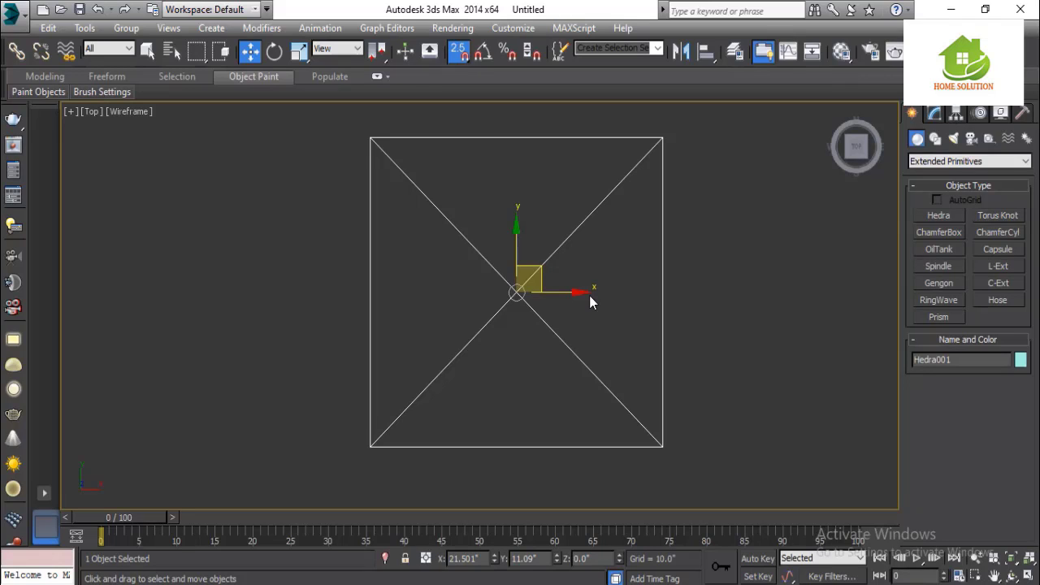
- Review the hedra's modifier parameters, including Family, Family Parameters and Axis Scaling
{"action": "left_click", "coordinate": [933, 114]}
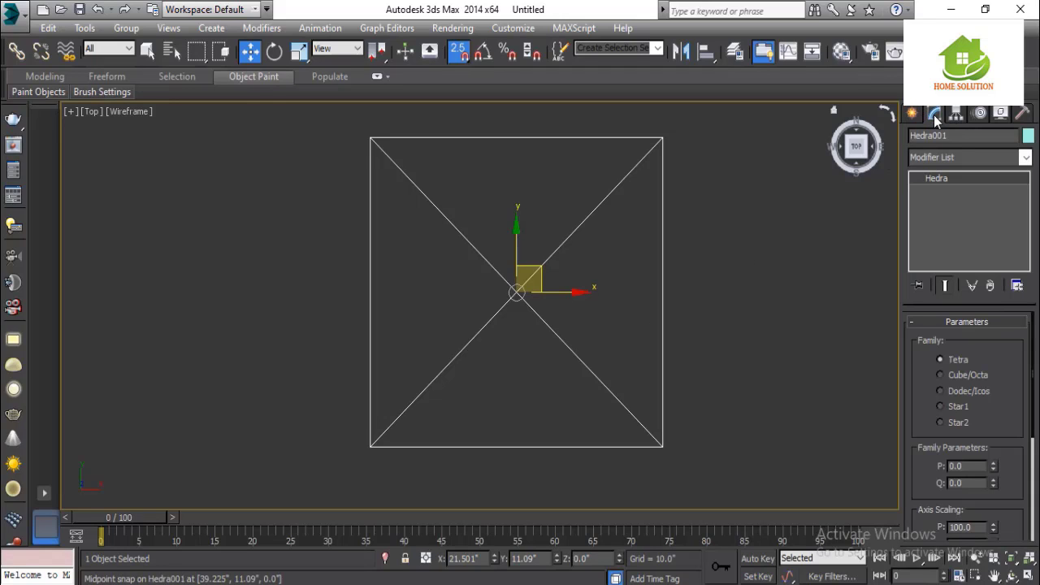
{"action": "middle_click_drag", "start_coordinate": [707, 323], "coordinate": [692, 303]}
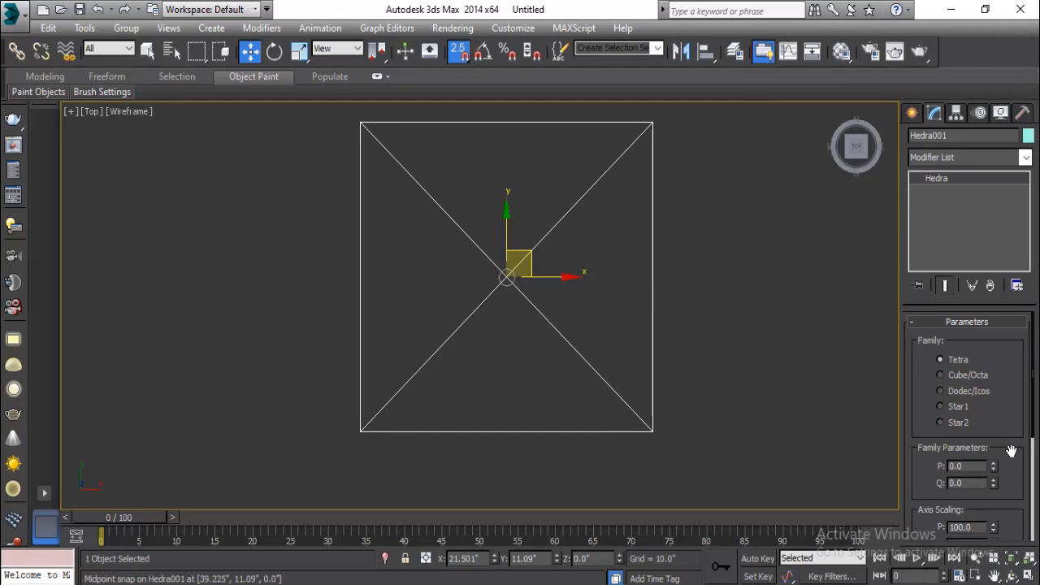
{"action": "scroll", "coordinate": [1011, 451], "scroll_direction": "down", "scroll_amount": 2}
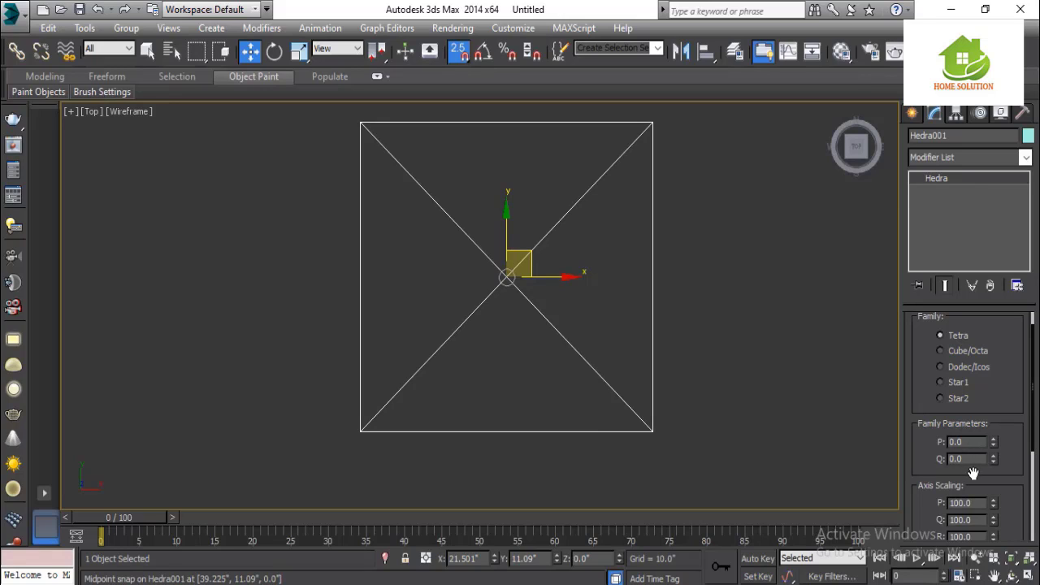
{"action": "scroll", "coordinate": [973, 449], "scroll_direction": "down", "scroll_amount": 2}
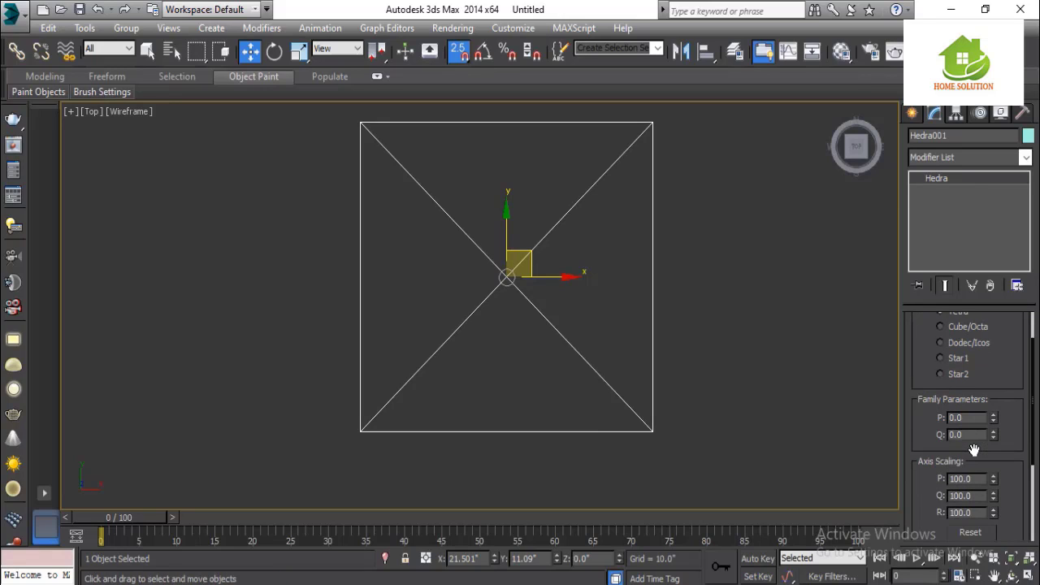
{"action": "scroll", "coordinate": [984, 507], "scroll_direction": "up", "scroll_amount": 3}
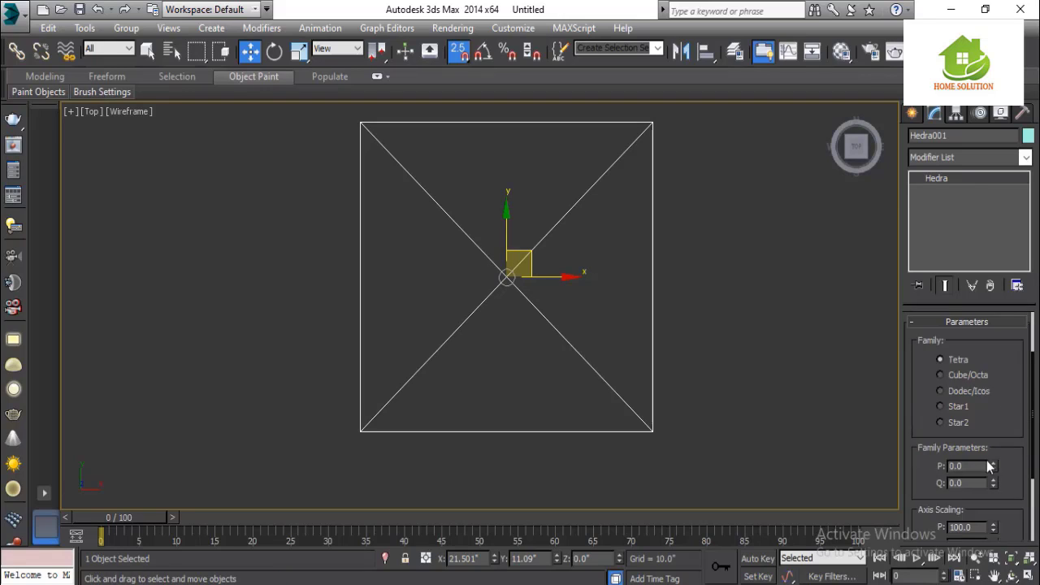
- Create a torus knot with a radius of about 7.9" beside the hedra in the Top viewport
{"action": "left_click", "coordinate": [912, 116]}
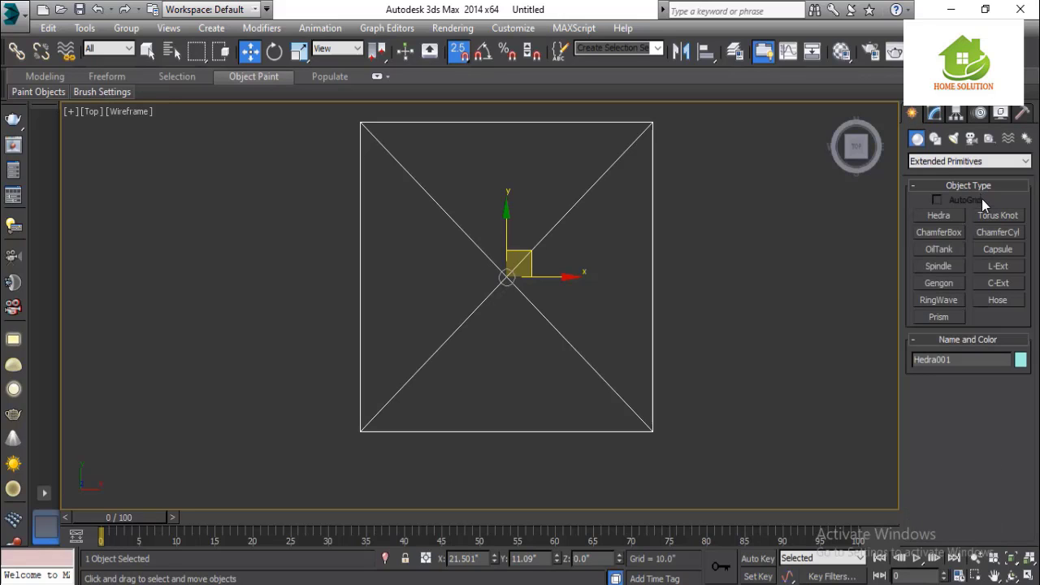
{"action": "middle_click_drag", "start_coordinate": [802, 264], "coordinate": [348, 365]}
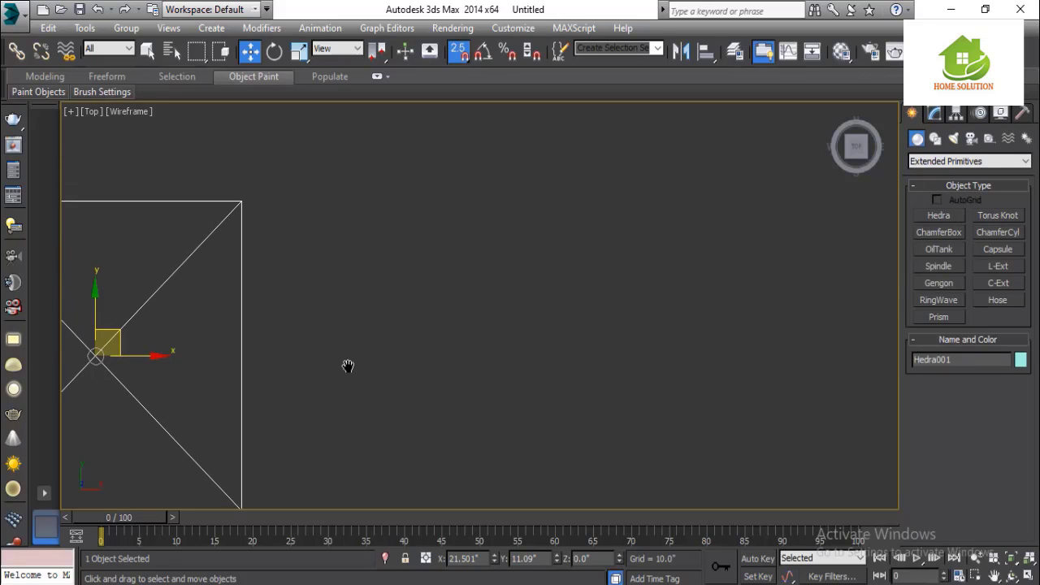
{"action": "left_click", "coordinate": [980, 217]}
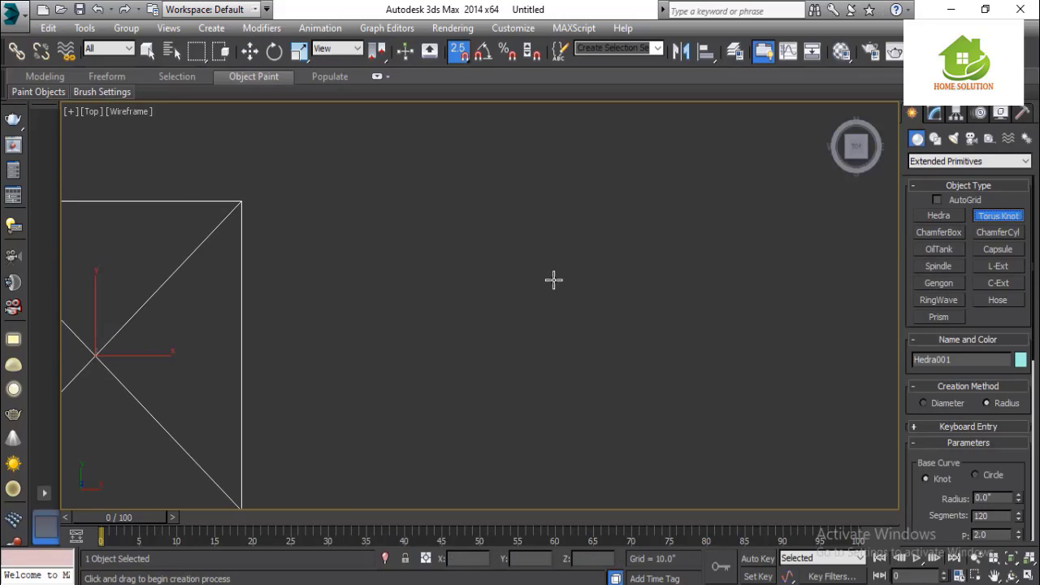
{"action": "left_click_drag", "start_coordinate": [546, 317], "coordinate": [576, 313]}
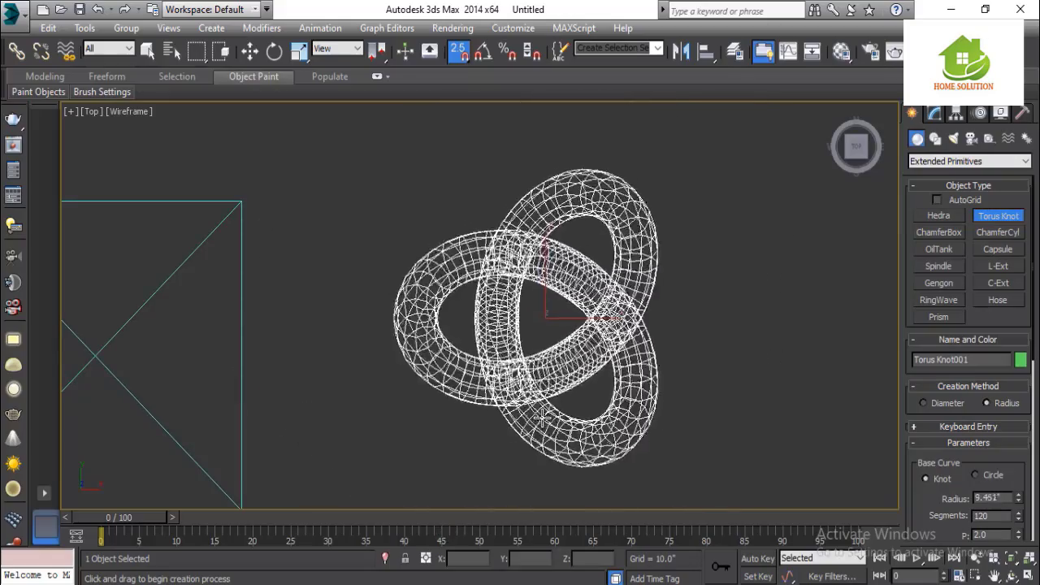
{"action": "left_click", "coordinate": [551, 396]}
{"action": "middle_click_drag", "start_coordinate": [724, 404], "coordinate": [615, 399]}
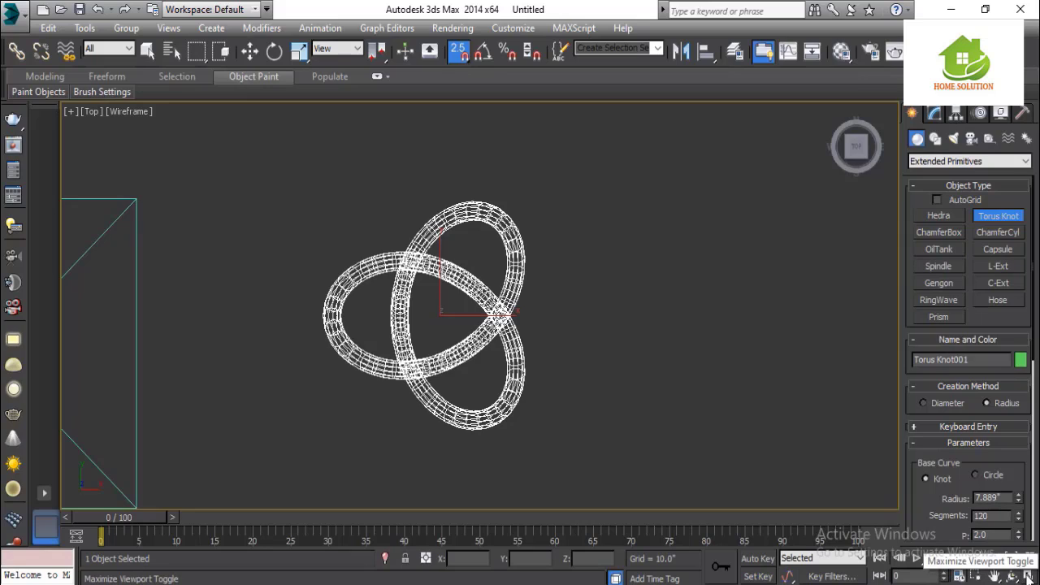
- Maximize the Perspective viewport and zoom in on the torus knot
{"action": "left_click", "coordinate": [1026, 575]}
{"action": "left_click", "coordinate": [759, 400]}
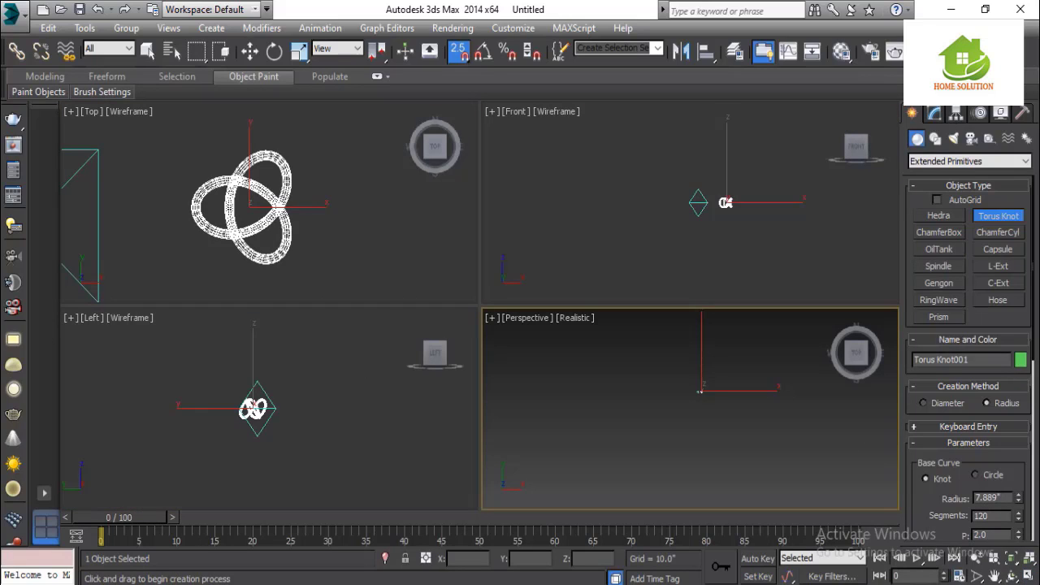
{"action": "left_click", "coordinate": [1026, 575]}
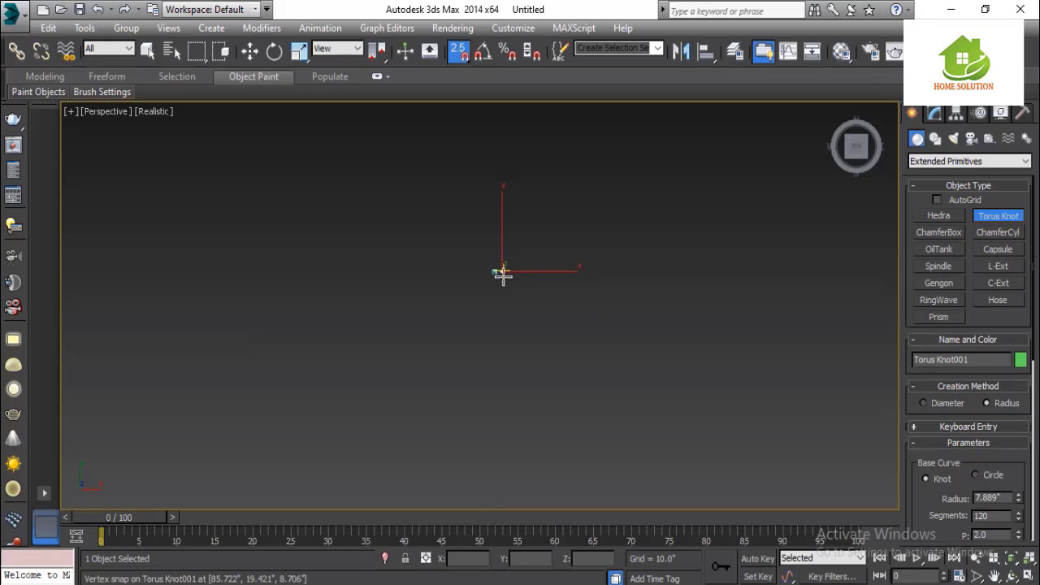
{"action": "left_click", "coordinate": [975, 557]}
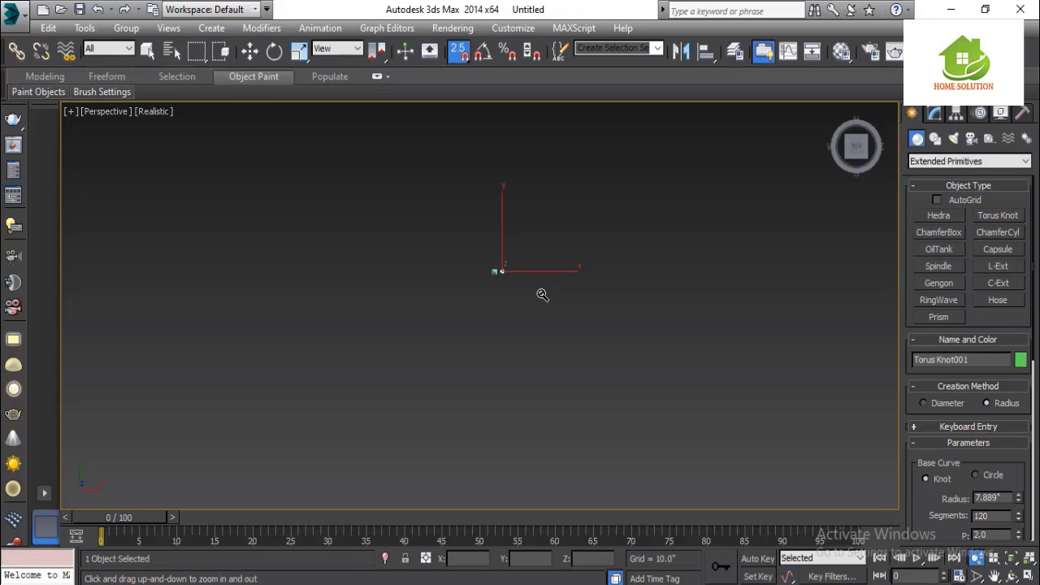
{"action": "right_click", "coordinate": [583, 330]}
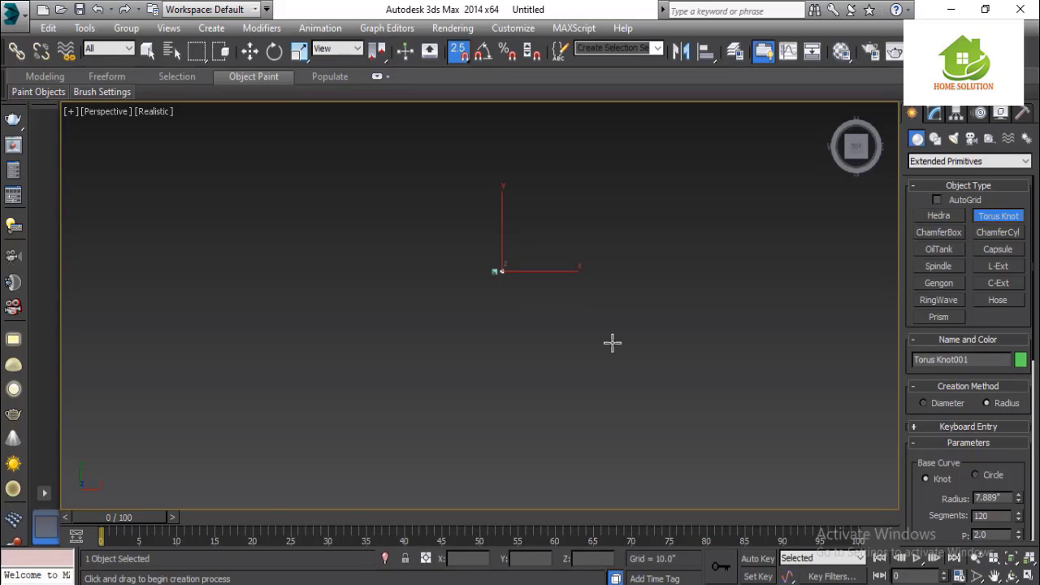
{"action": "key", "text": "z"}
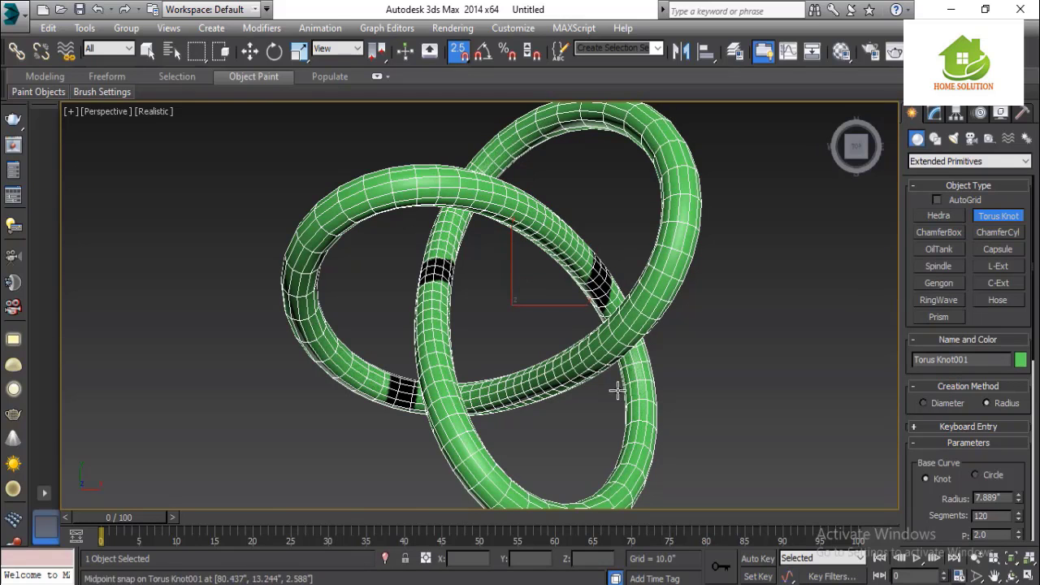
- Frame the hedra and torus knot together in Perspective, checking the four-viewport layout before maximizing Perspective again
{"action": "scroll", "coordinate": [632, 371], "scroll_direction": "down", "scroll_amount": 5}
{"action": "scroll", "coordinate": [632, 372], "scroll_direction": "up", "scroll_amount": 5}
{"action": "scroll", "coordinate": [632, 371], "scroll_direction": "down", "scroll_amount": 2}
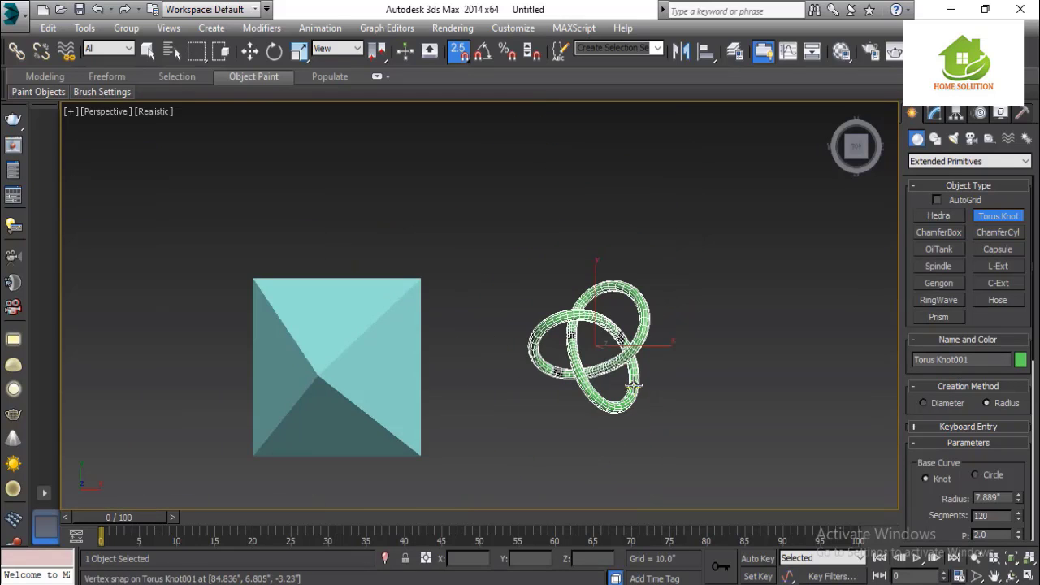
{"action": "left_click", "coordinate": [1028, 576]}
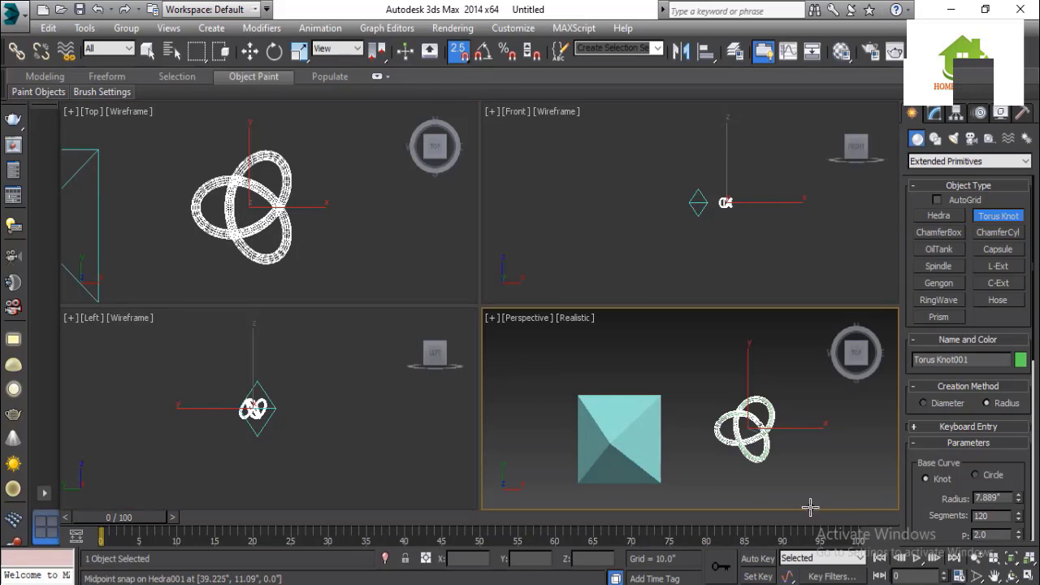
{"action": "left_click", "coordinate": [1028, 576]}
{"action": "middle_click_drag", "start_coordinate": [617, 334], "coordinate": [615, 279]}
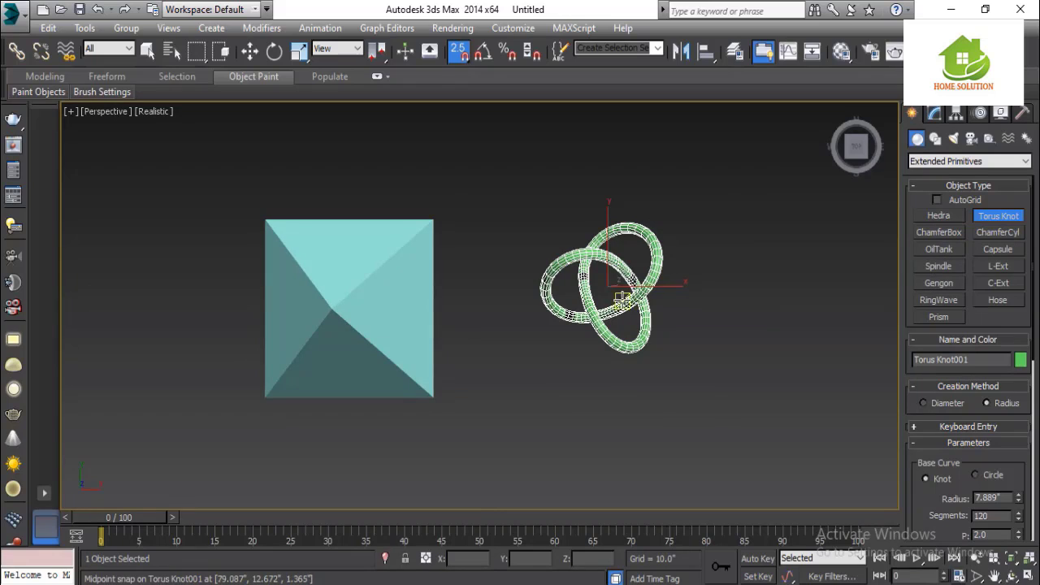
- Finish torus knot creation by switching to the Move tool, keeping the torus knot selected in Perspective
{"action": "scroll", "coordinate": [622, 301], "scroll_direction": "up", "scroll_amount": 5}
{"action": "scroll", "coordinate": [622, 301], "scroll_direction": "down", "scroll_amount": 5}
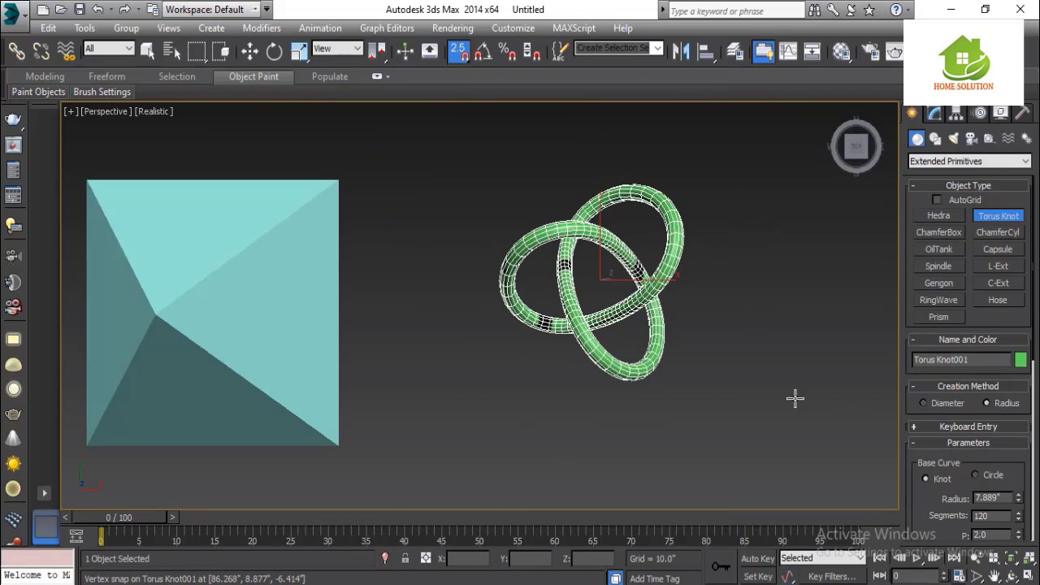
{"action": "key", "text": "w"}
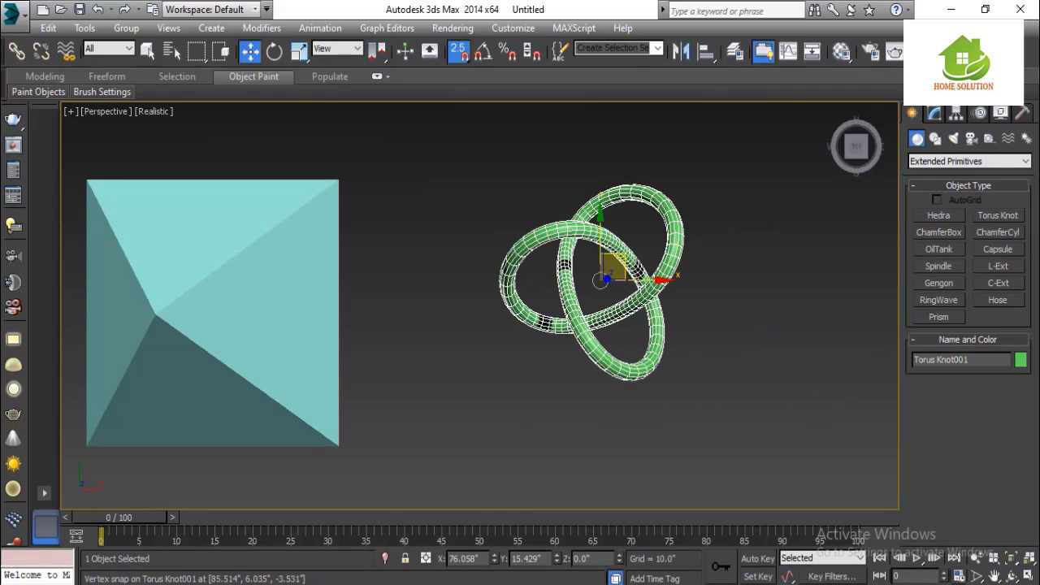
- Examine the torus knot in the four-viewport layout, closer in Front and Left, and in a maximized Perspective view
{"action": "left_click", "coordinate": [1027, 575]}
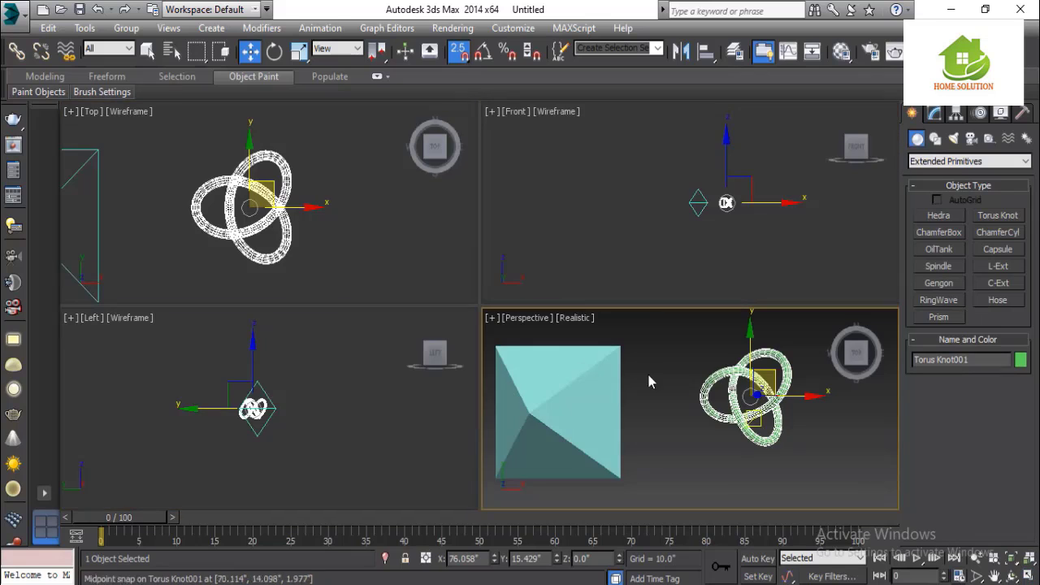
{"action": "right_click", "coordinate": [326, 235]}
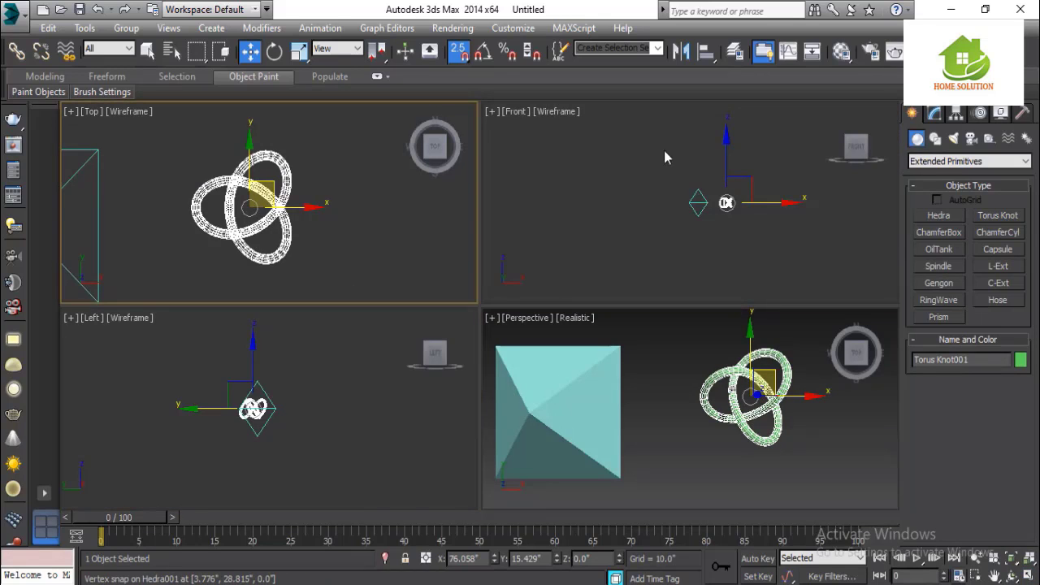
{"action": "scroll", "coordinate": [740, 210], "scroll_direction": "up", "scroll_amount": 5}
{"action": "scroll", "coordinate": [740, 209], "scroll_direction": "up", "scroll_amount": 5}
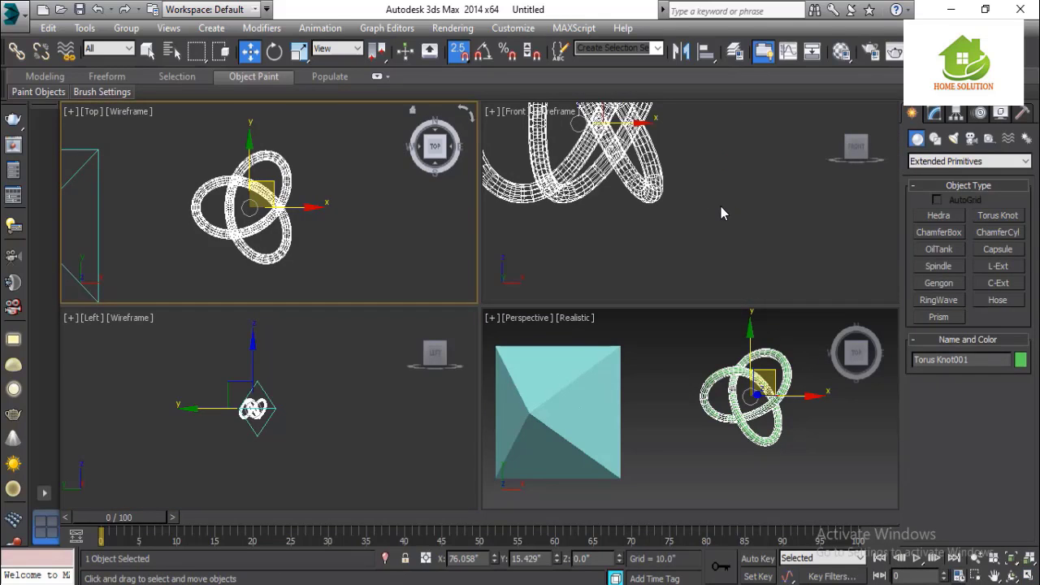
{"action": "scroll", "coordinate": [282, 418], "scroll_direction": "up", "scroll_amount": 5}
{"action": "scroll", "coordinate": [283, 418], "scroll_direction": "down", "scroll_amount": 4}
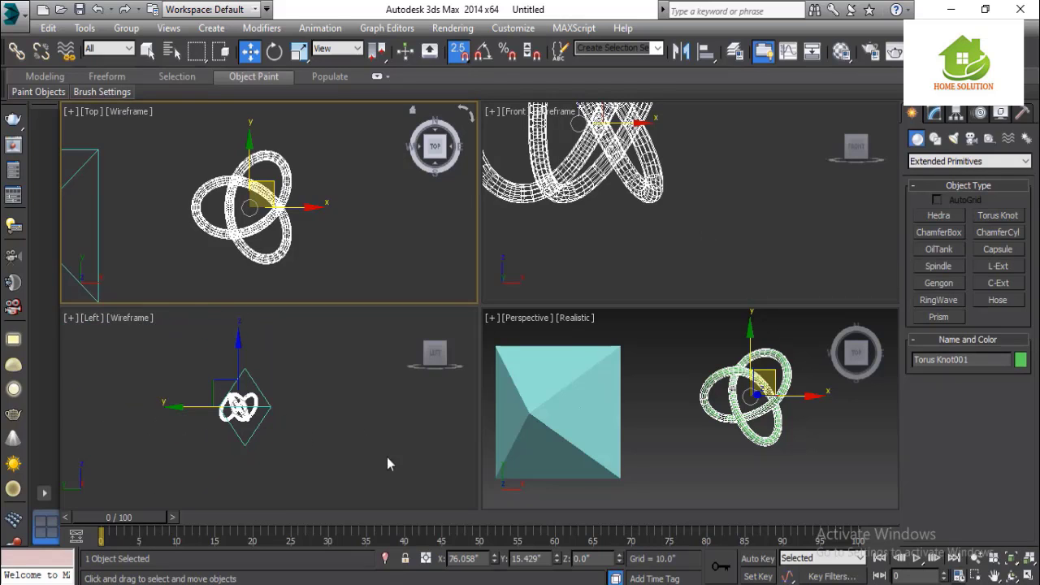
{"action": "right_click", "coordinate": [671, 457]}
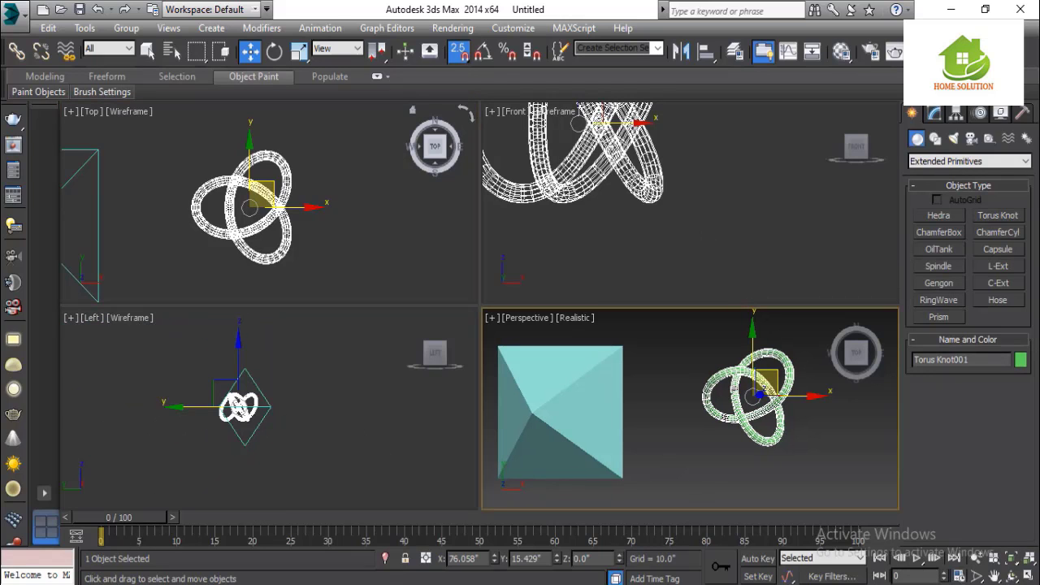
{"action": "left_click", "coordinate": [1028, 575]}
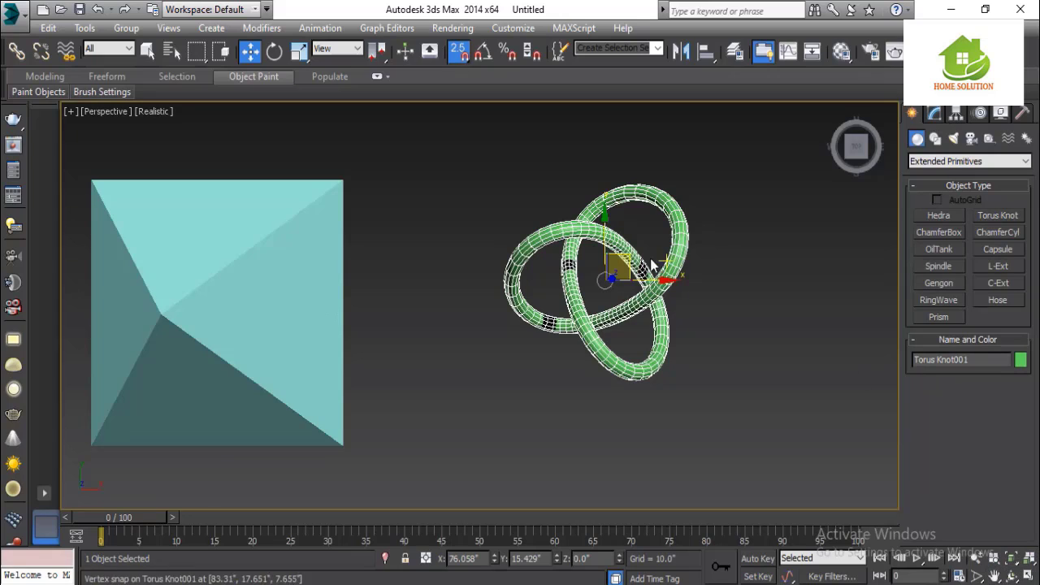
{"action": "scroll", "coordinate": [632, 283], "scroll_direction": "up", "scroll_amount": 2}
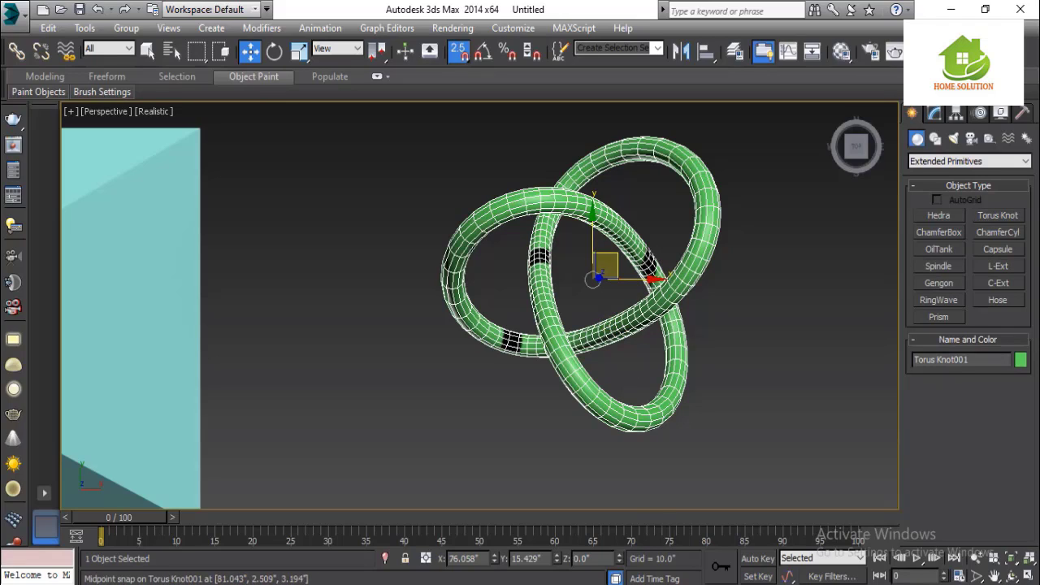
{"action": "left_click", "coordinate": [728, 584]}
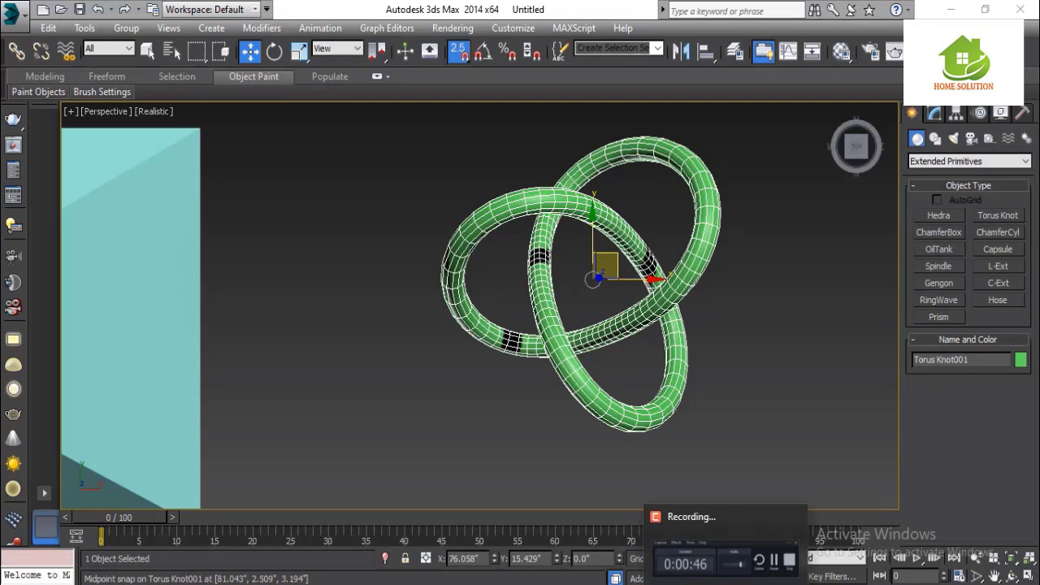